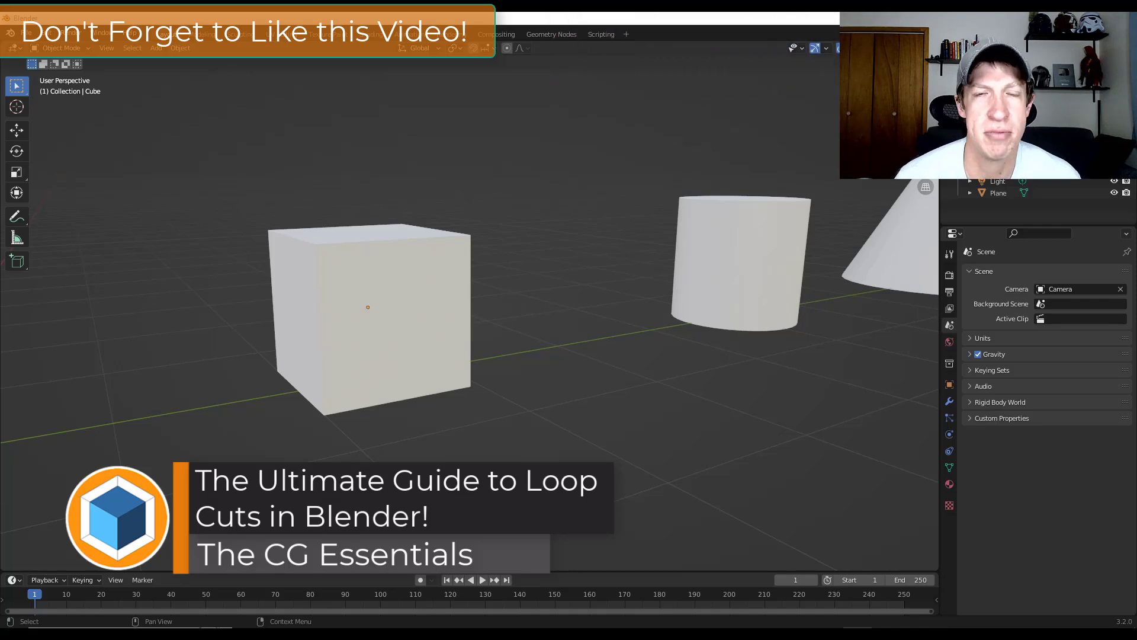
- Select the cube and open its mesh in Edit Mode
left_click(367, 307)
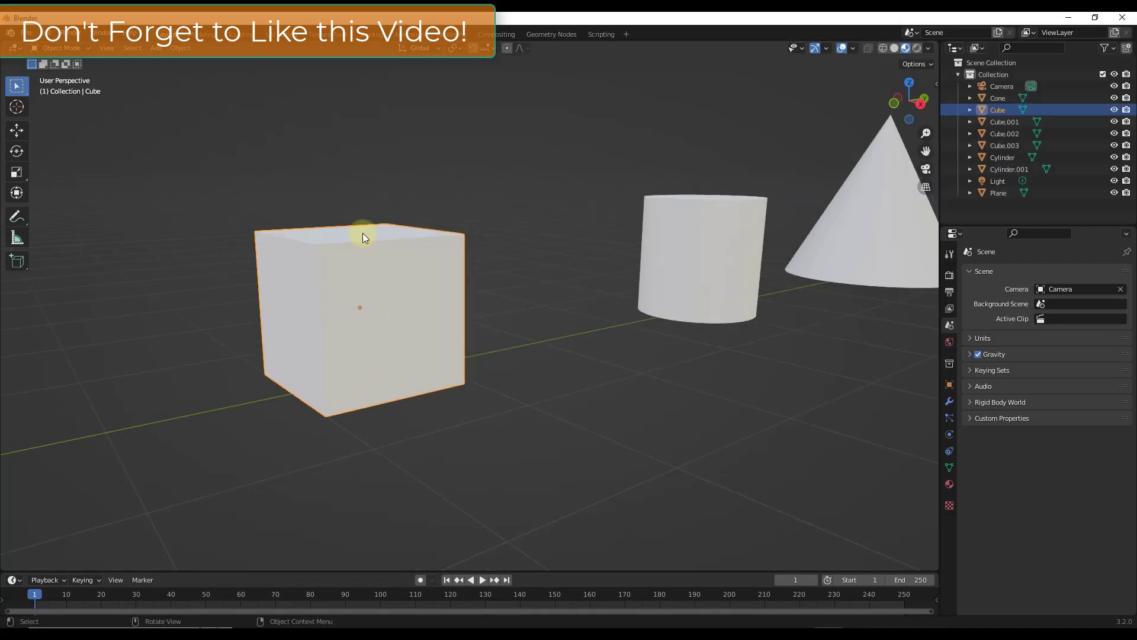
key("Tab")
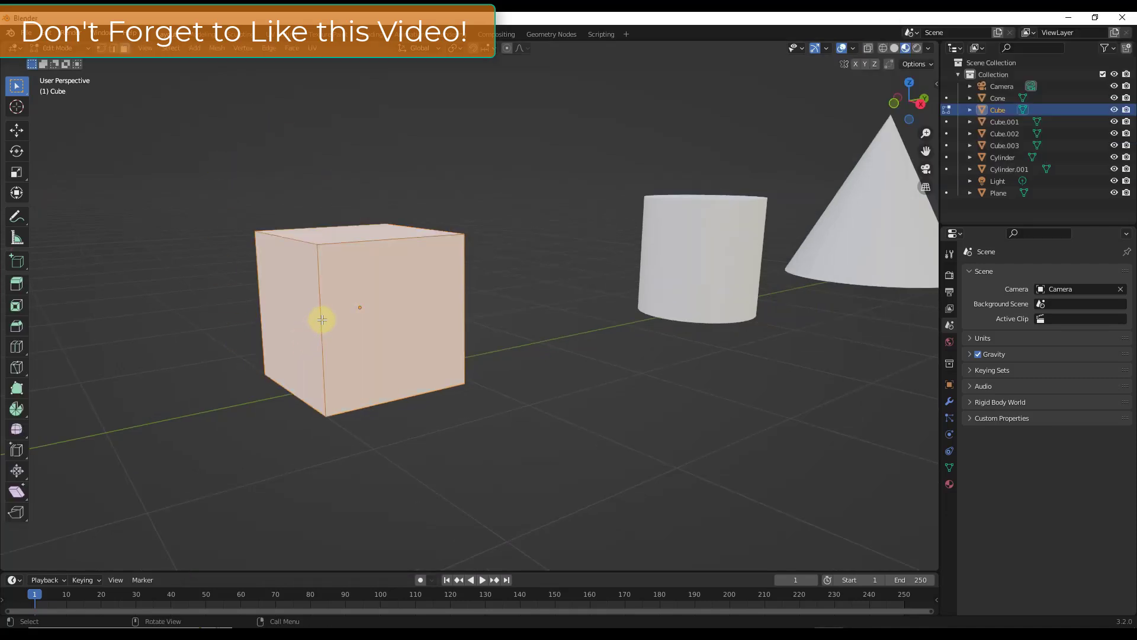
scroll(311, 248, "up", 1)
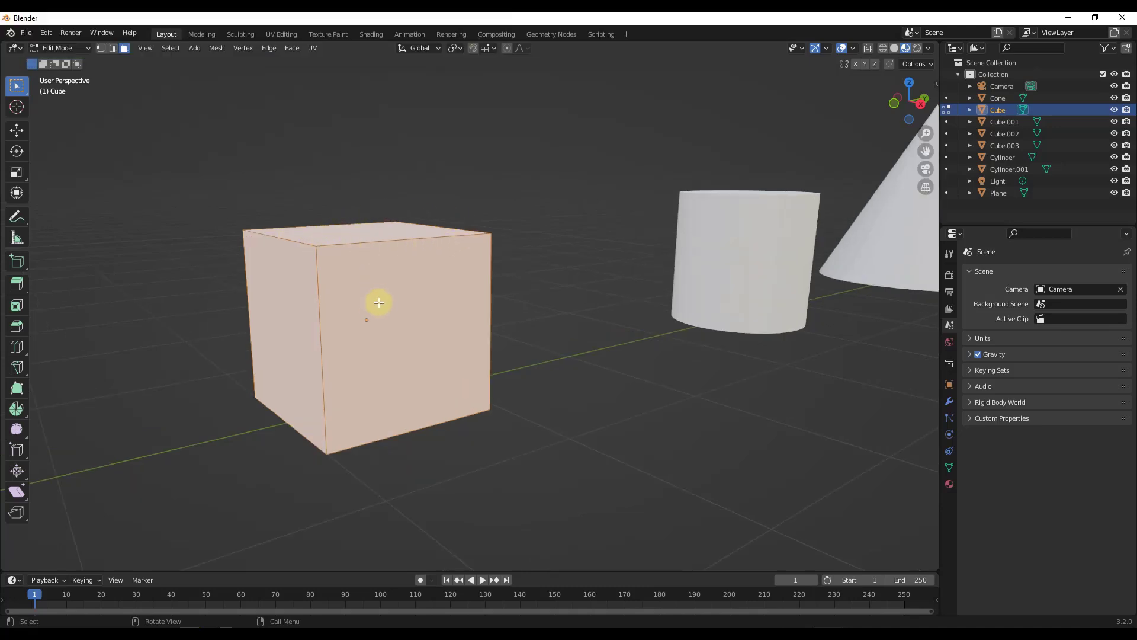
middle_click_drag(363, 282, 259, 240)
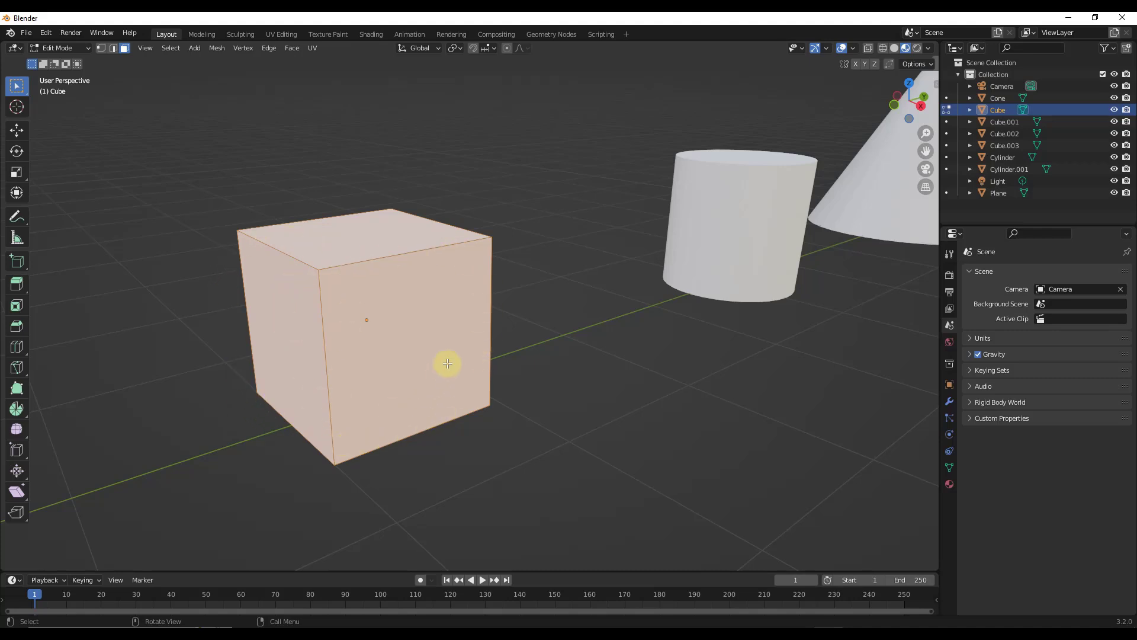
- Select the cube's front face and try moving it outward along the global X axis
left_click(402, 320)
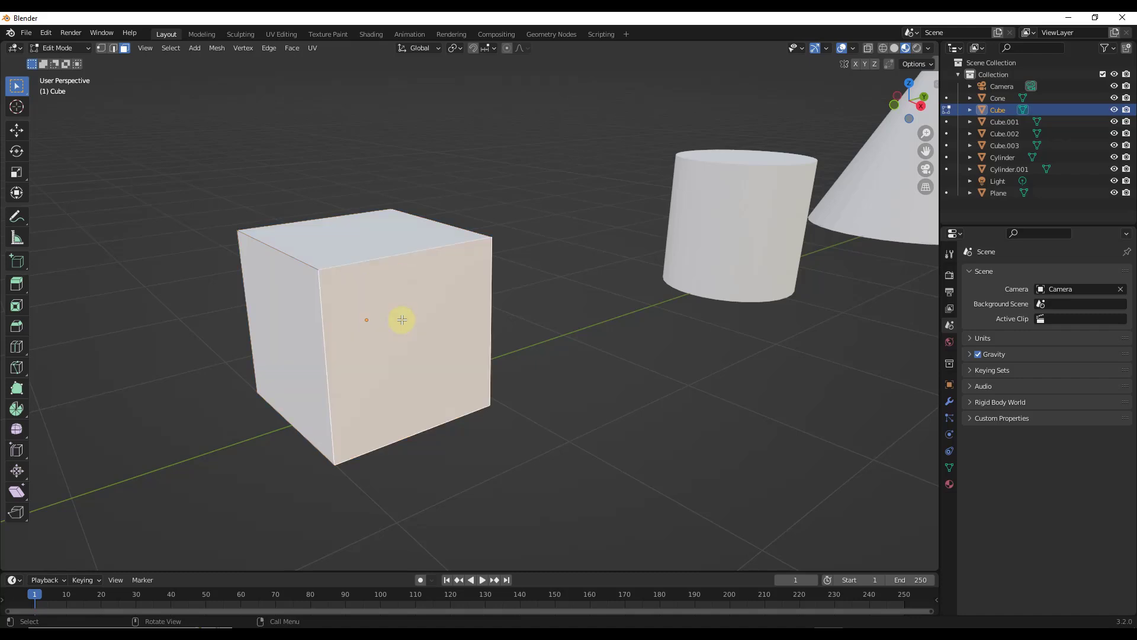
key("g")
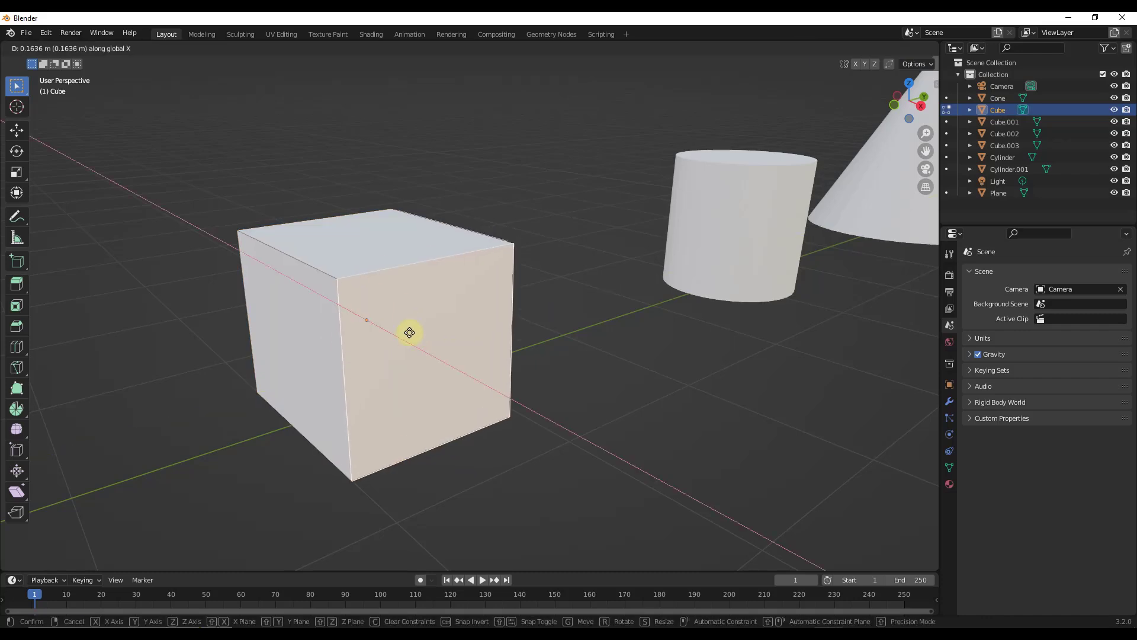
key("x")
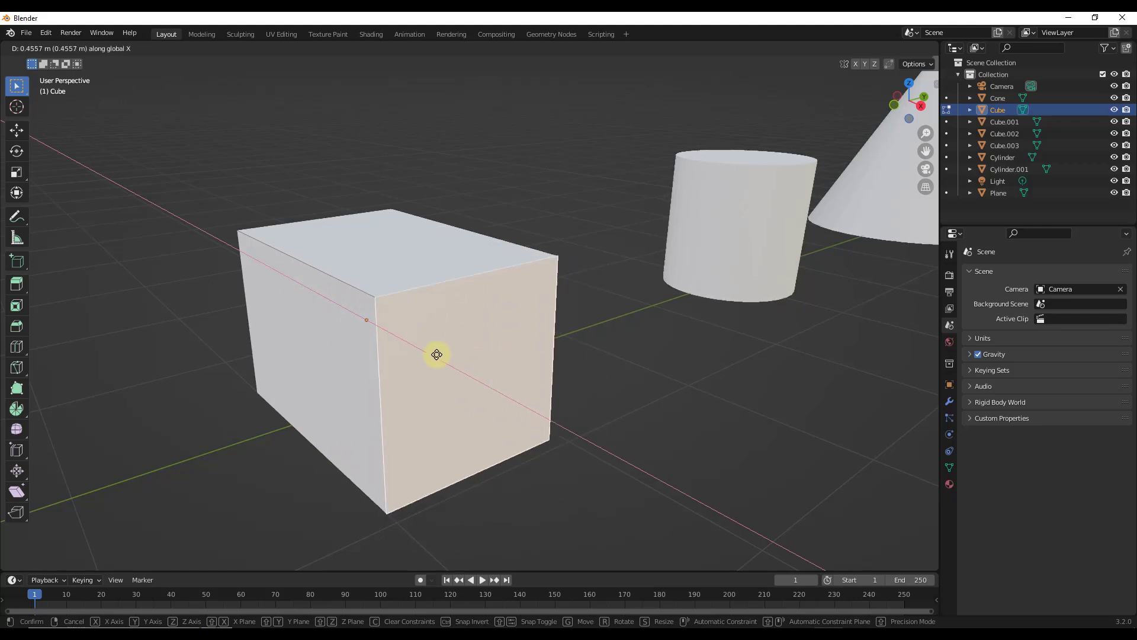
right_click(436, 332)
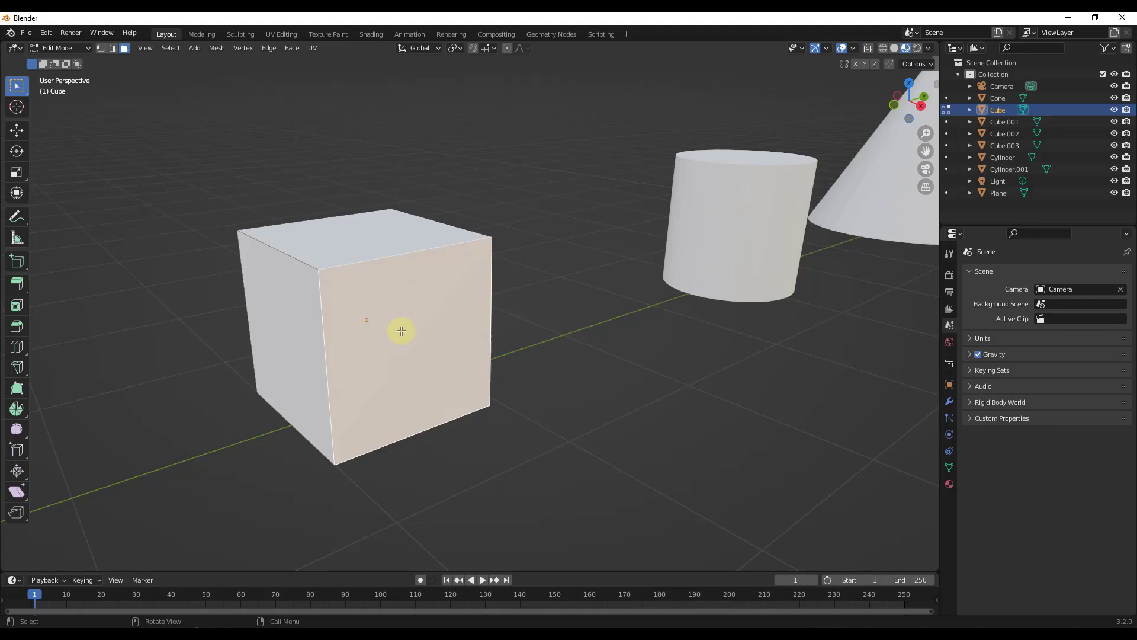
- Extrude the selected front face outward along its normal and undo the extrusion
key("e")
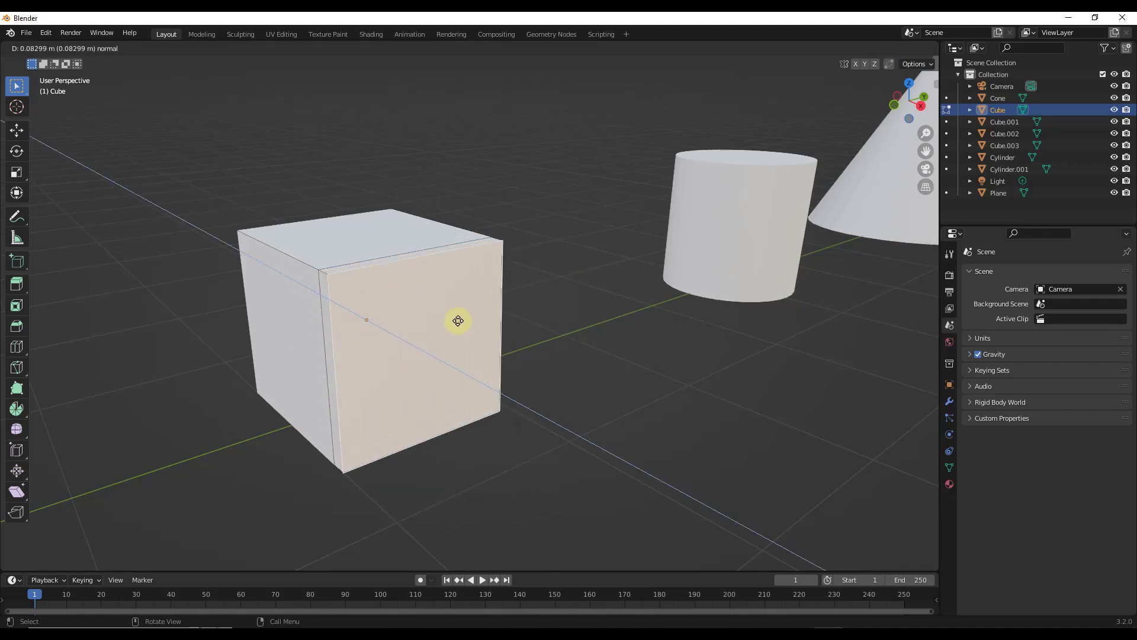
left_click(406, 302)
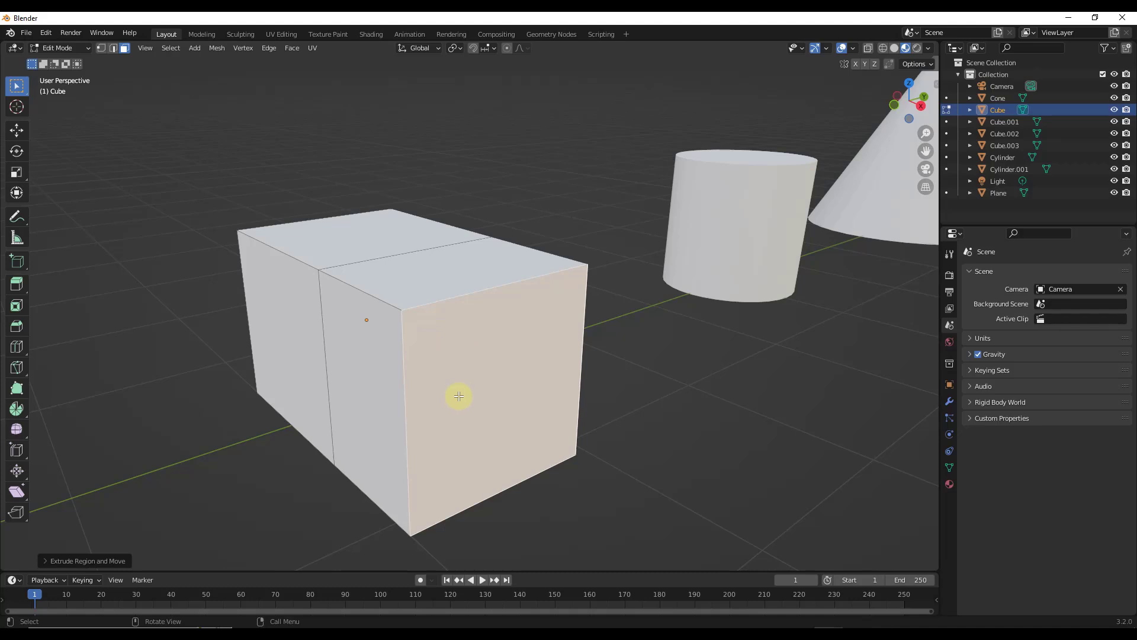
key("ctrl+z")
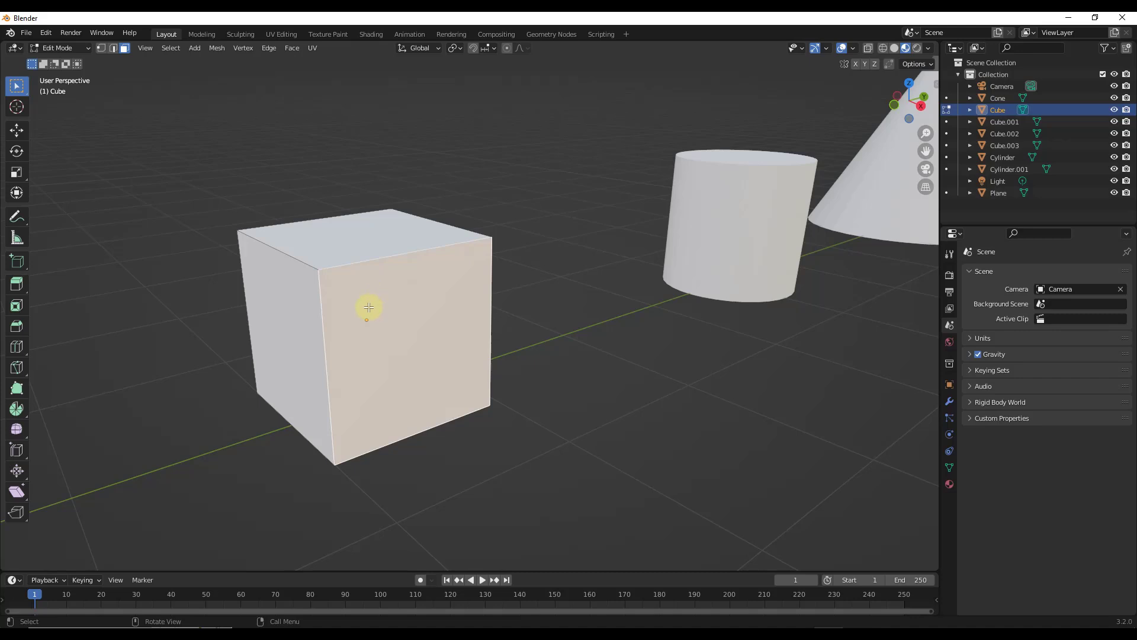
- Add a horizontal loop cut around the cube at mid-height, without sliding it off centre
middle_click_drag(368, 307, 352, 303)
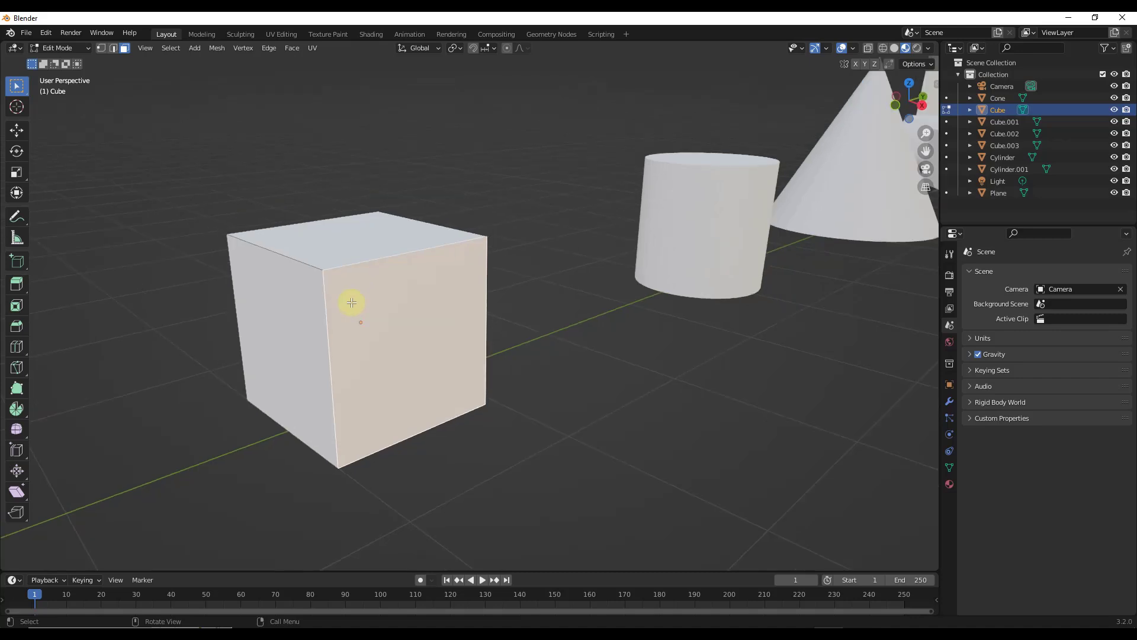
key("ctrl+r")
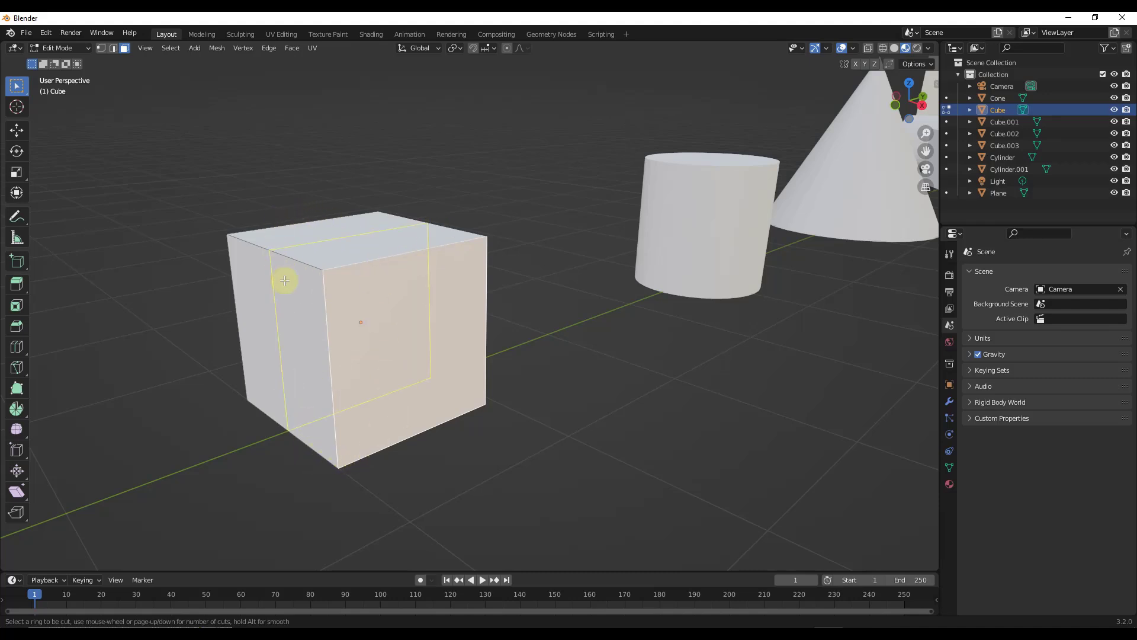
left_click(482, 307)
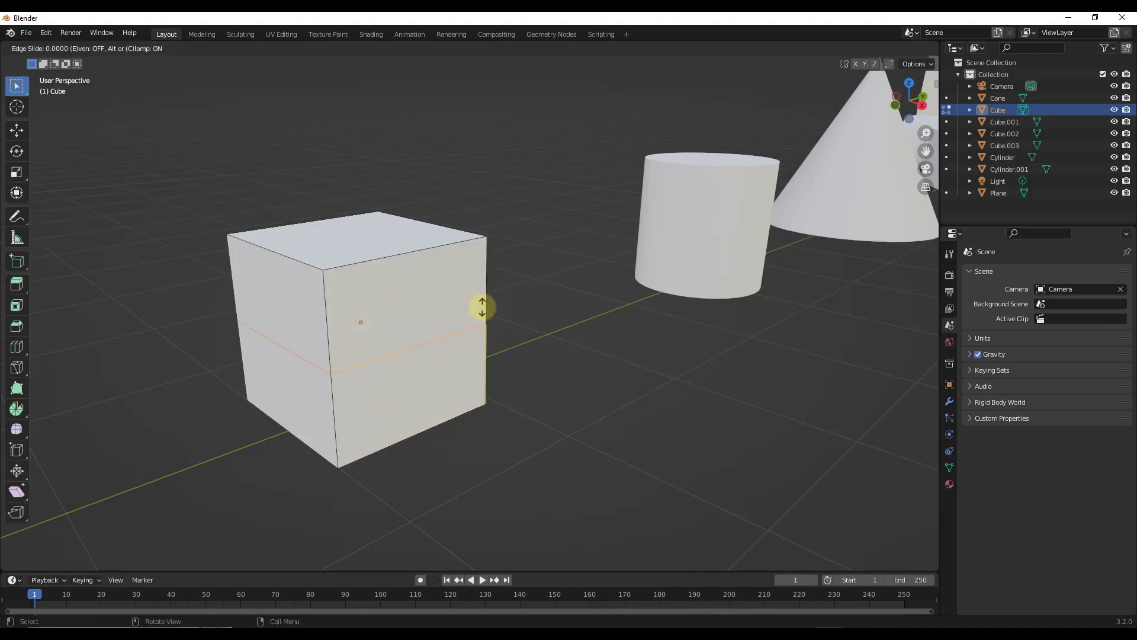
left_click(483, 307)
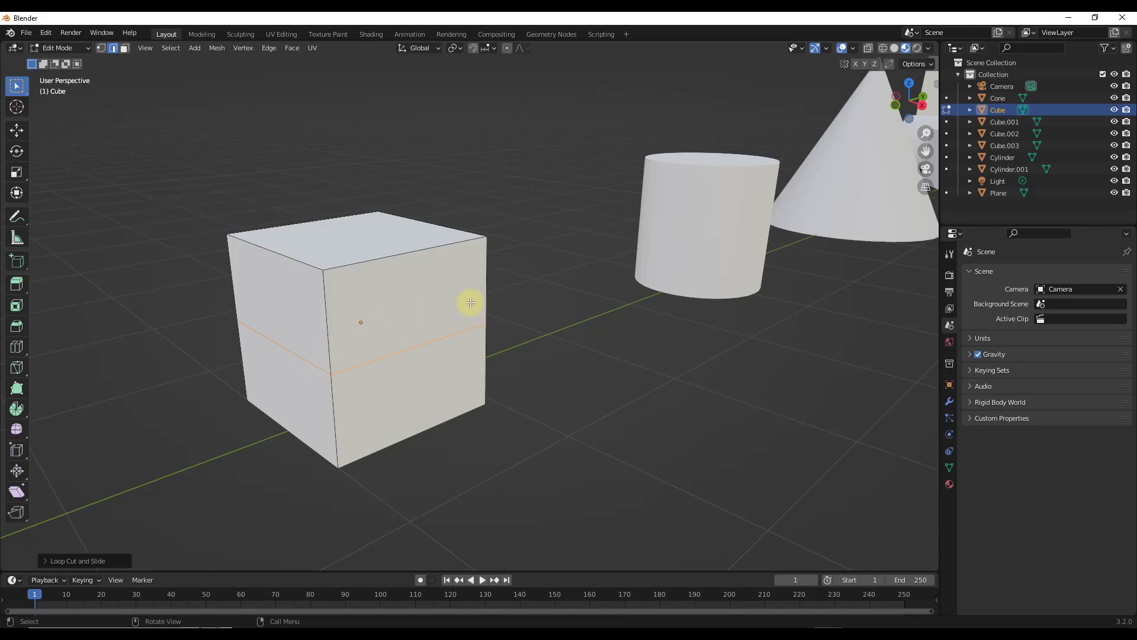
- Add a centred vertical loop cut that divides the cube's front and top faces in half
middle_click_drag(536, 295, 349, 337)
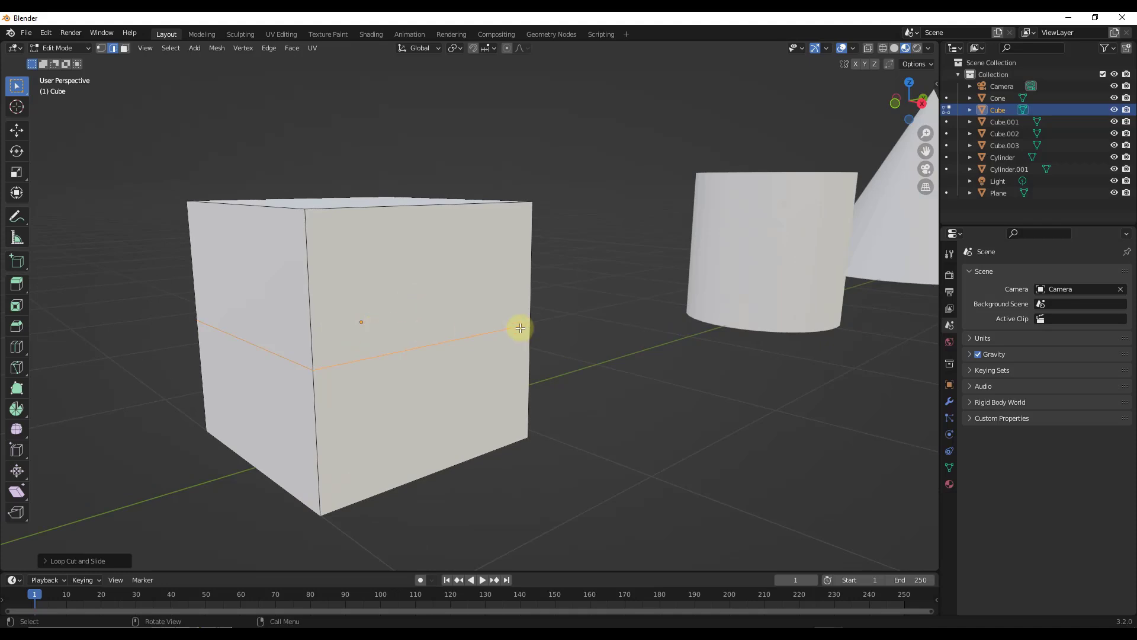
middle_click_drag(350, 338, 383, 318)
key("ctrl+r")
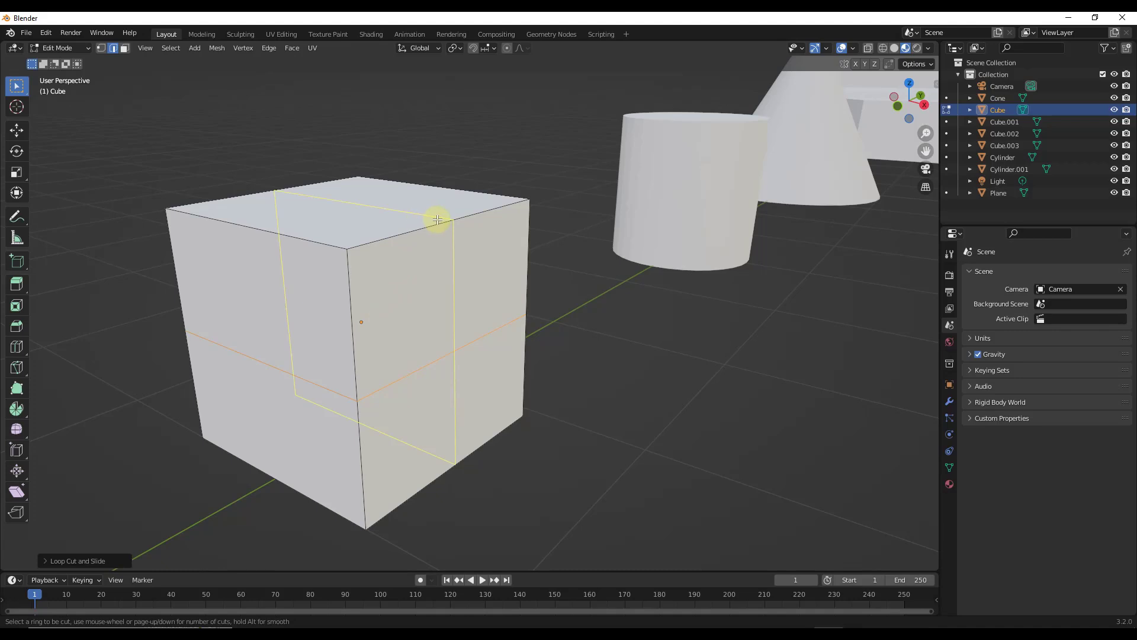
left_click(437, 220)
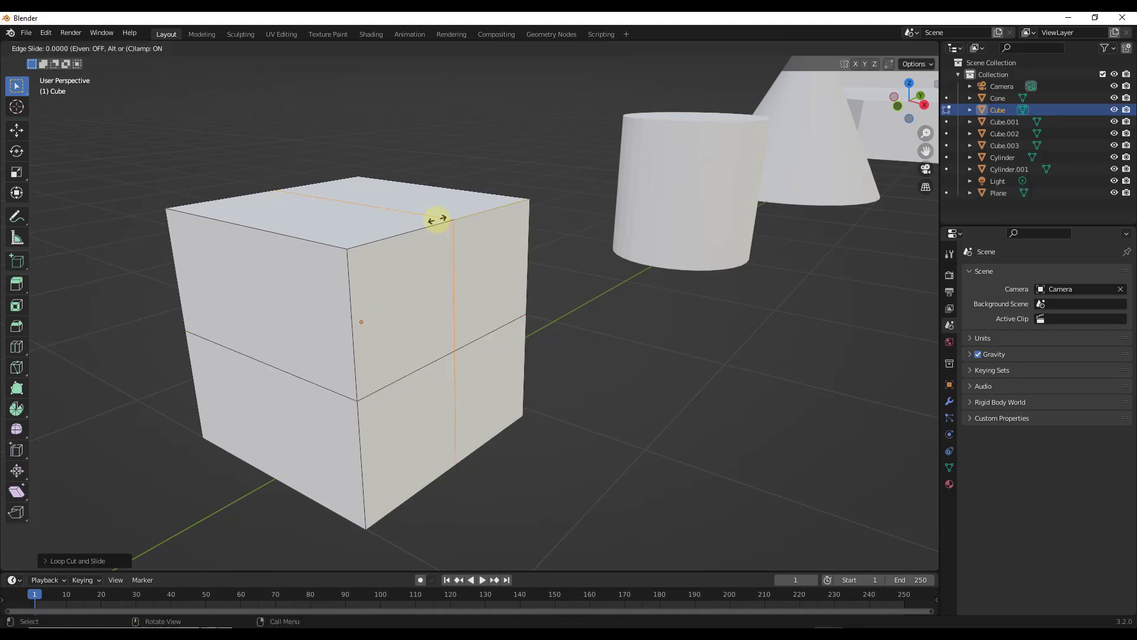
right_click(437, 220)
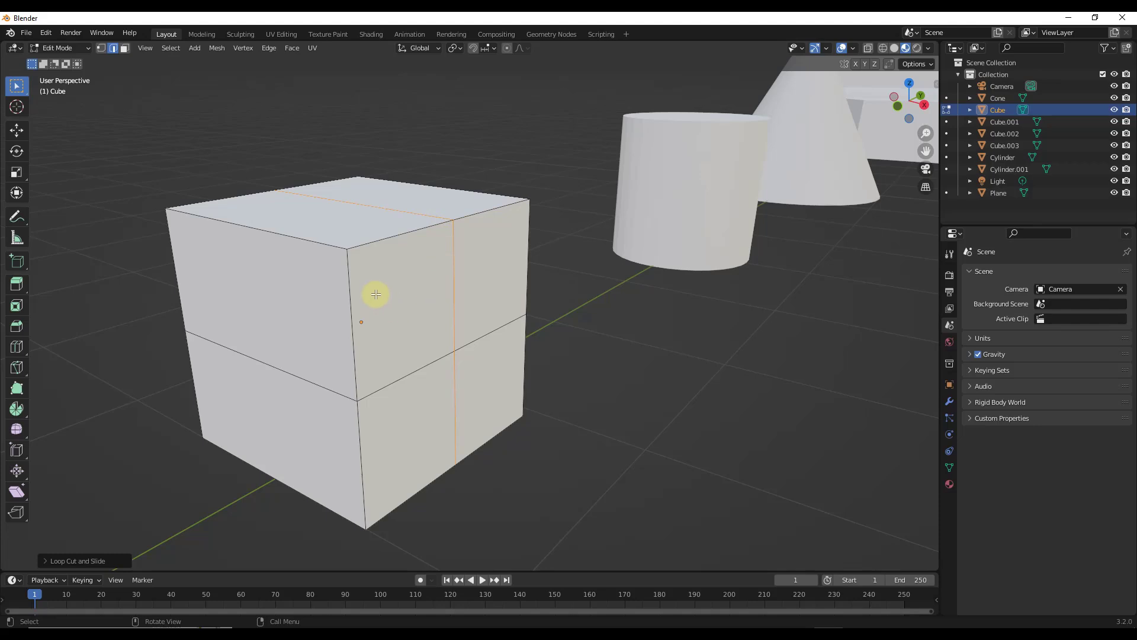
- Switch to face selection and select the divided front, top and side faces one at a time to examine the subdivision
key("3")
left_click(421, 292)
left_click(492, 279)
left_click(483, 349)
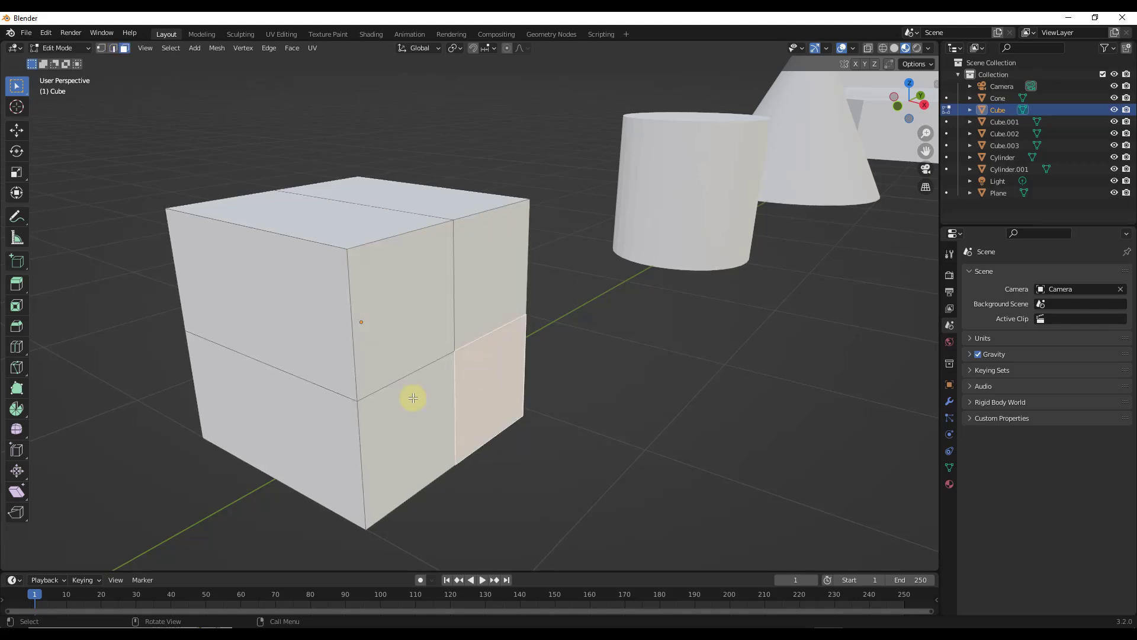
left_click(412, 400)
left_click(418, 234)
left_click(437, 195)
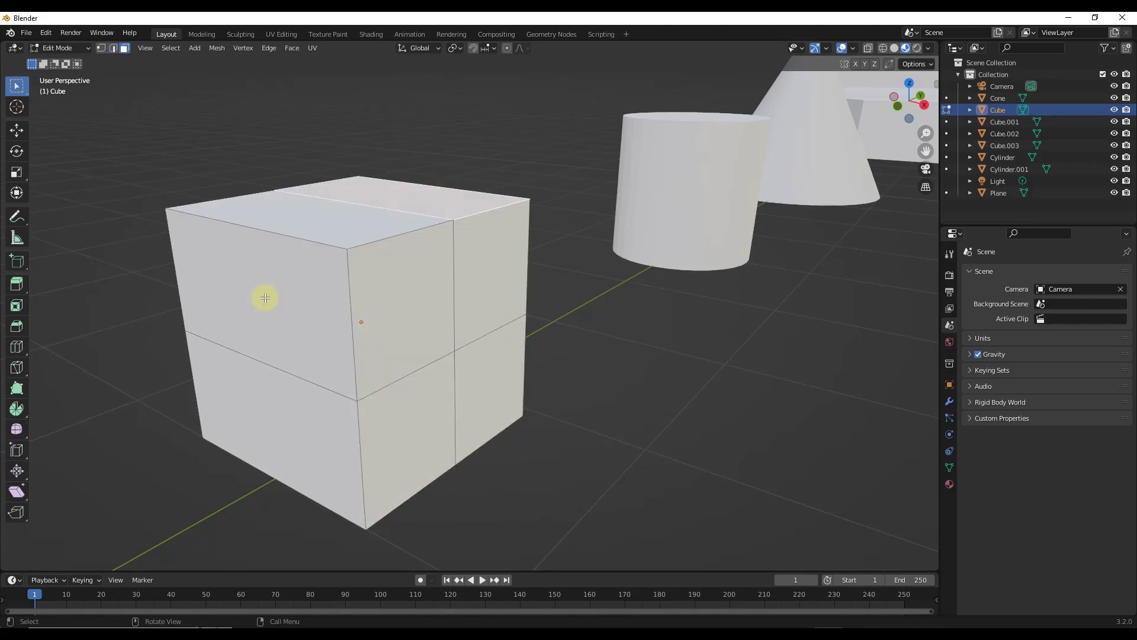
left_click(264, 297)
left_click(287, 428)
left_click(410, 269)
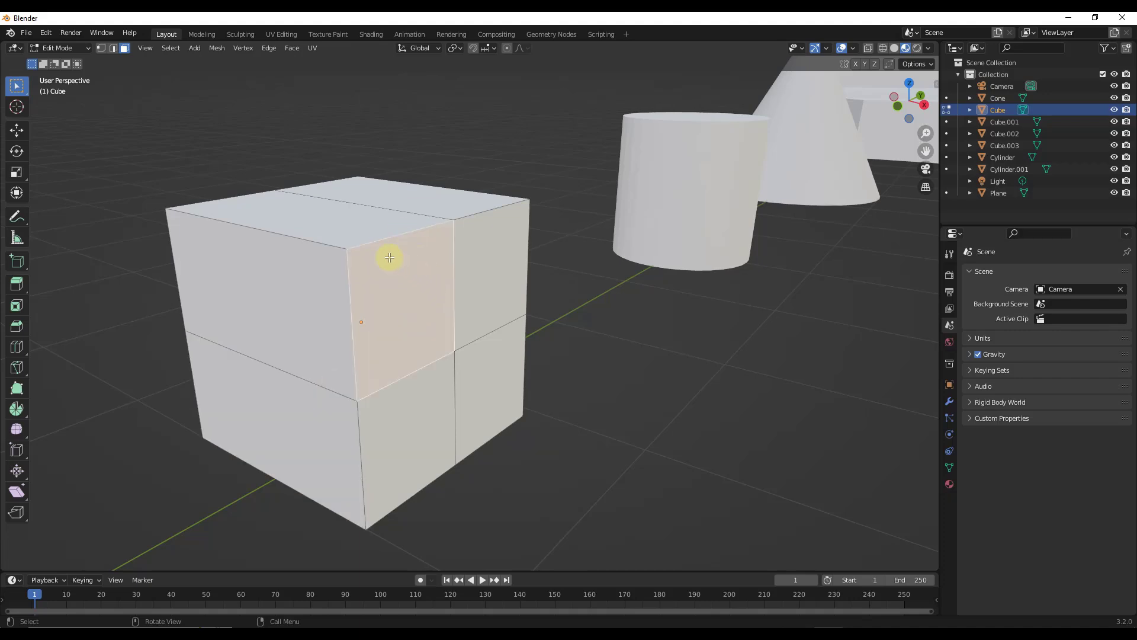
- Add a second centred vertical loop cut, perpendicular to the first, through the cube's side and top faces
key("ctrl+r")
left_click(275, 221)
right_click(275, 221)
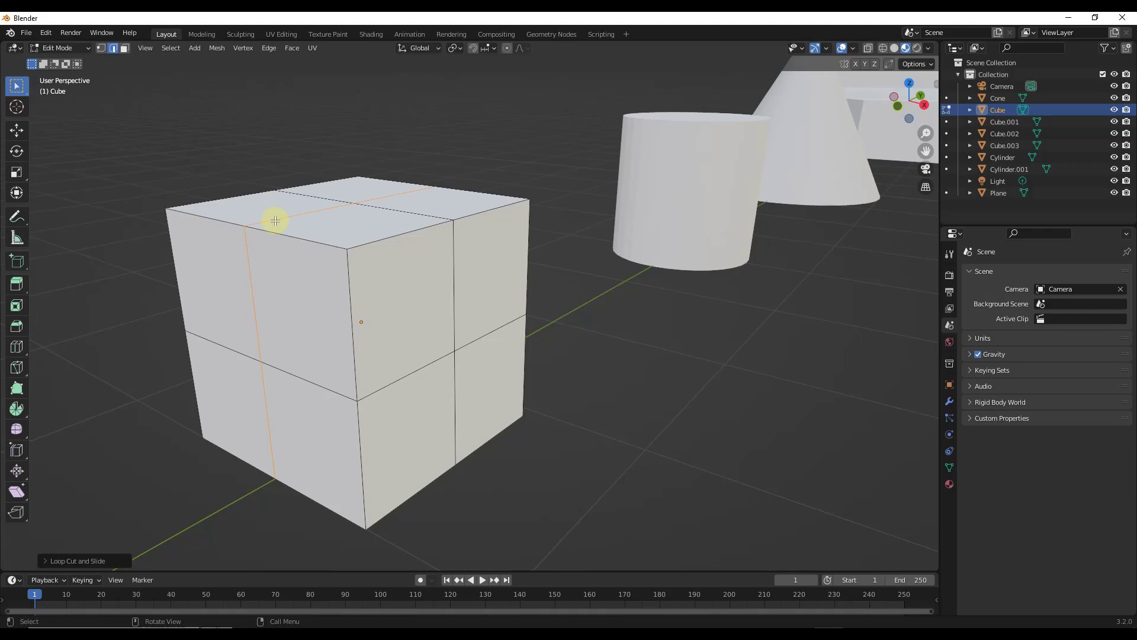
- Select the centre vertex of the cube's front side and move it inward about 0.187 m along the negative X axis
left_click(354, 297)
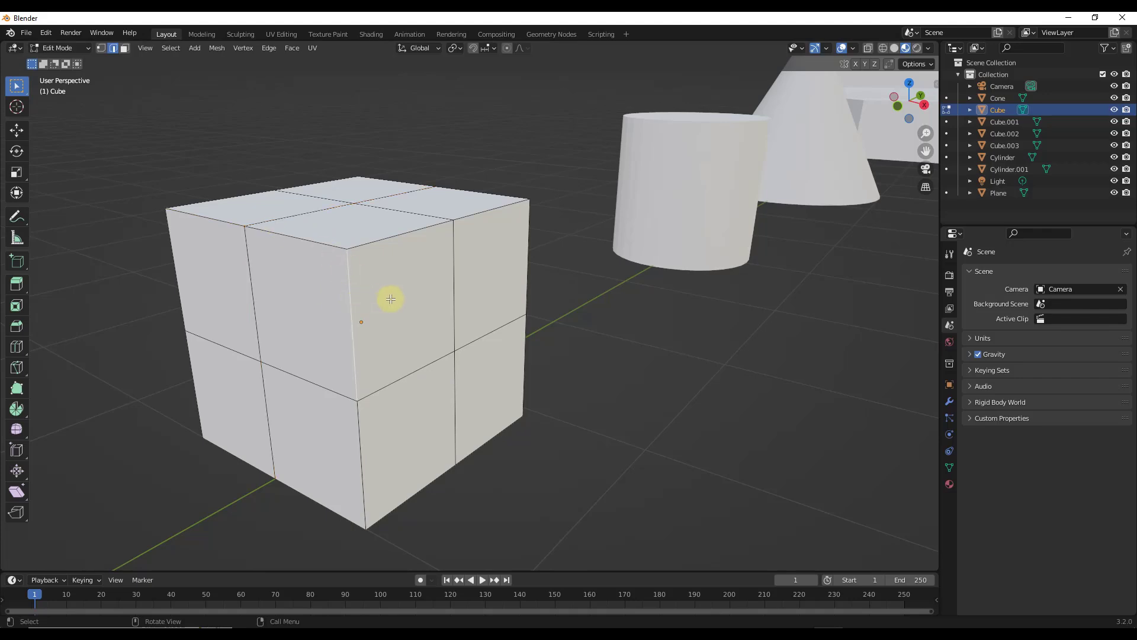
key("3")
left_click(405, 332)
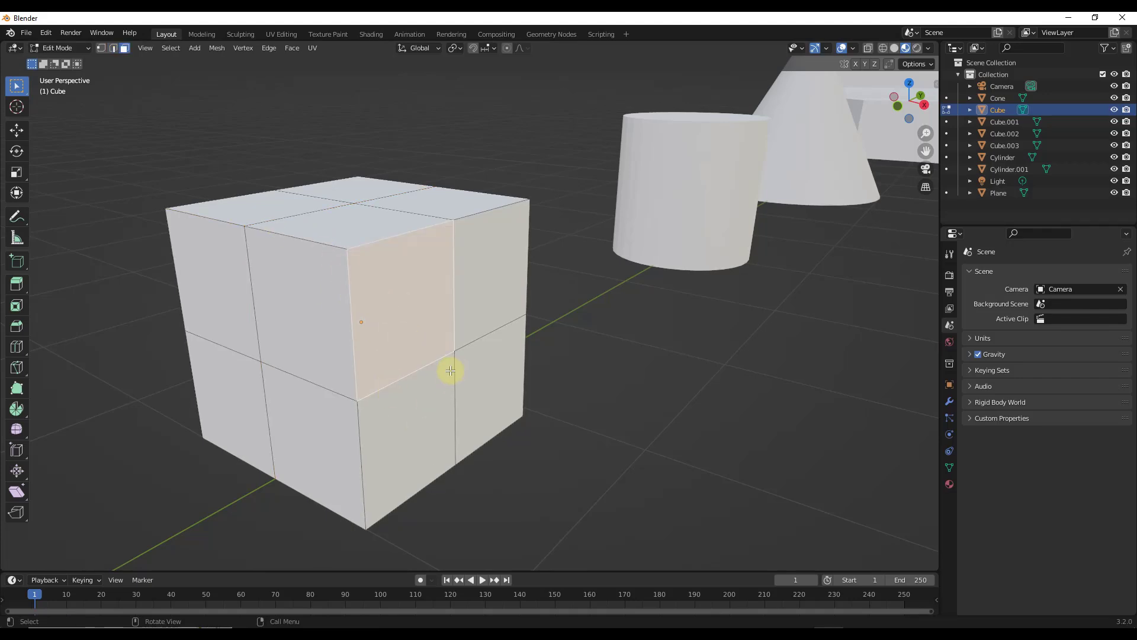
key("1")
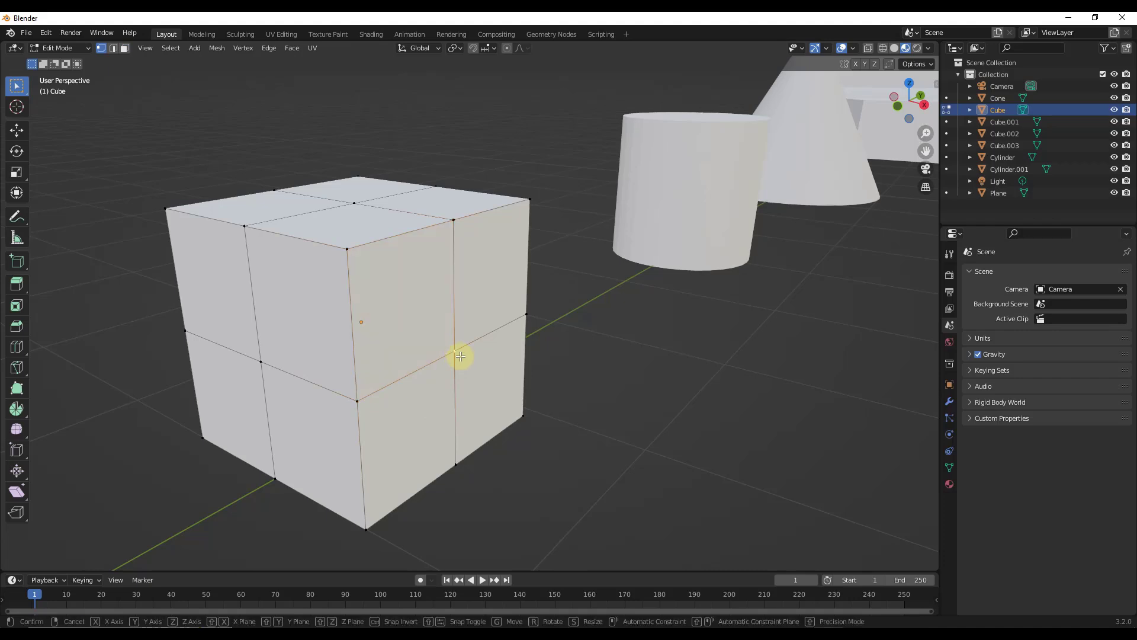
left_click(455, 354)
key("g")
key("x")
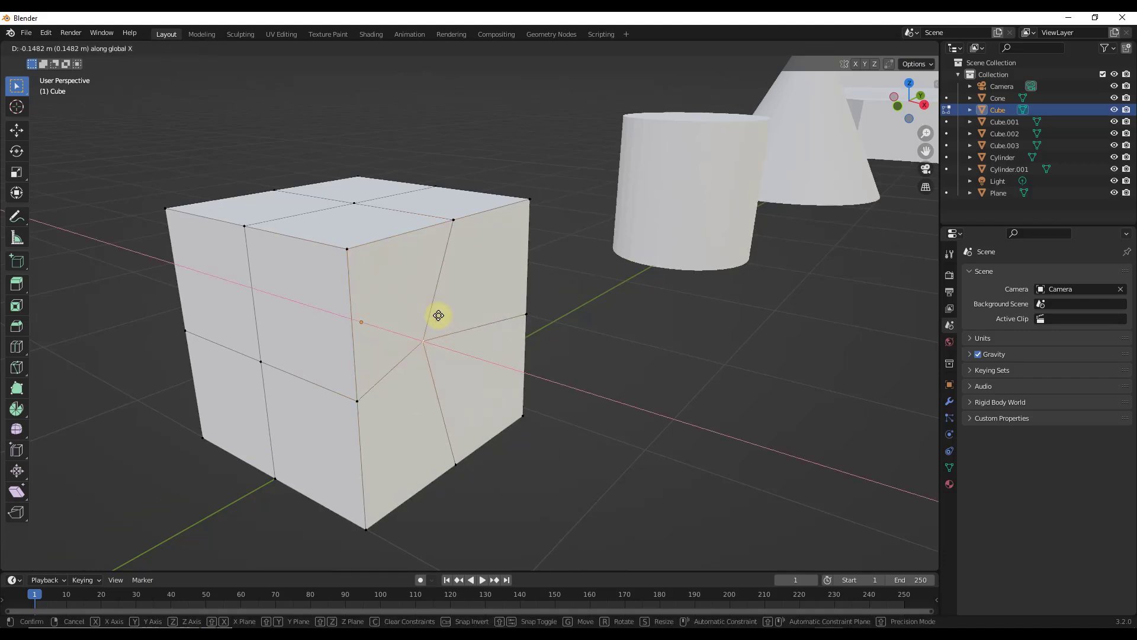
left_click(432, 305)
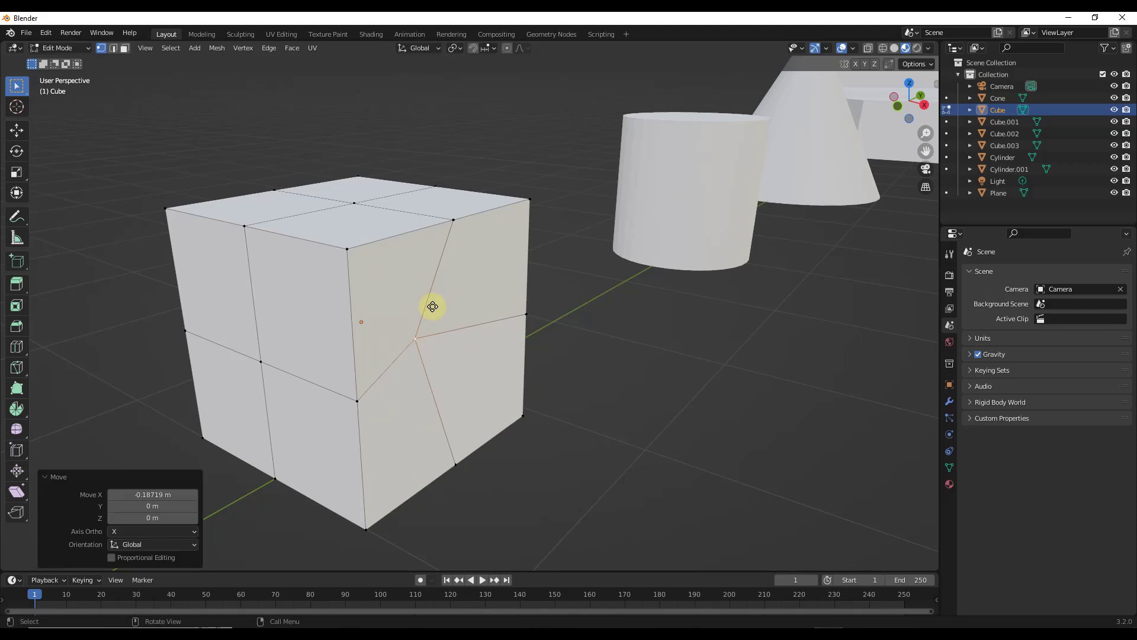
- Leave Edit Mode on the cube, select the standing cylinder beside it and open its mesh in Edit Mode
mouse_move(431, 304)
middle_mouse_down()
mouse_move(432, 315)
mouse_move(340, 302)
mouse_move(270, 335)
mouse_move(460, 337)
mouse_move(437, 298)
middle_mouse_up()
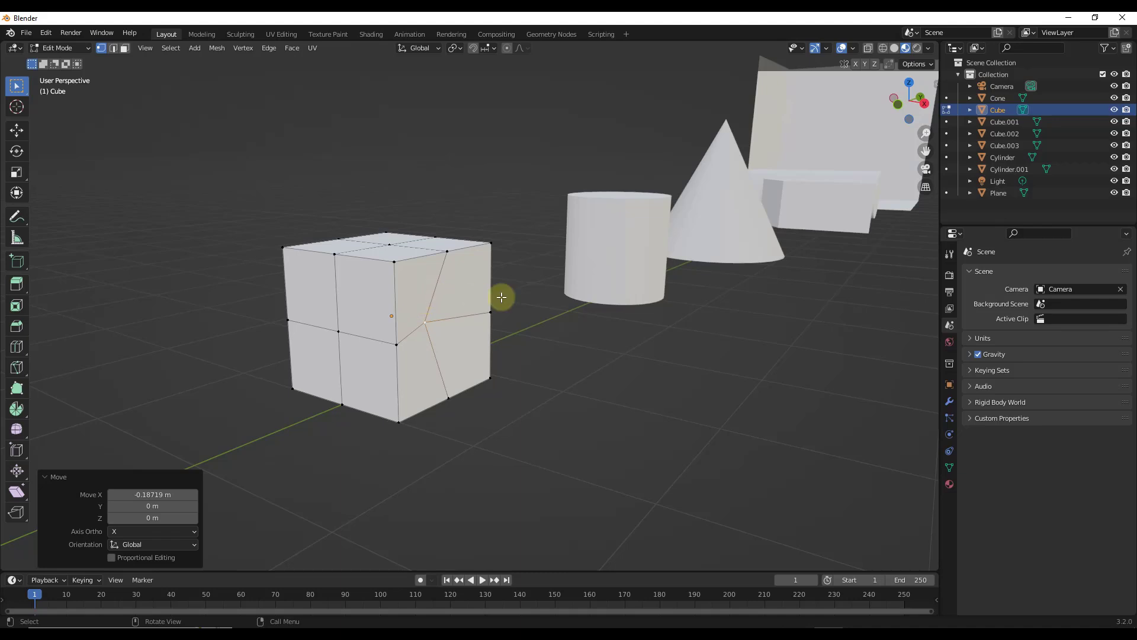
middle_click_drag(363, 325, 306, 353)
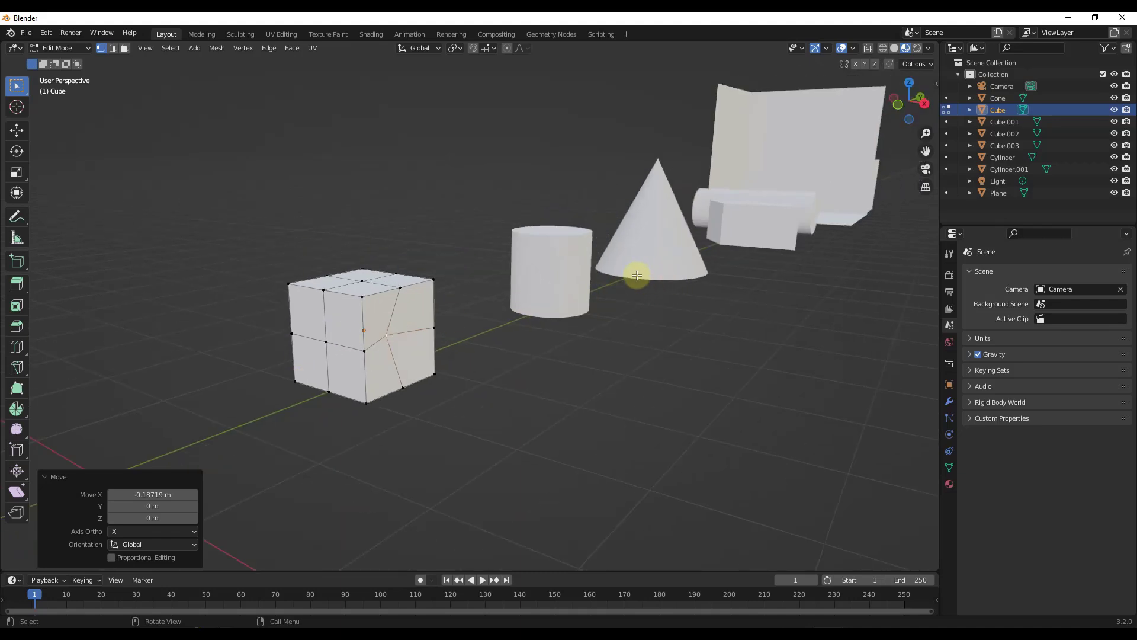
scroll(602, 261, "up", 8)
left_click(561, 261)
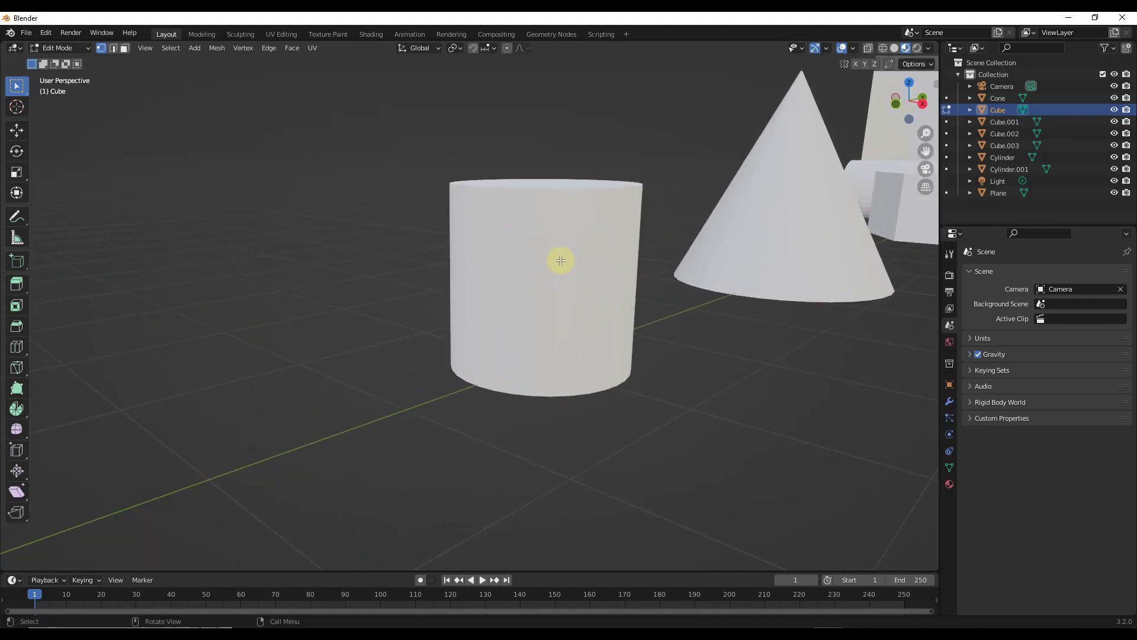
key("Tab")
left_click(581, 259)
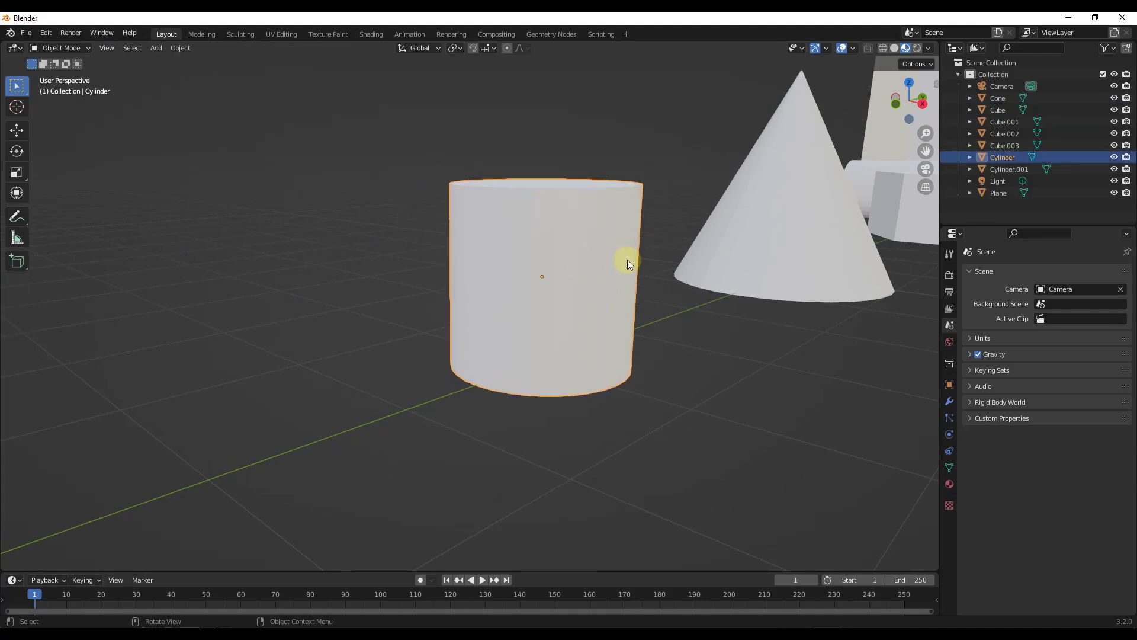
scroll(651, 258, "up", 2)
middle_click_drag(675, 261, 650, 264)
key("Tab")
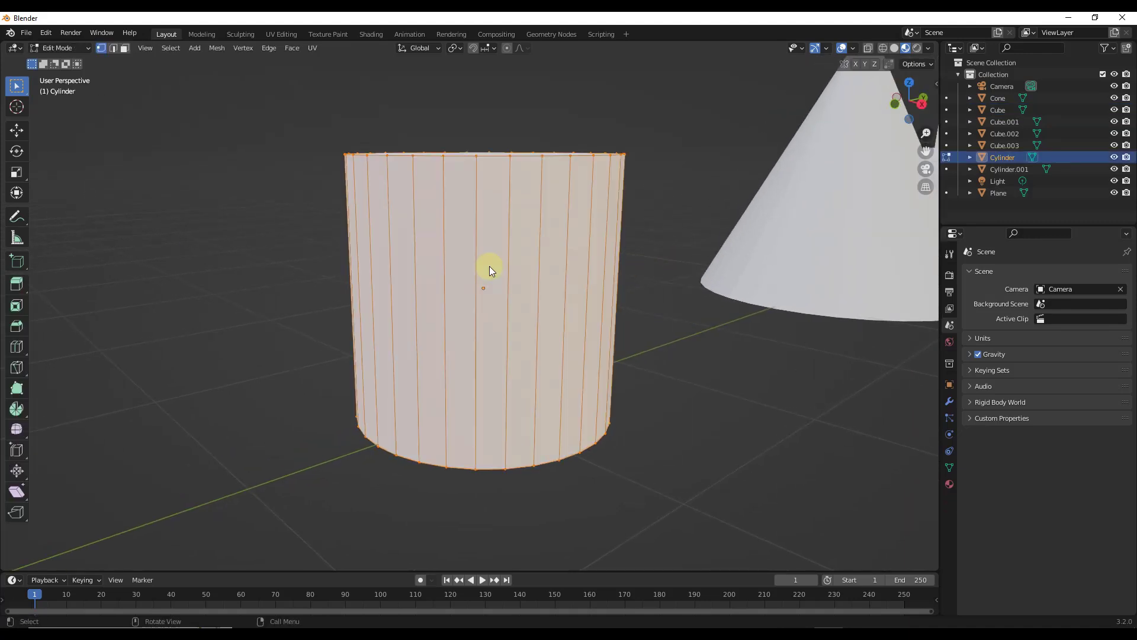
- Add a single centred horizontal loop cut around the cylinder's side
scroll(506, 281, "down", 3)
key("ctrl+r")
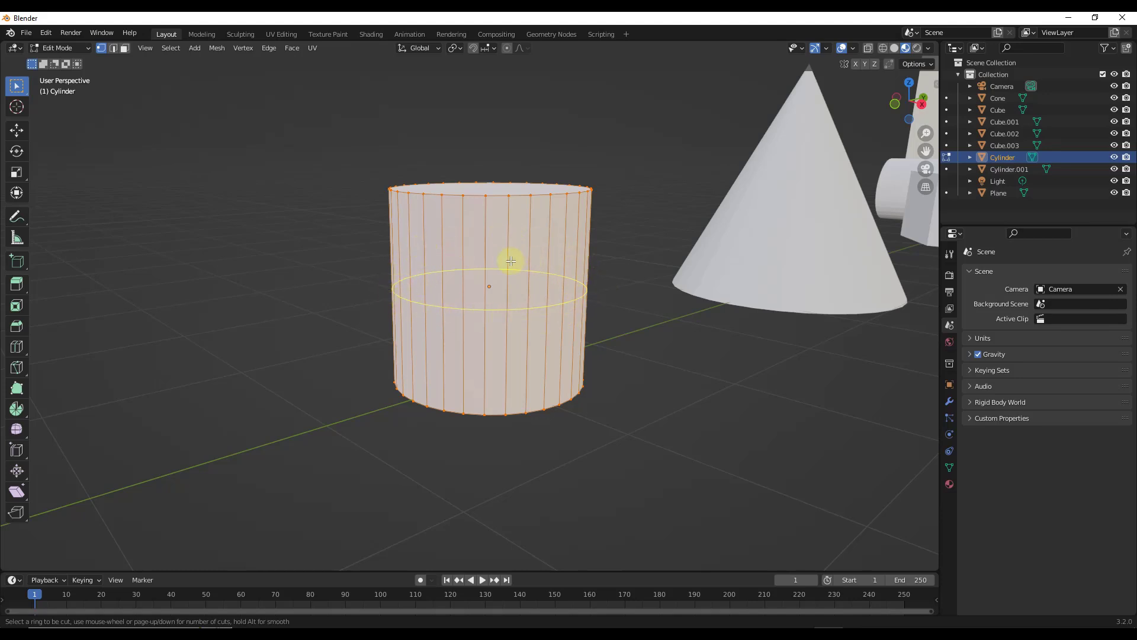
left_click(414, 297)
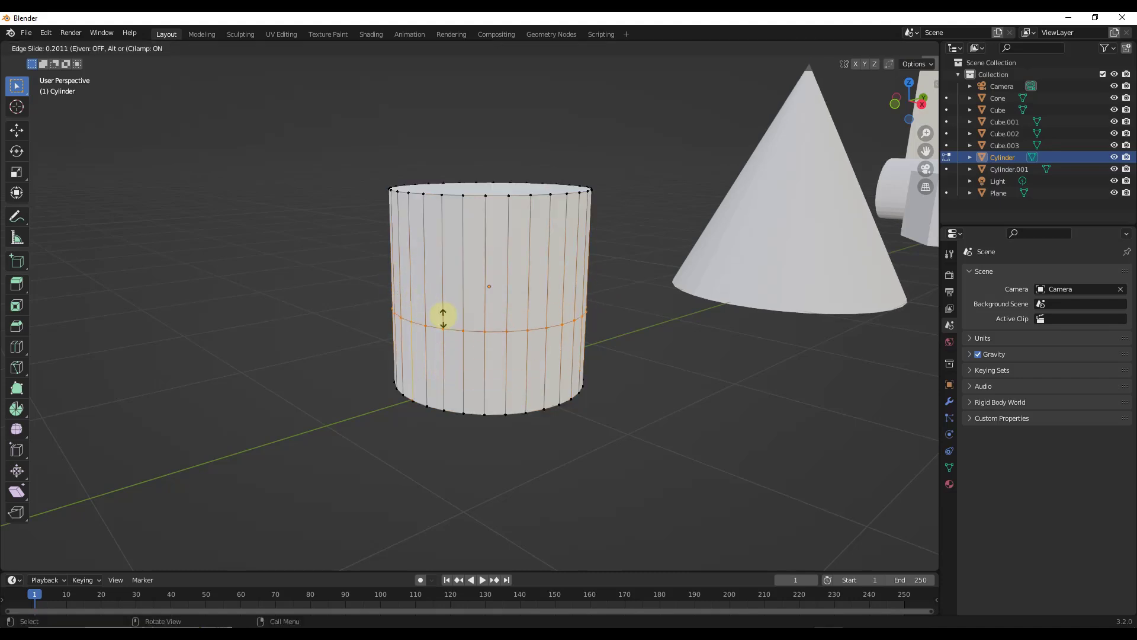
right_click(447, 300)
mouse_move(446, 296)
middle_mouse_down()
mouse_move(543, 343)
mouse_move(449, 278)
middle_mouse_up()
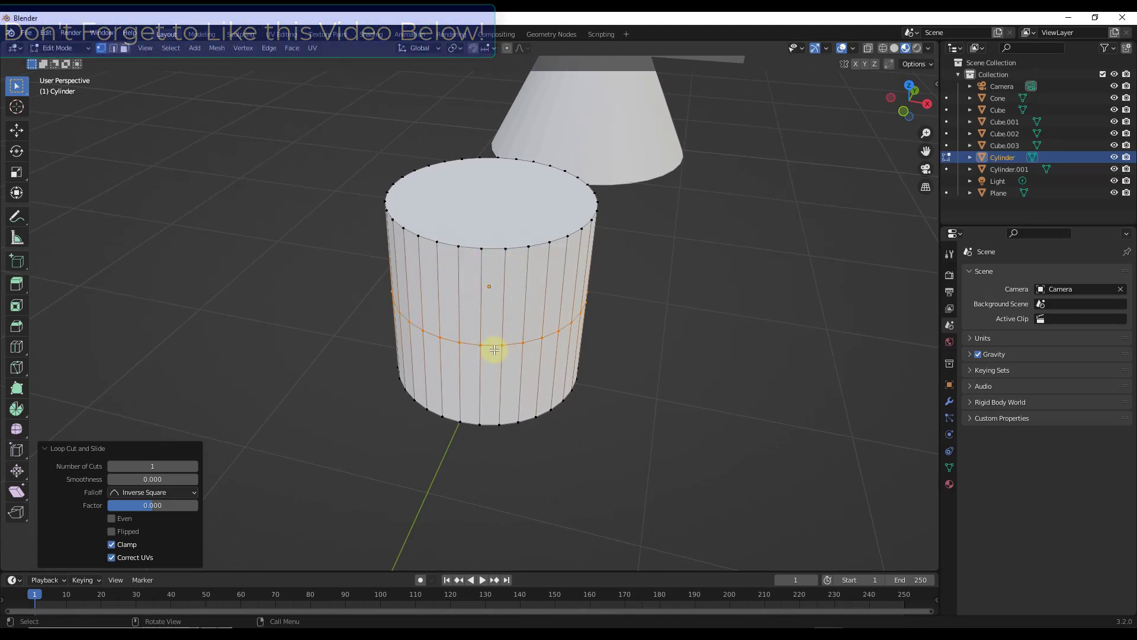
middle_click_drag(554, 348, 499, 330)
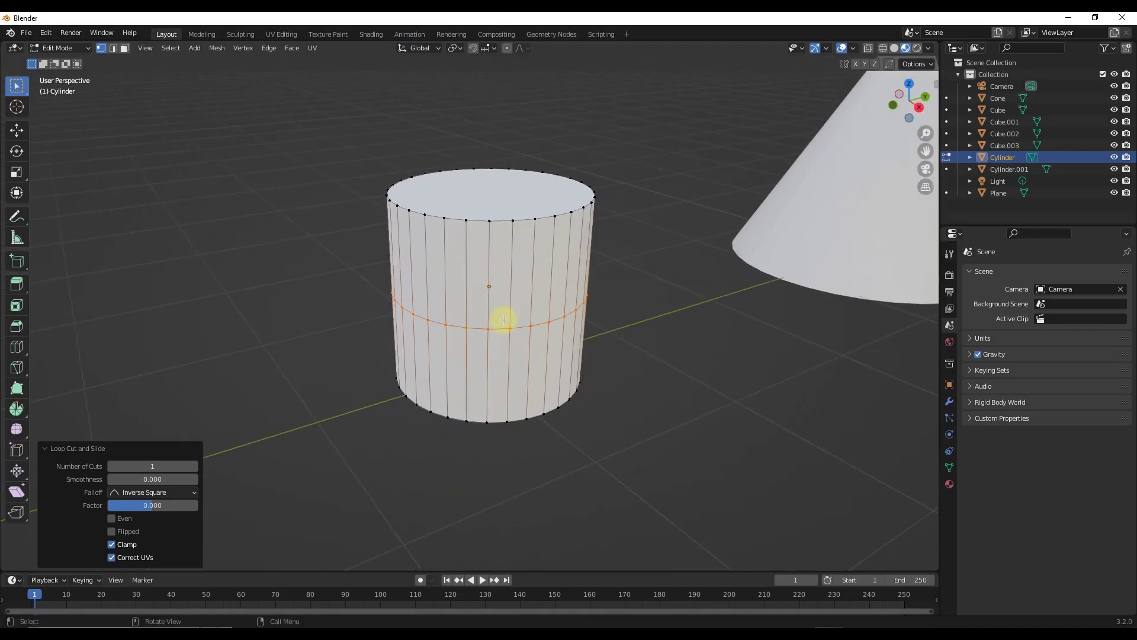
key("ctrl+r")
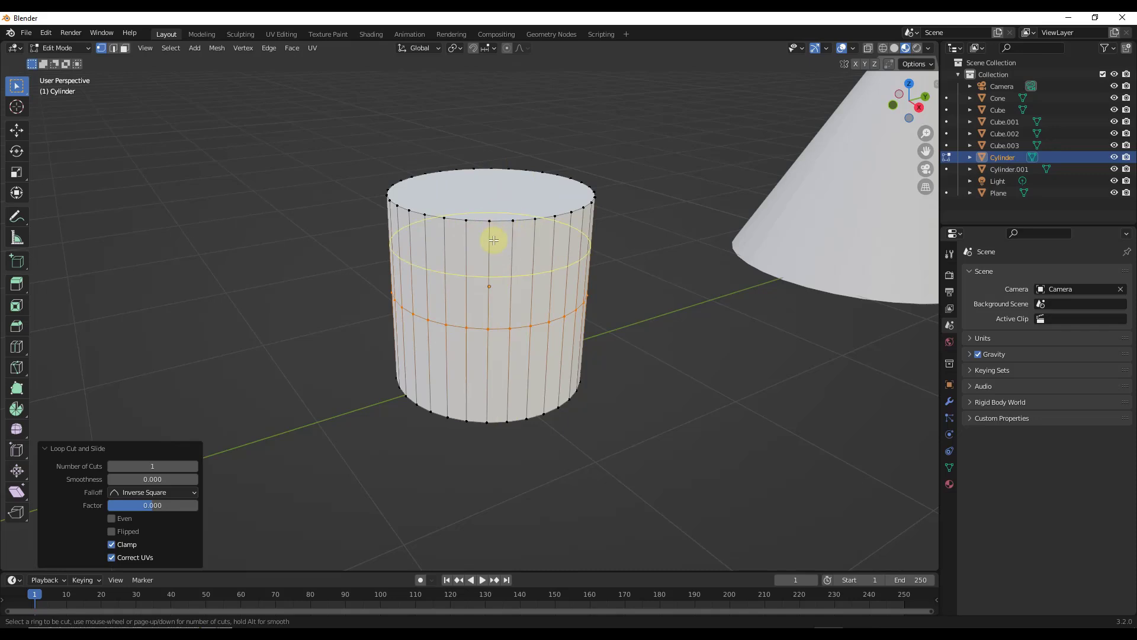
key("Escape")
middle_click_drag(475, 215, 474, 234)
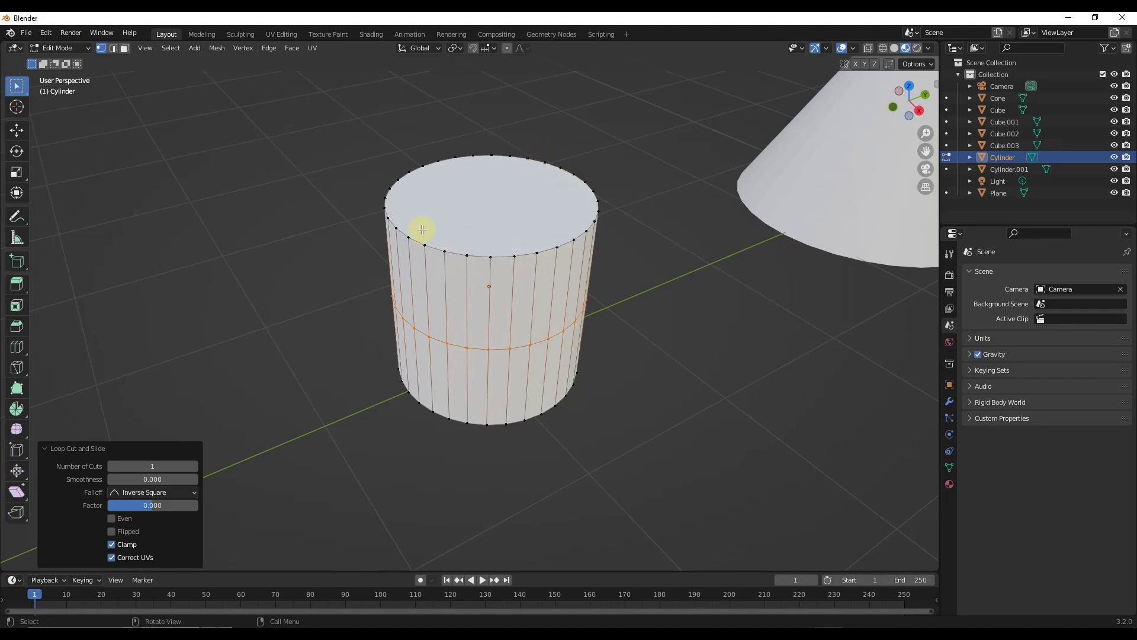
middle_click_drag(506, 348, 505, 335)
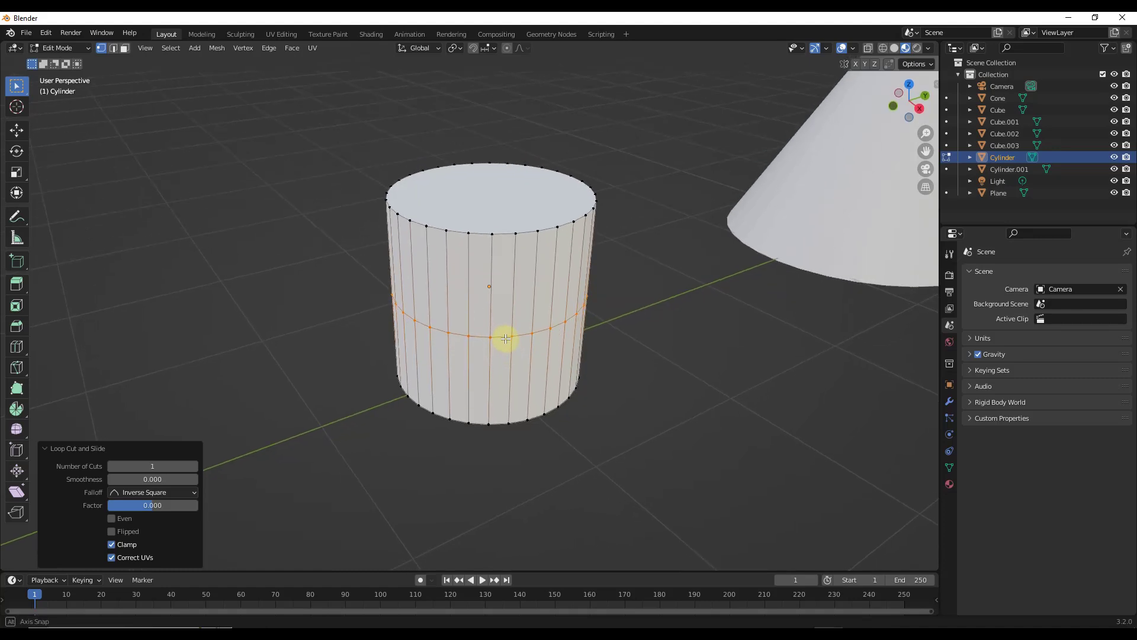
- Add one centred horizontal loop cut around the cylinder's upper half and another around its lower half
key("ctrl+r")
left_click(464, 264)
right_click(468, 278)
key("ctrl+r")
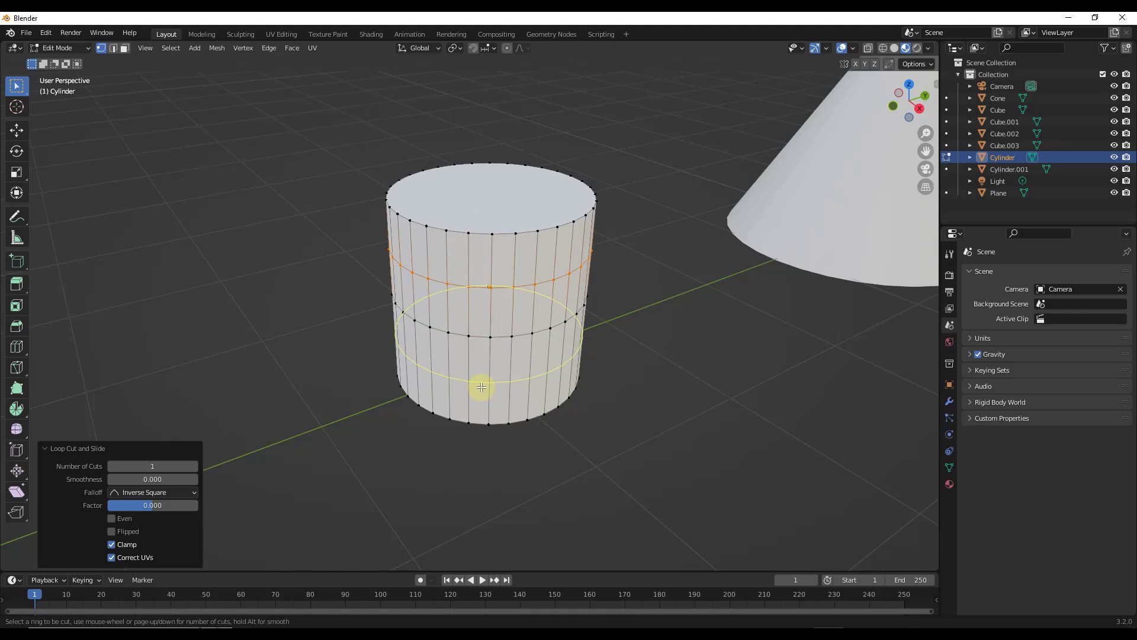
left_click(482, 388)
right_click(483, 388)
key("ctrl+r")
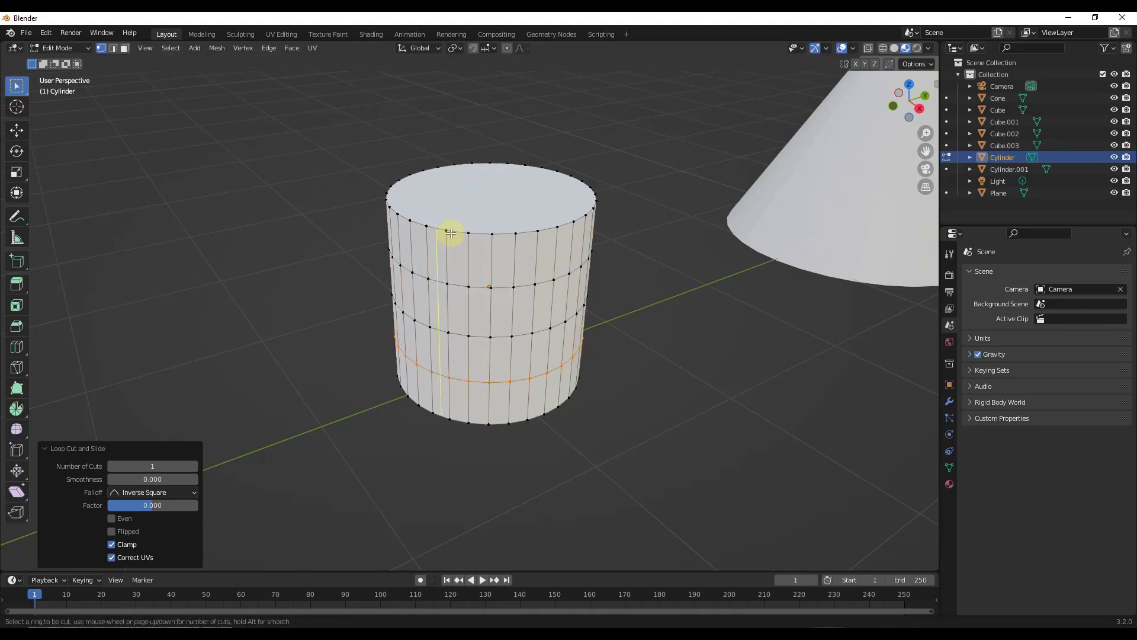
key("Escape")
- Leave Edit Mode on the cylinder, select the cone beside it and open its mesh in Edit Mode
scroll(236, 330, "down", 3)
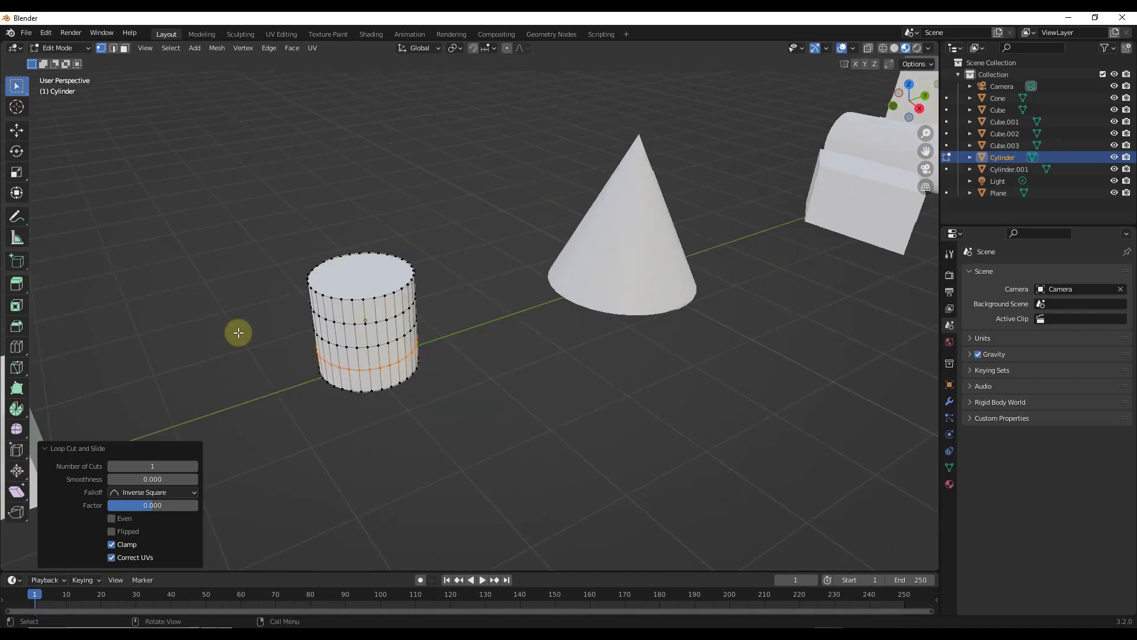
scroll(724, 241, "up", 4)
key("Tab")
left_click(622, 248)
middle_click_drag(622, 249, 583, 226)
scroll(674, 231, "up", 2)
key("Tab")
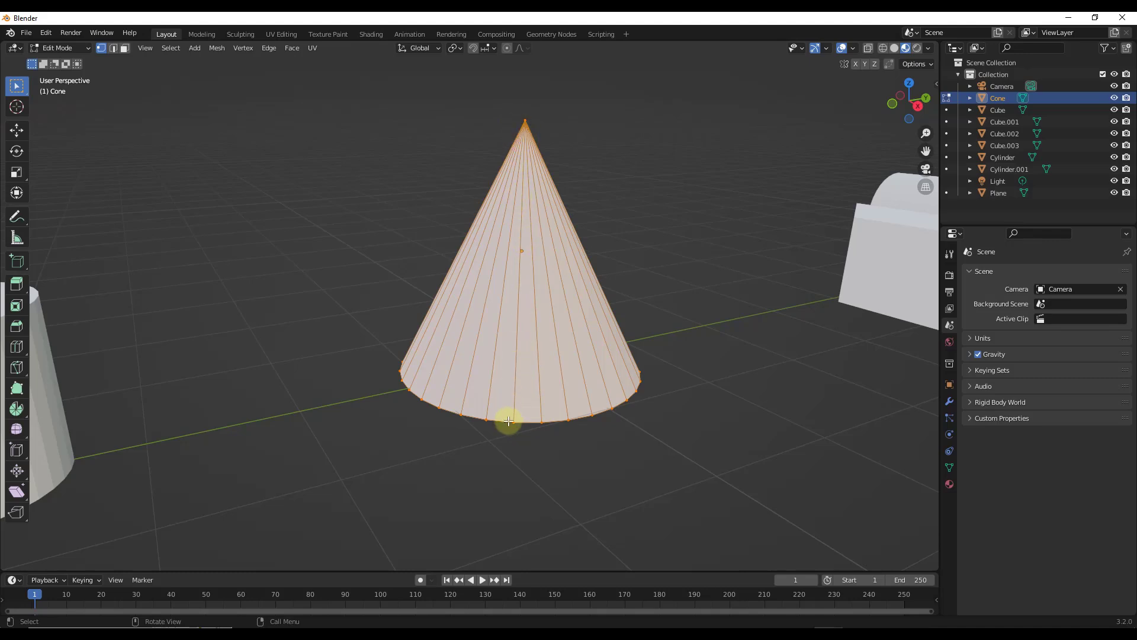
- Try to add a loop cut around the cone's sloping side
key("ctrl+r")
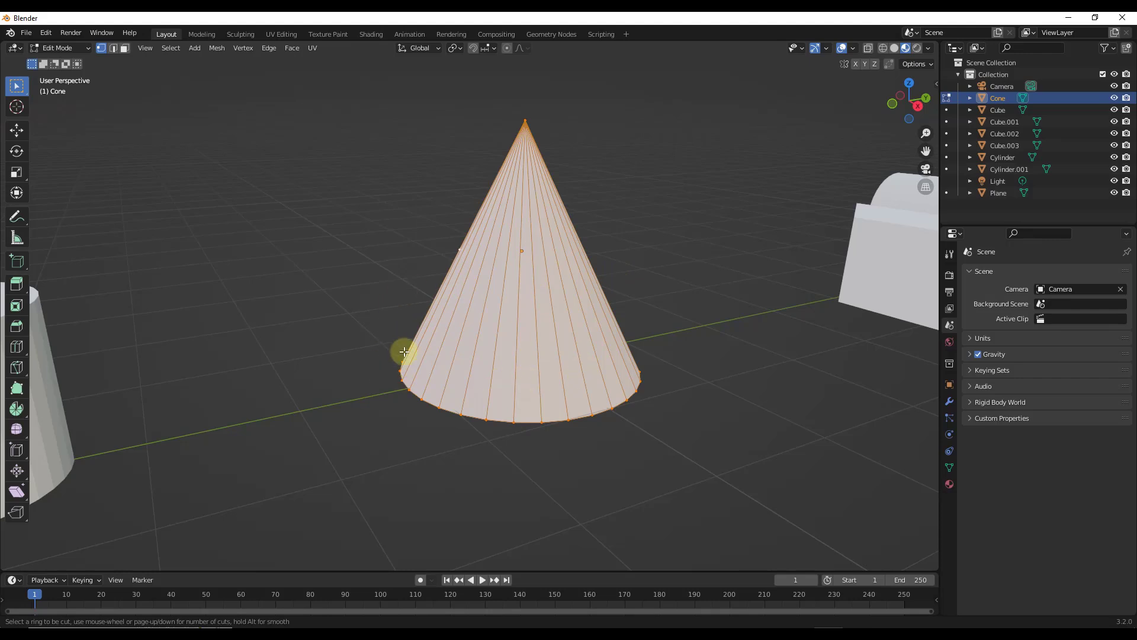
scroll(538, 281, "up", 1)
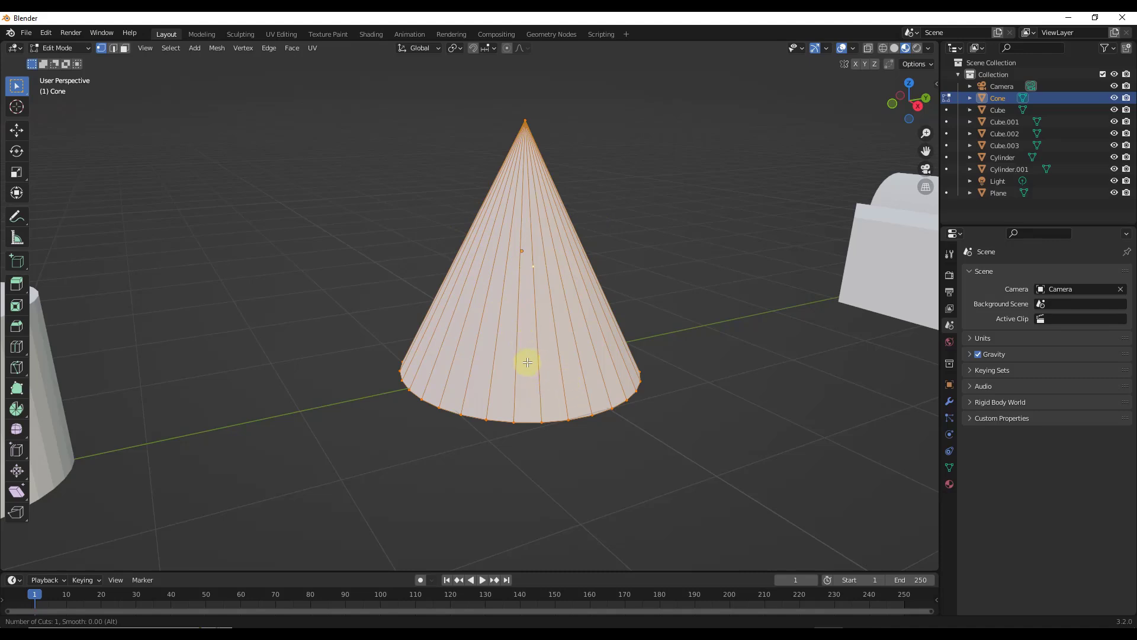
middle_click_drag(534, 363, 524, 338)
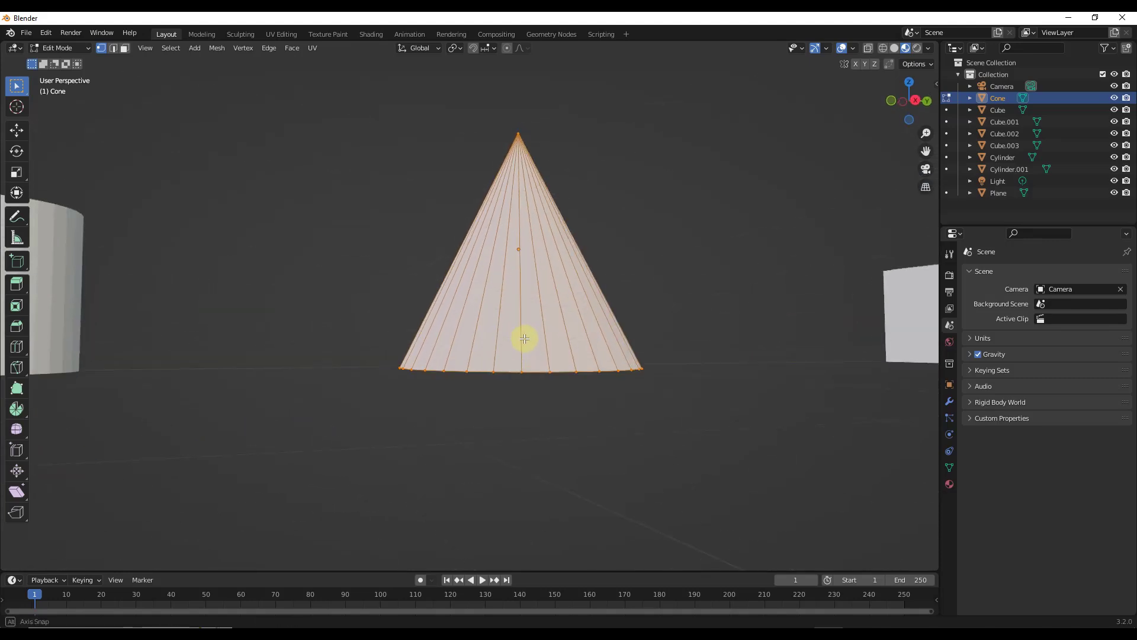
- Select the cone's base edge ring and extrude it about 0.245 m straight down along Z
middle_click_drag(613, 426, 584, 373)
scroll(571, 374, "down", 4)
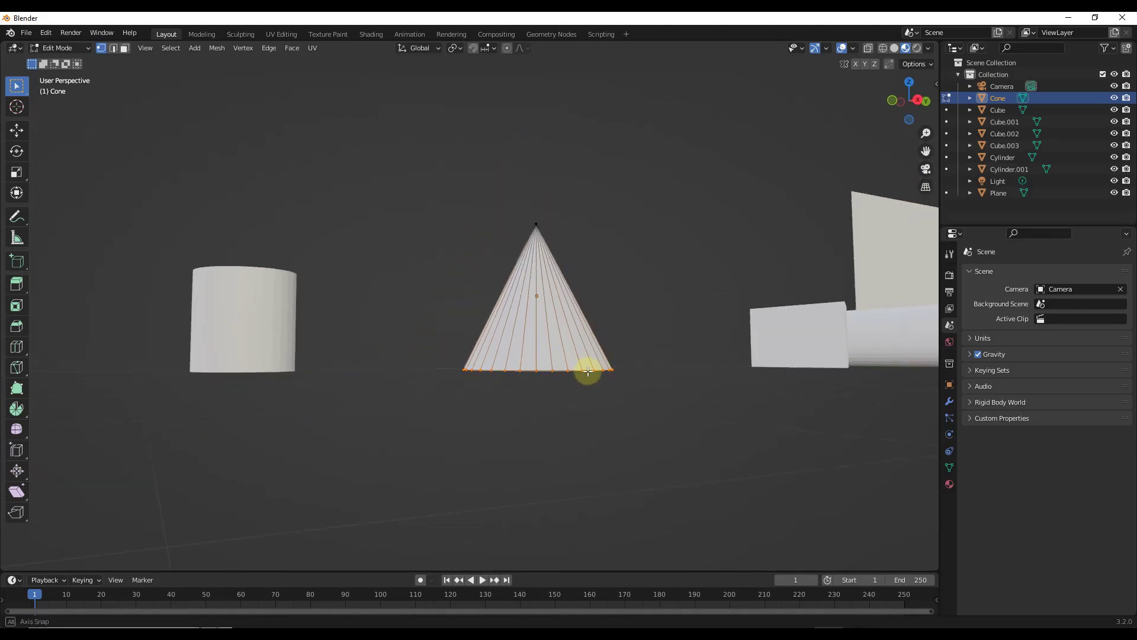
key("e")
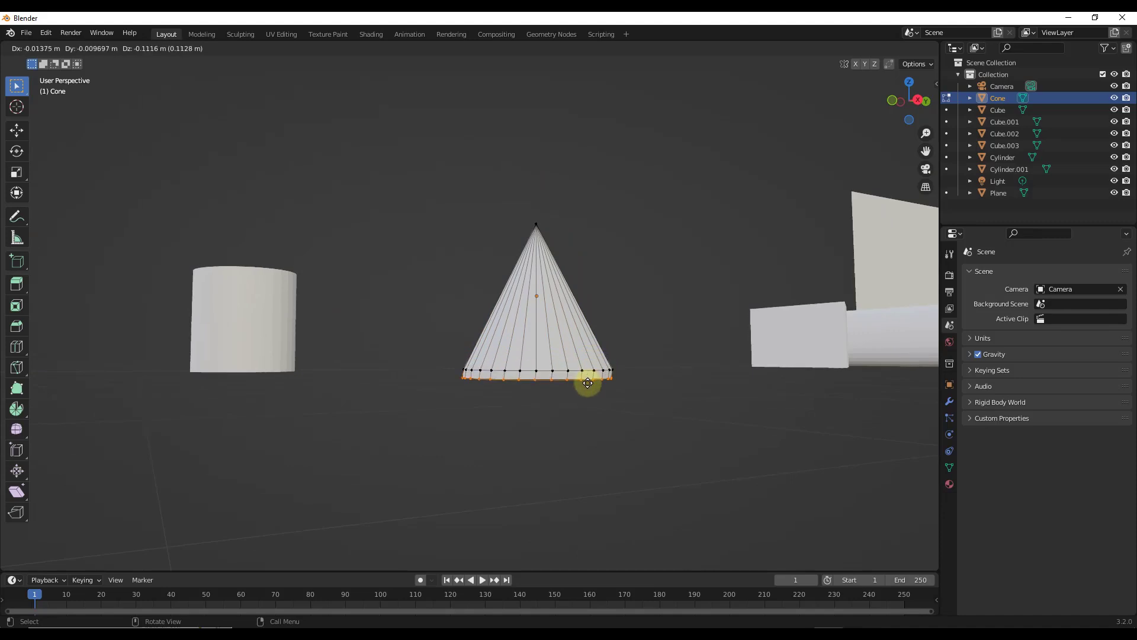
key("z")
left_click(588, 389)
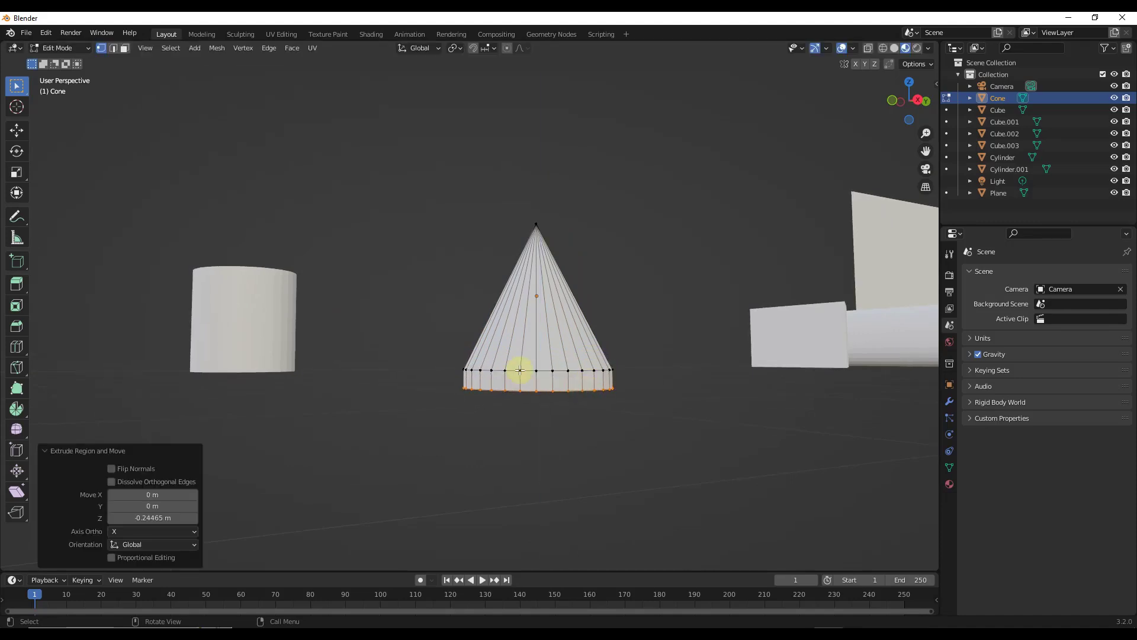
- In wireframe shading and right orthographic view, select the cone's original base ring and move it up about 1.823 m along Z
key("z")
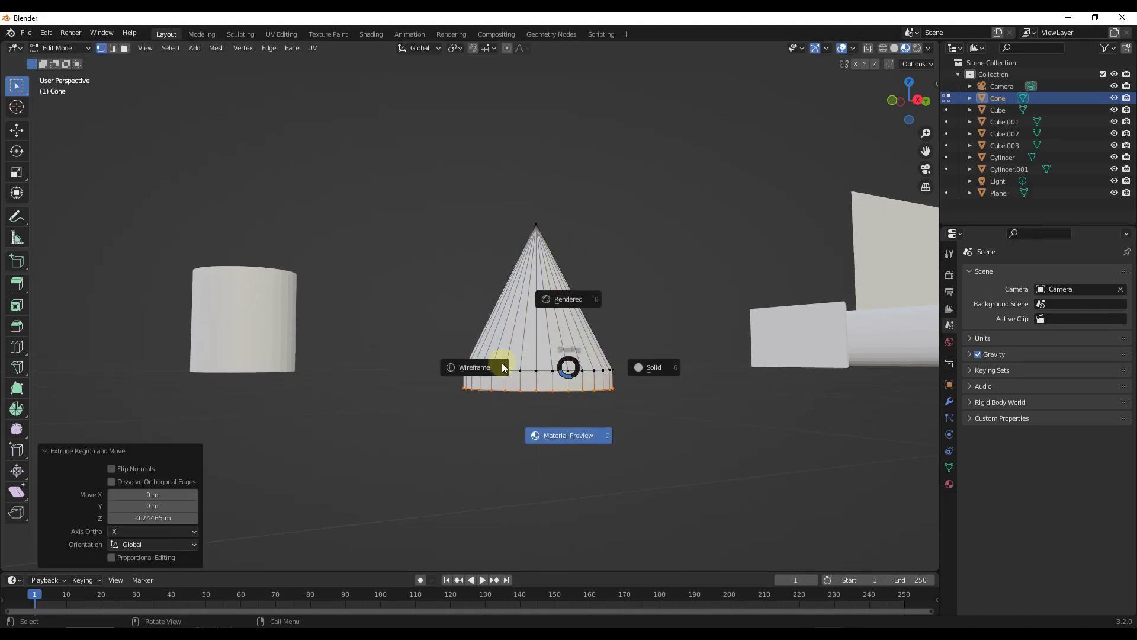
left_click(491, 368)
left_click(918, 100)
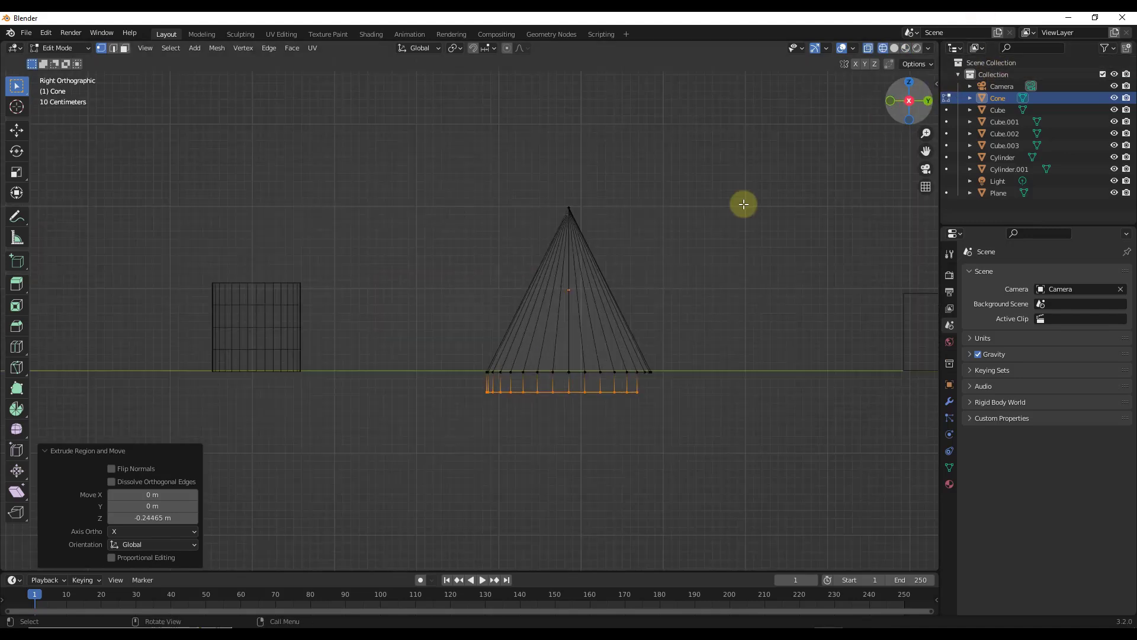
left_click_drag(444, 331, 685, 376)
key("g")
key("z")
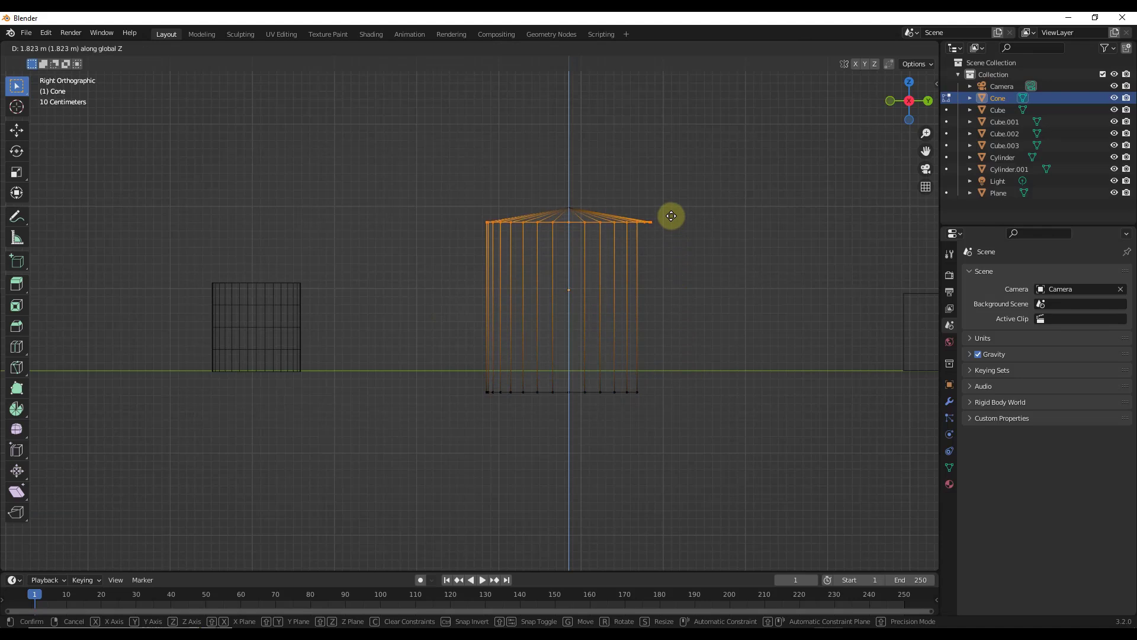
left_click(599, 221)
- Scale the raised ring down in two passes, the second by 0.473, until it is a small ring just below the cone's tip
middle_click_drag(599, 221, 610, 274)
key("s")
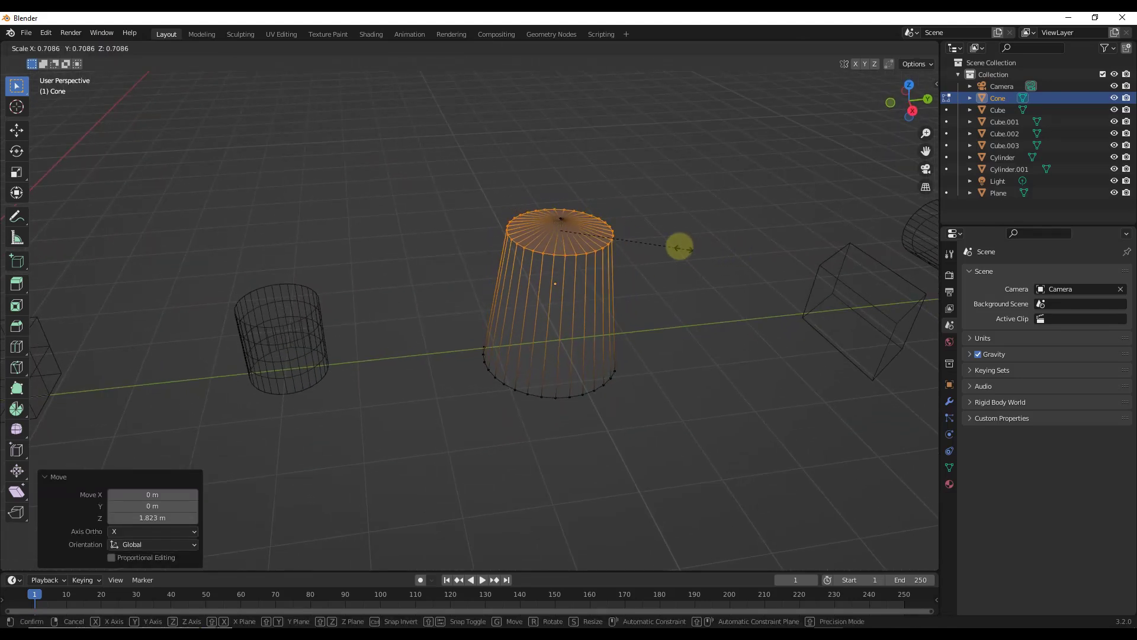
left_click(595, 237)
key("s")
left_click(628, 246)
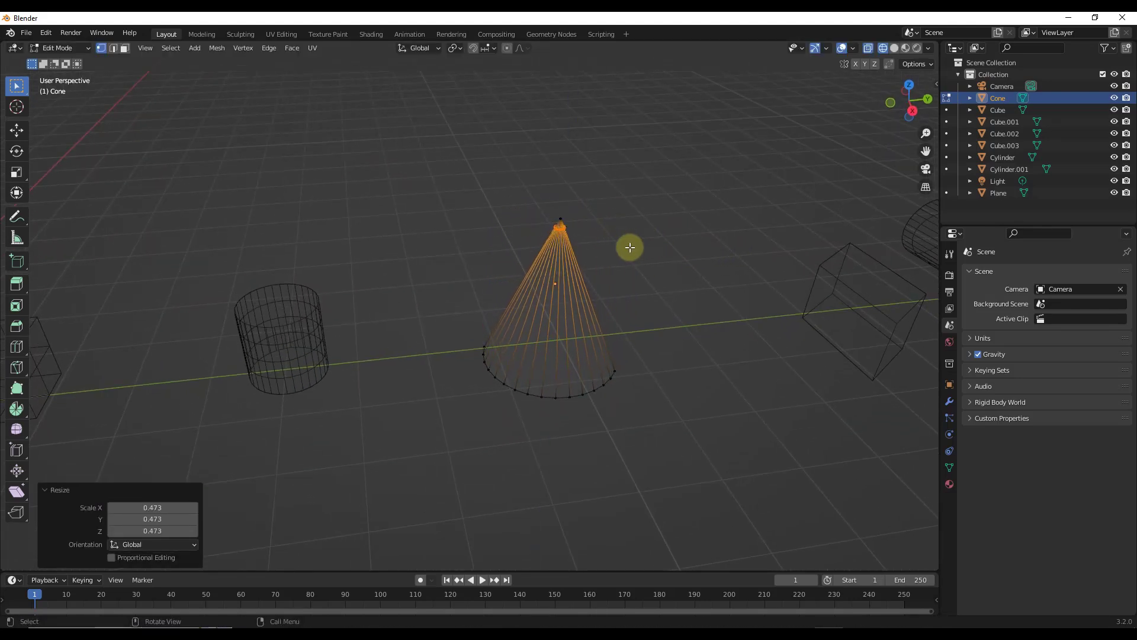
- Show the cone in Solid shading, clear the selection and examine the small ring just below its tip
key("z")
left_click(699, 276)
middle_click_drag(652, 318, 660, 292)
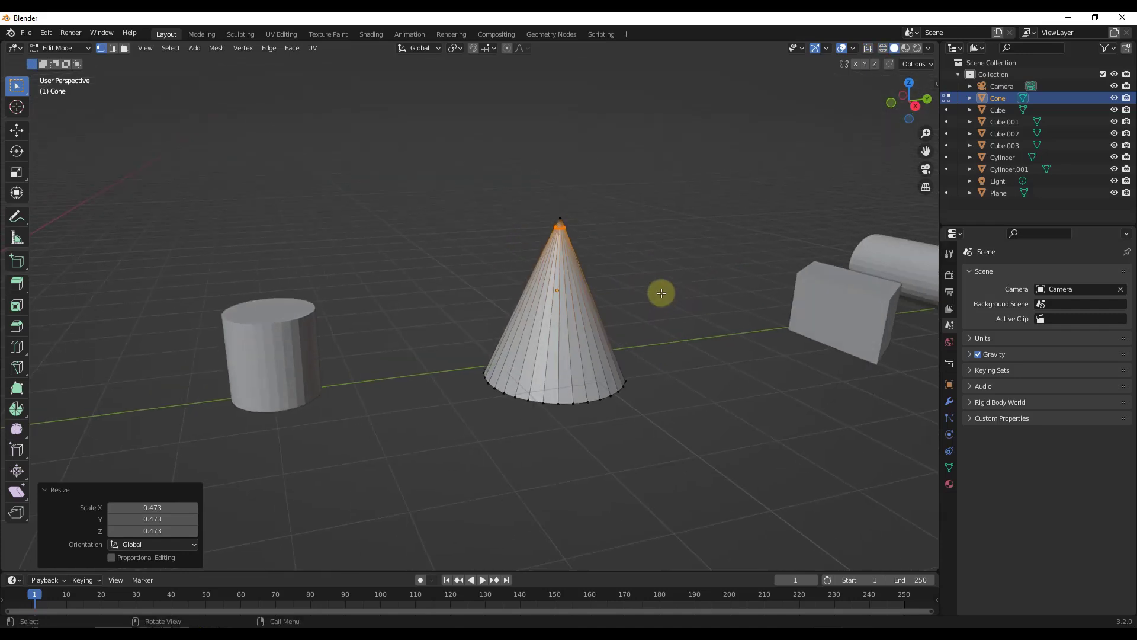
left_click(654, 314)
scroll(530, 178, "up", 8)
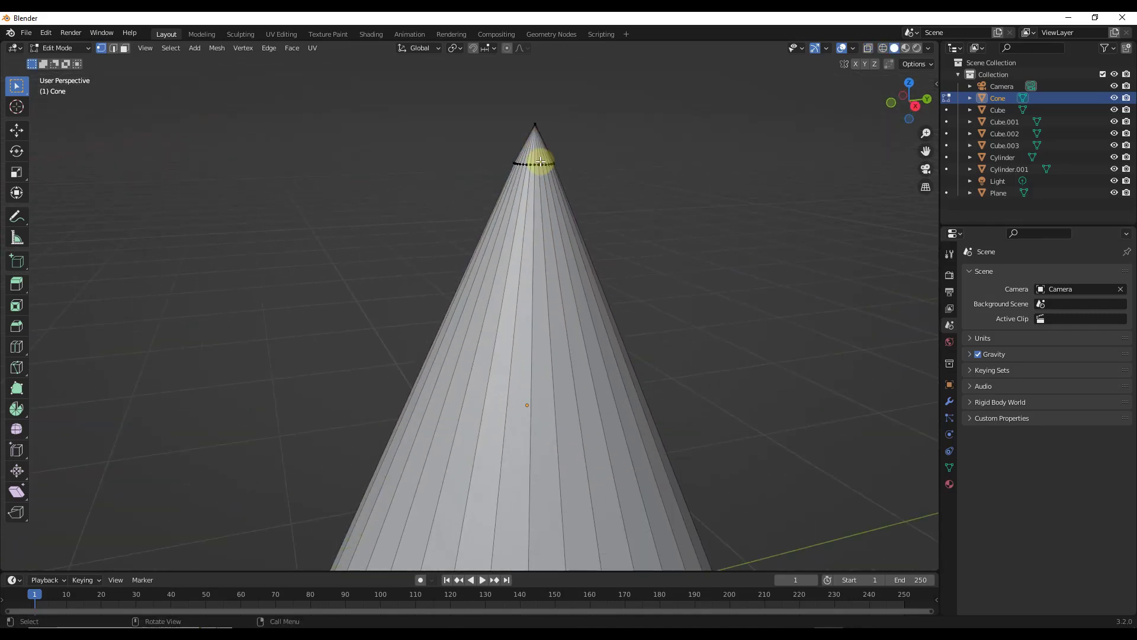
scroll(524, 204, "down", 6)
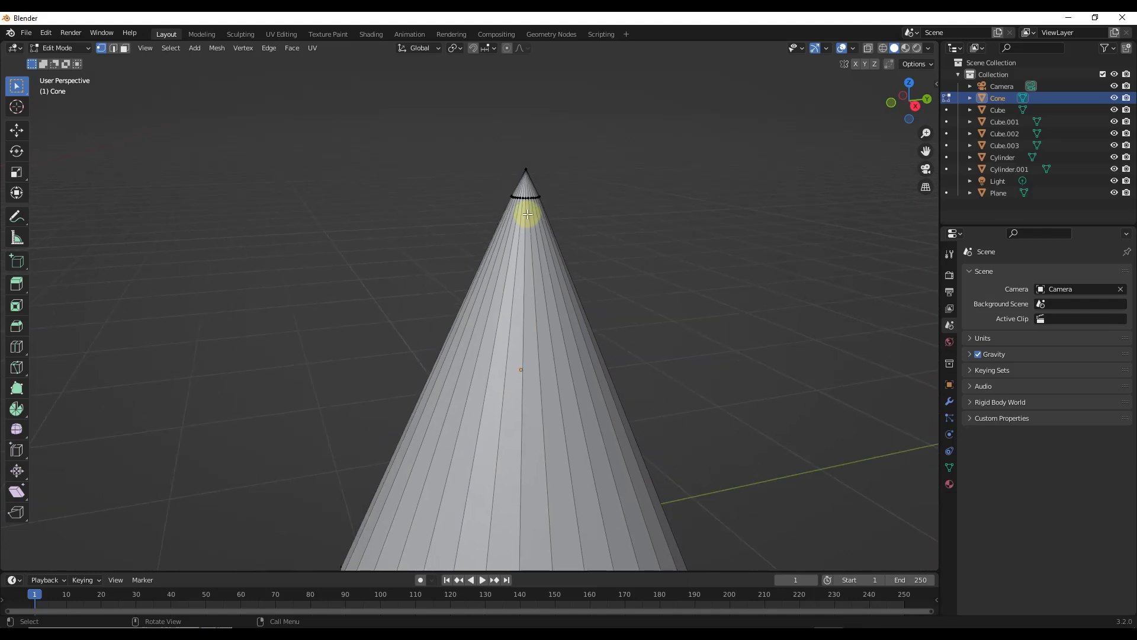
scroll(508, 342, "down", 4)
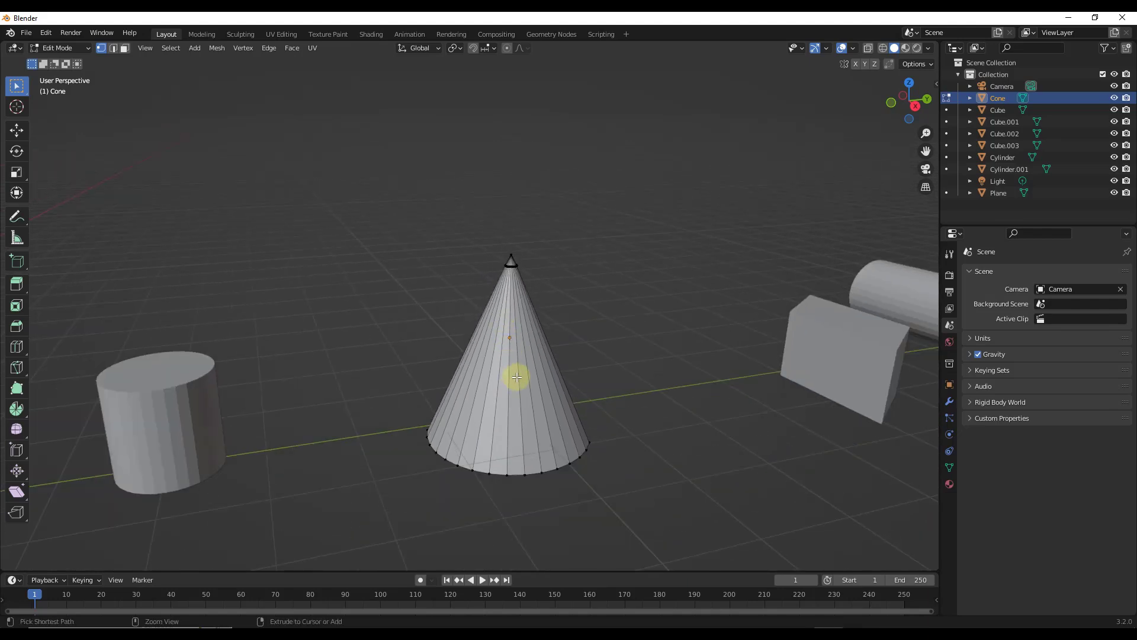
- Return to Material Preview shading and add seven evenly spaced horizontal loop cuts around the cone's side
key("z")
left_click(509, 445)
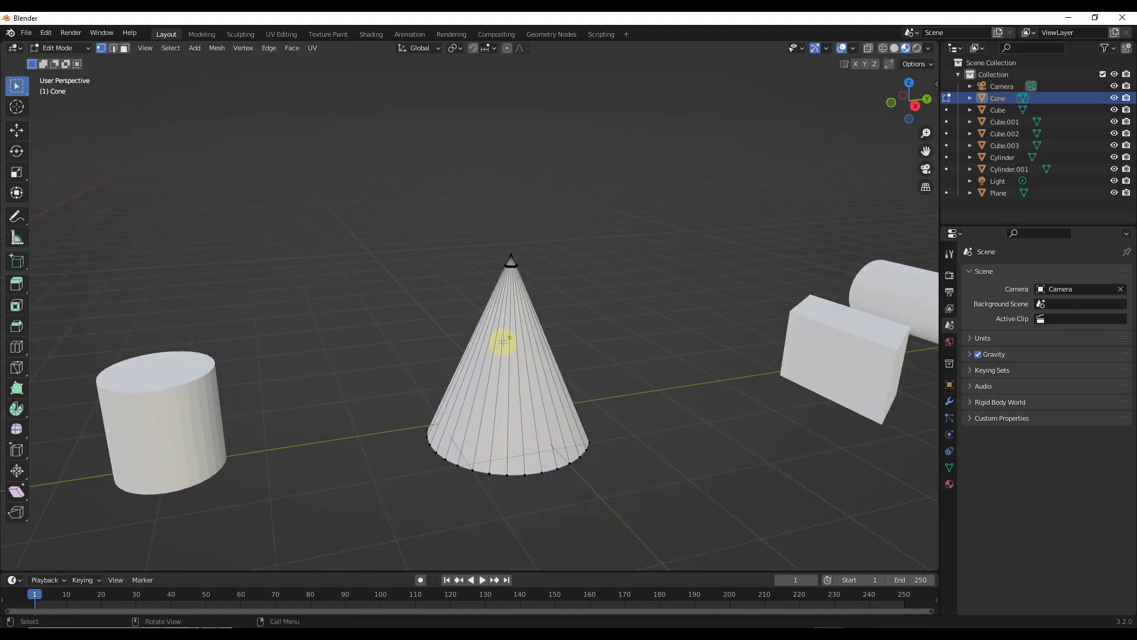
key("ctrl+r")
scroll(524, 367, "up", 3)
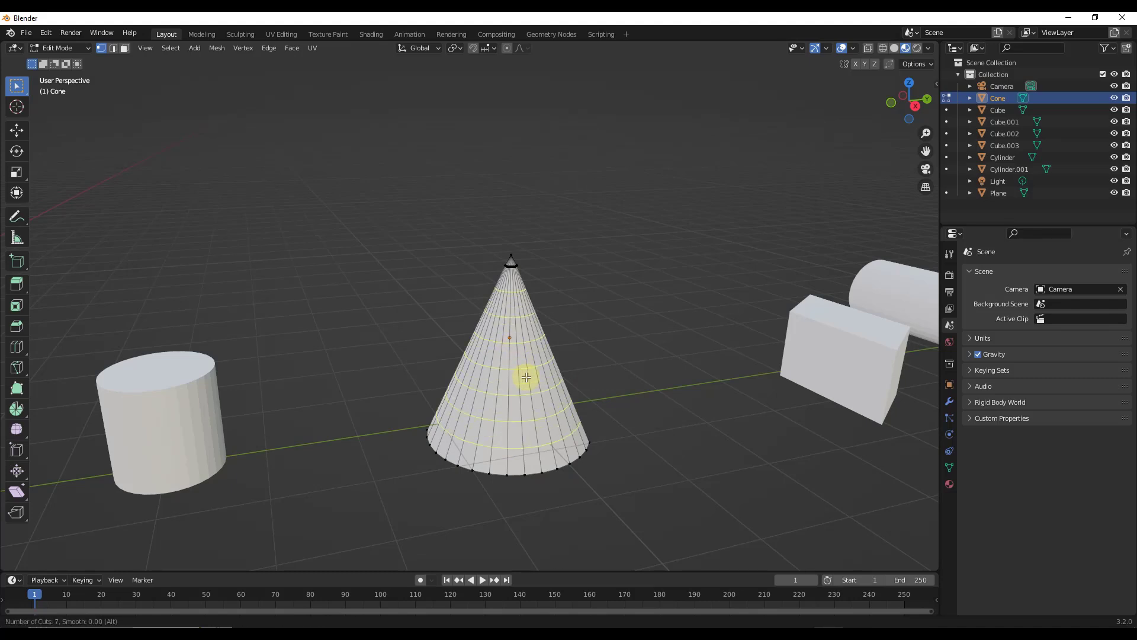
left_click(526, 377)
right_click(525, 375)
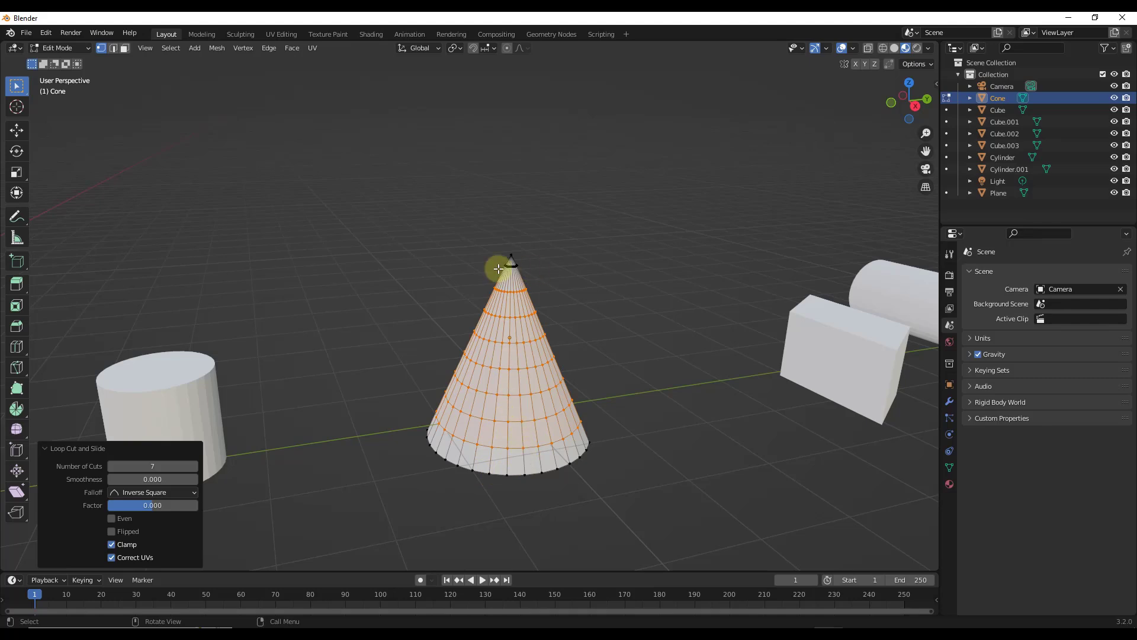
scroll(505, 256, "up", 5)
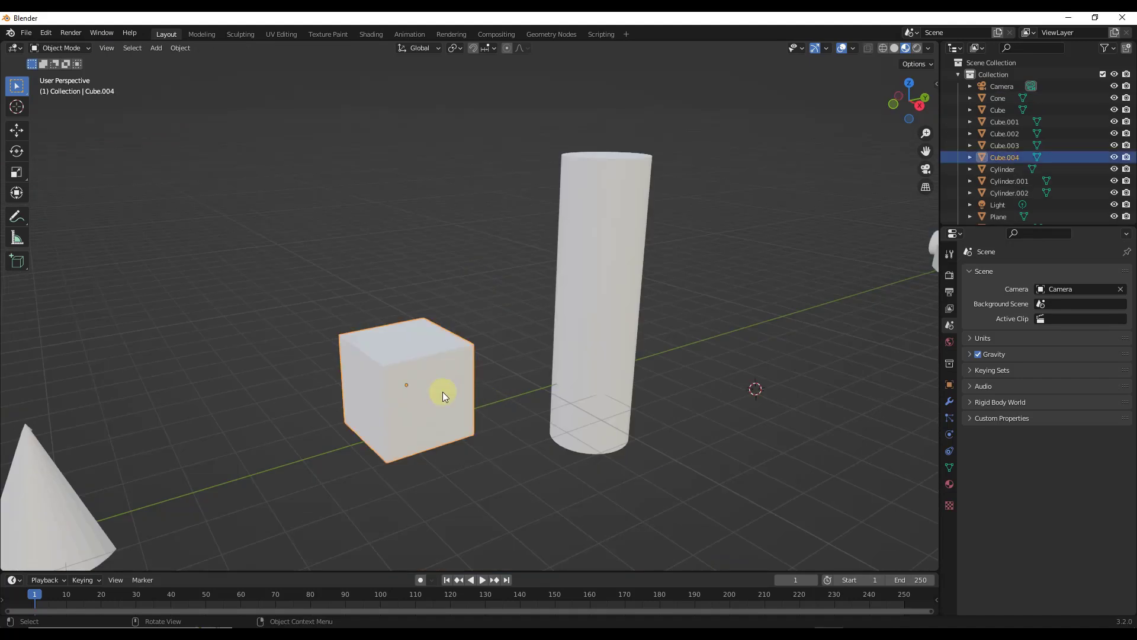
- In Edit Mode on the cube, try several loop cut counts and add six evenly spaced vertical loop cuts without sliding them
key("Tab")
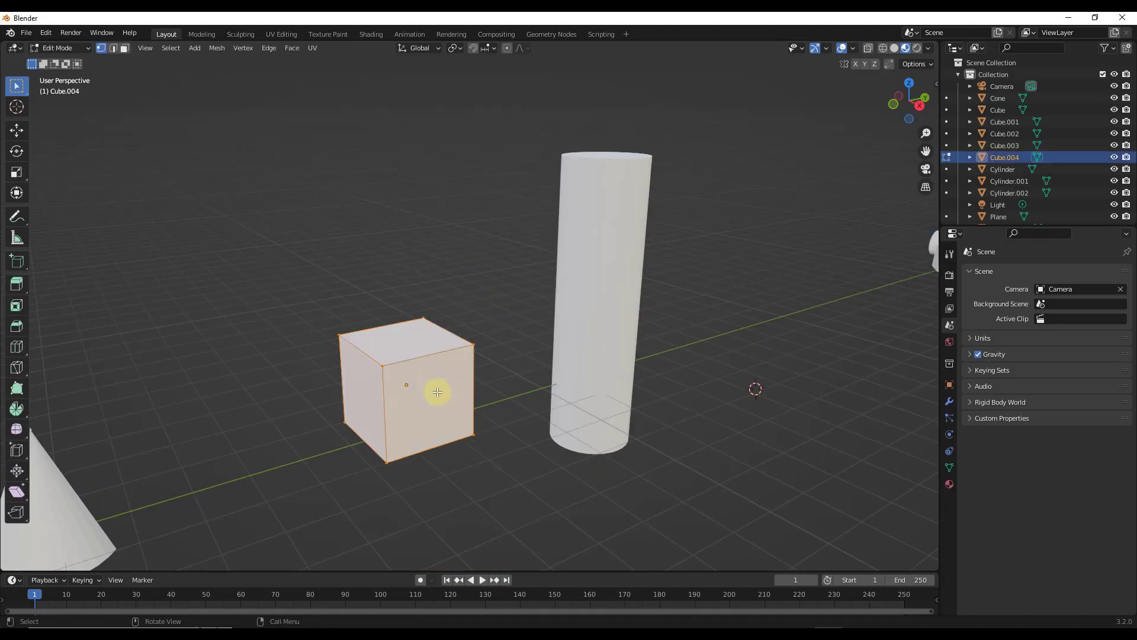
key("ctrl+r")
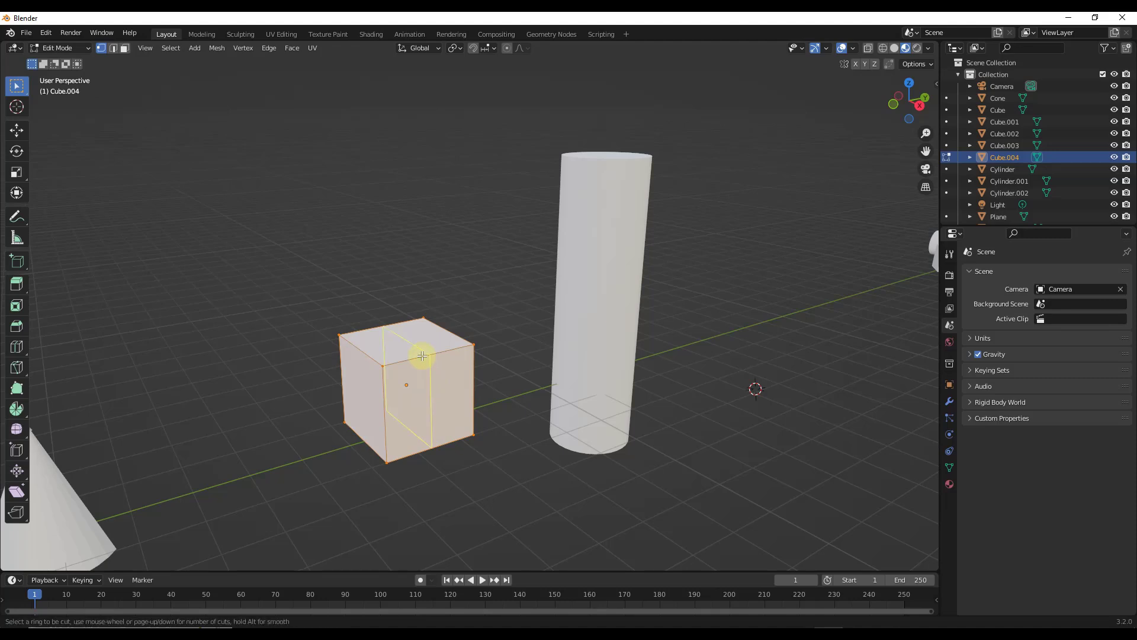
scroll(421, 355, "up", 2)
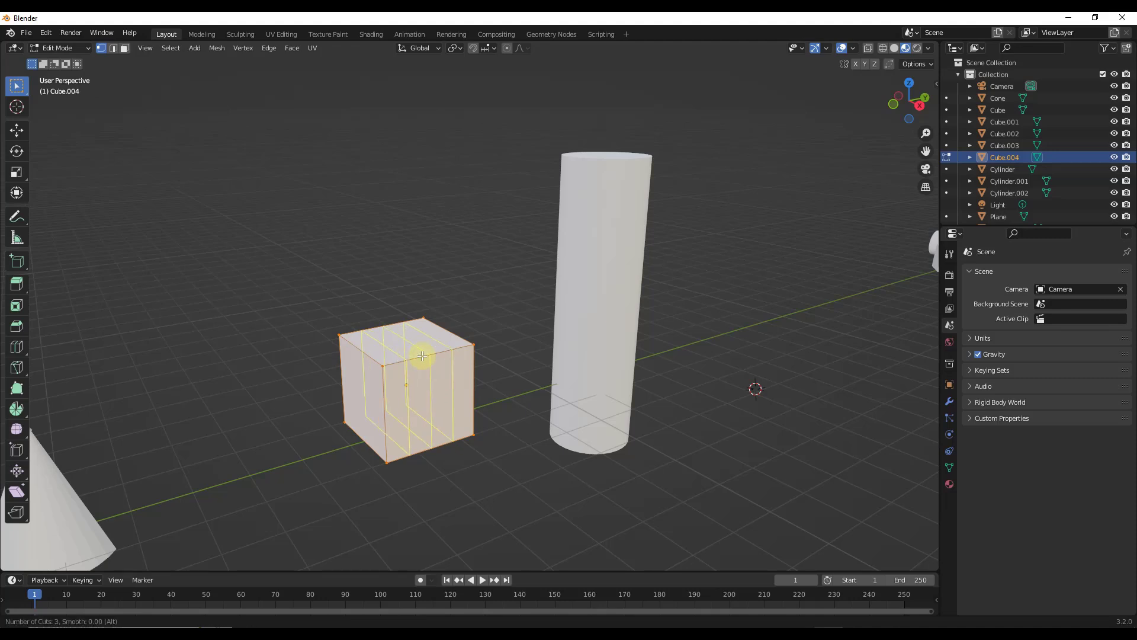
scroll(422, 355, "up", 1)
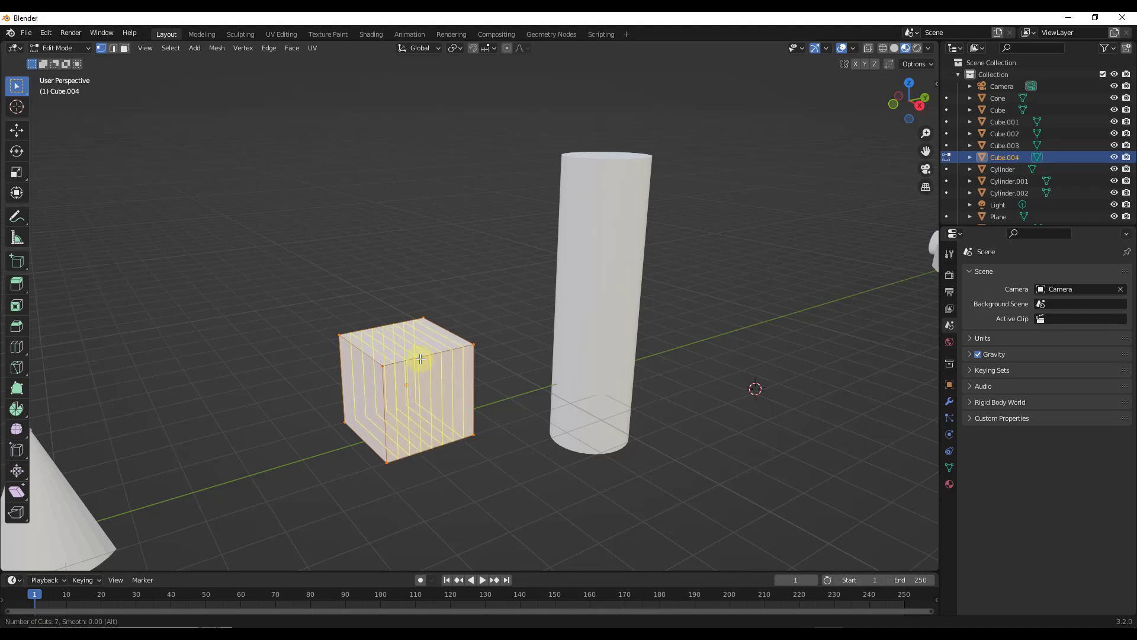
scroll(422, 361, "up", 2)
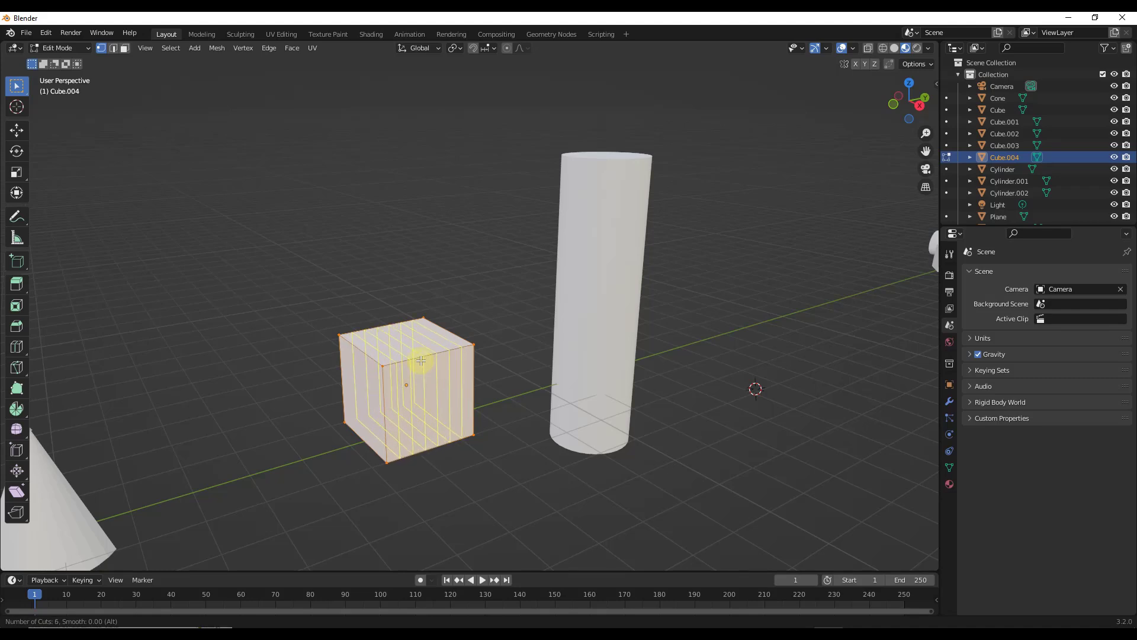
scroll(421, 361, "down", 1)
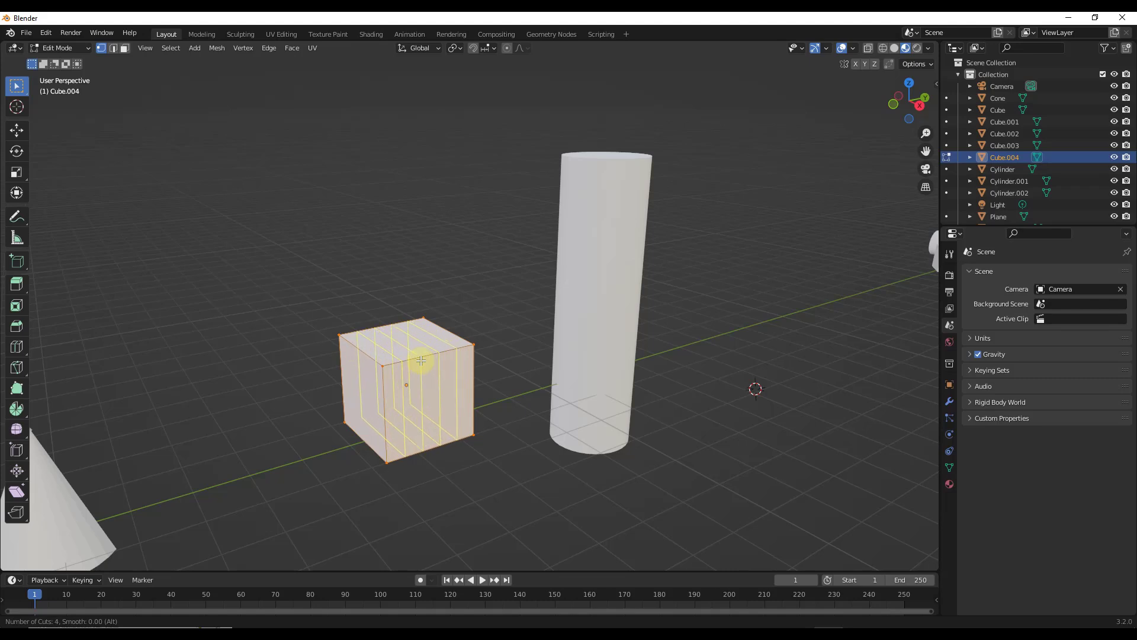
scroll(422, 361, "up", 2)
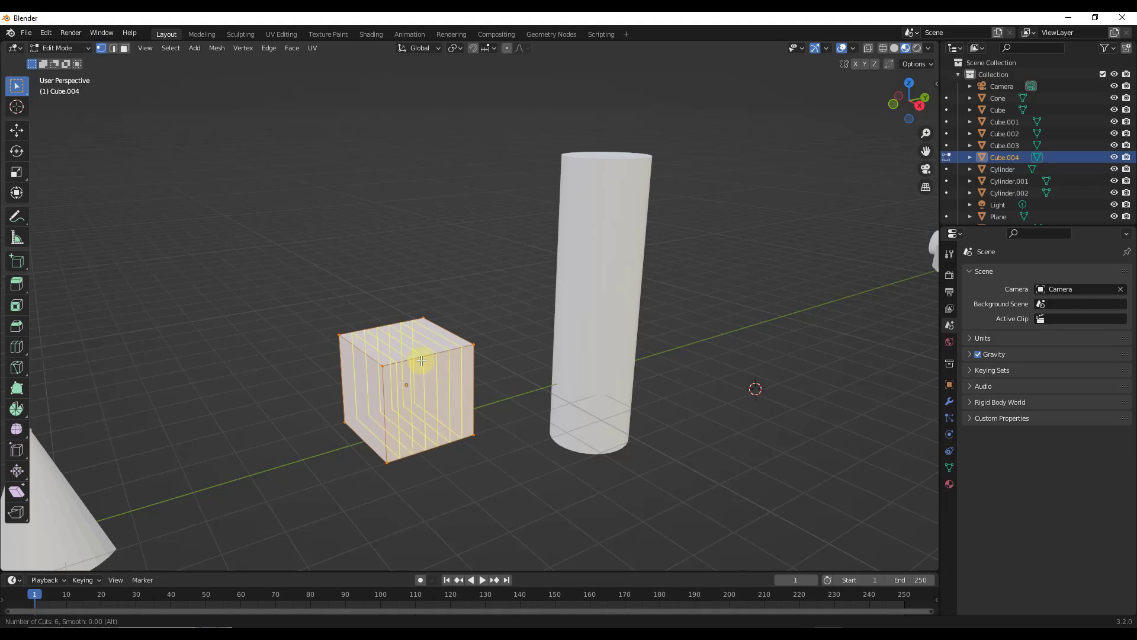
scroll(421, 360, "down", 1)
left_click(422, 361)
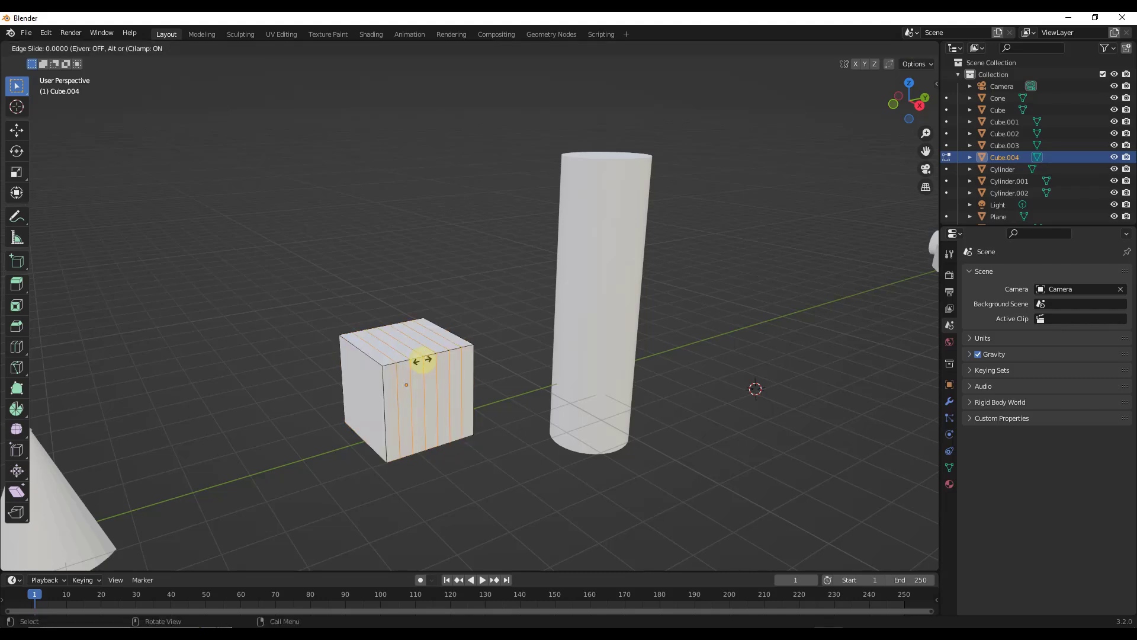
left_click(422, 361)
- Vary the number of loop cuts on the cube, return it to 6, and set the Smoothness to 0.540
scroll(396, 352, "up", 2)
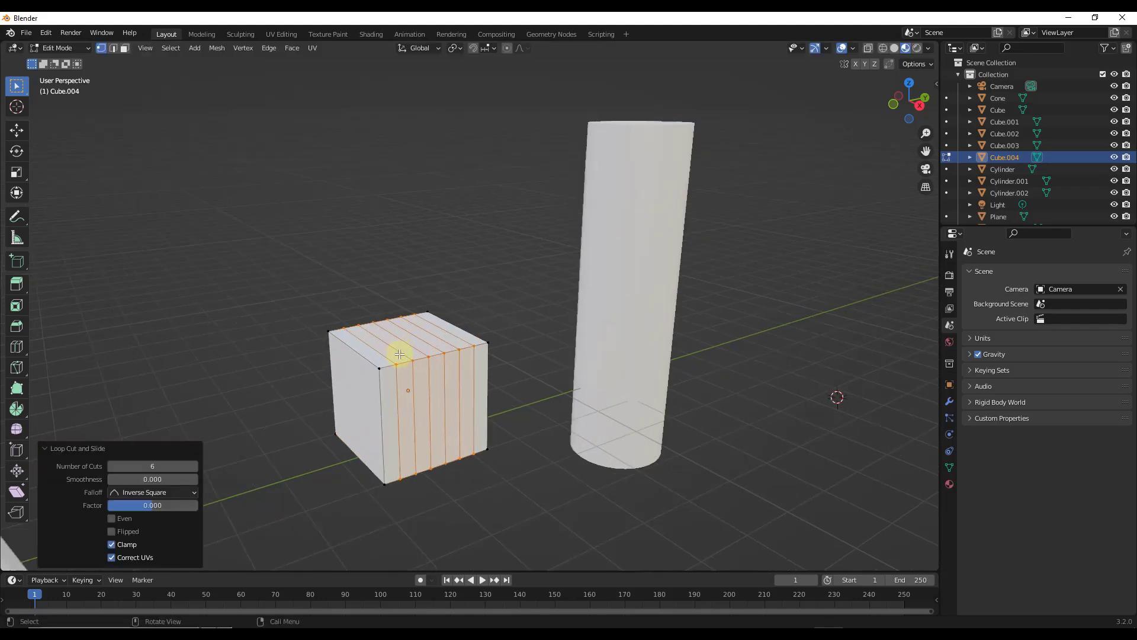
scroll(426, 343, "down", 2)
scroll(444, 362, "up", 2)
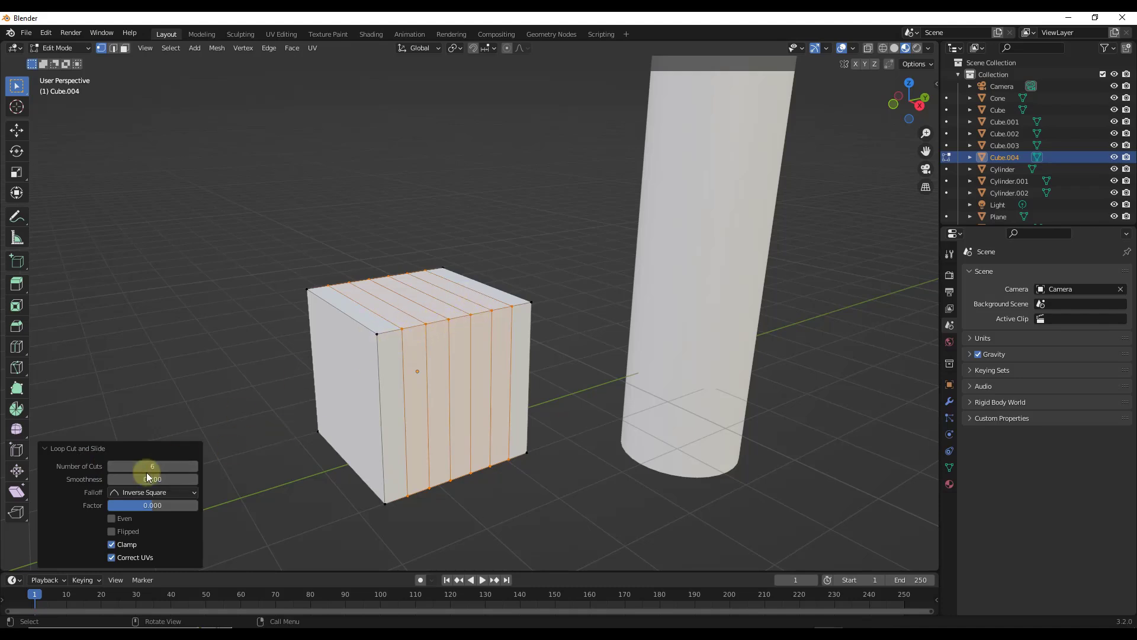
left_click_drag(147, 464, 153, 465)
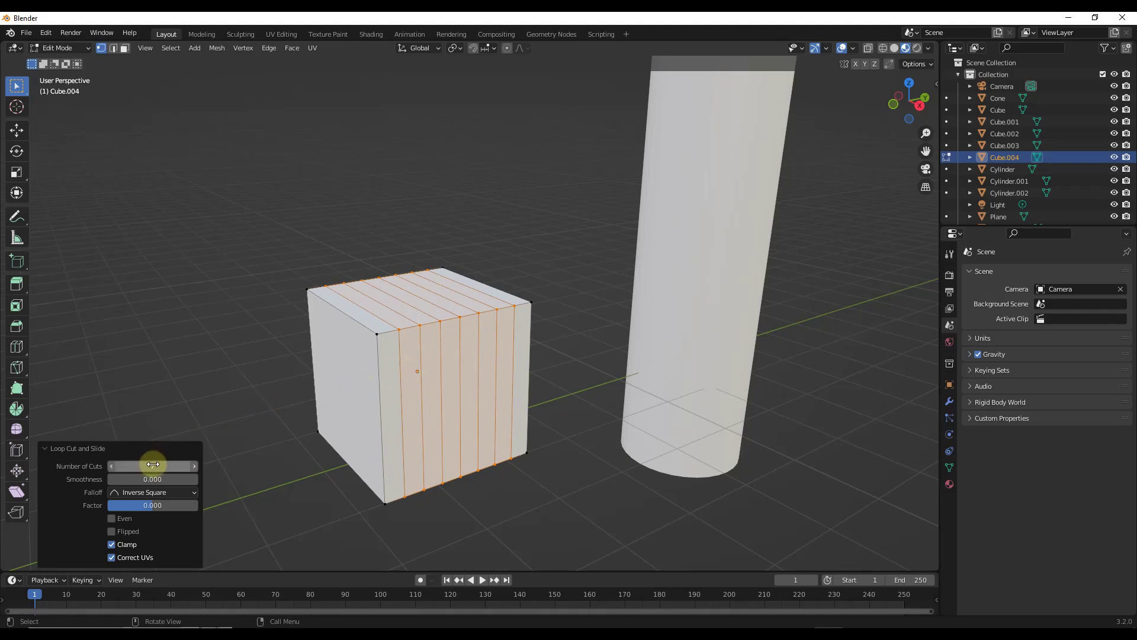
left_click_drag(153, 465, 189, 478)
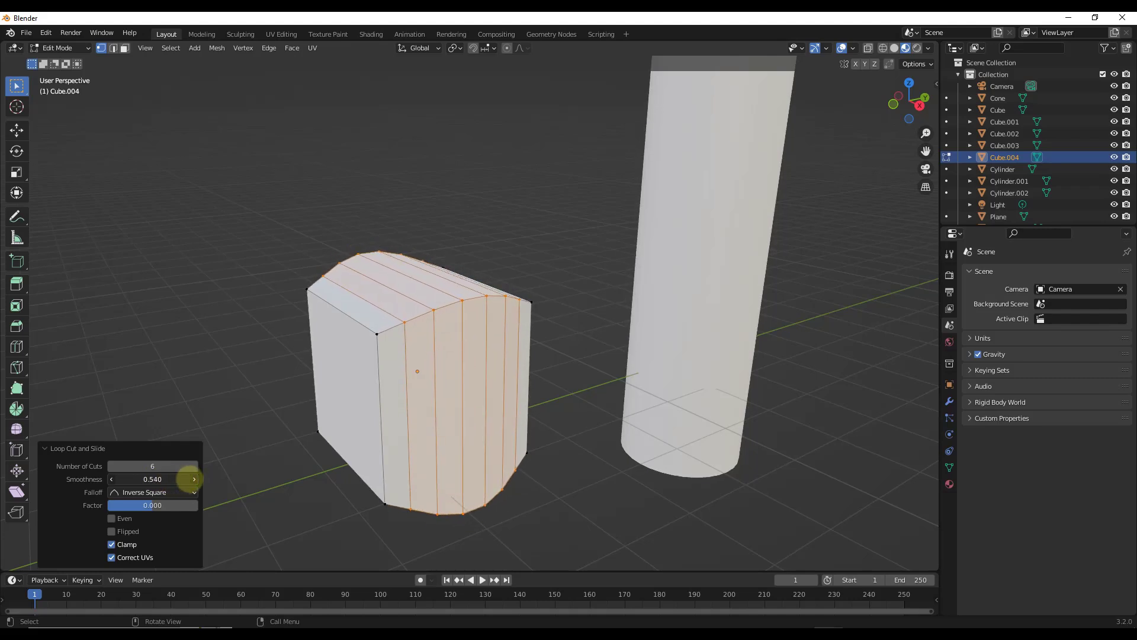
- Try the Smooth, Sphere and Root falloffs on the cube's loop cuts, choose Sharp, and set the Smoothness to -0.740
left_click(155, 492)
left_click(144, 507)
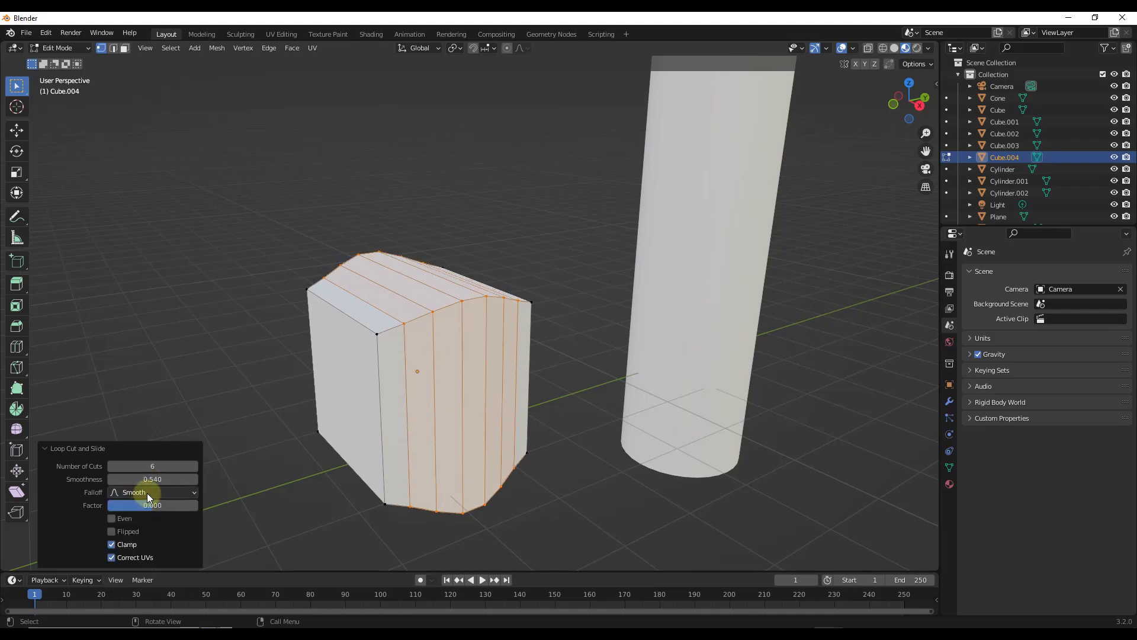
left_click(147, 492)
left_click(139, 520)
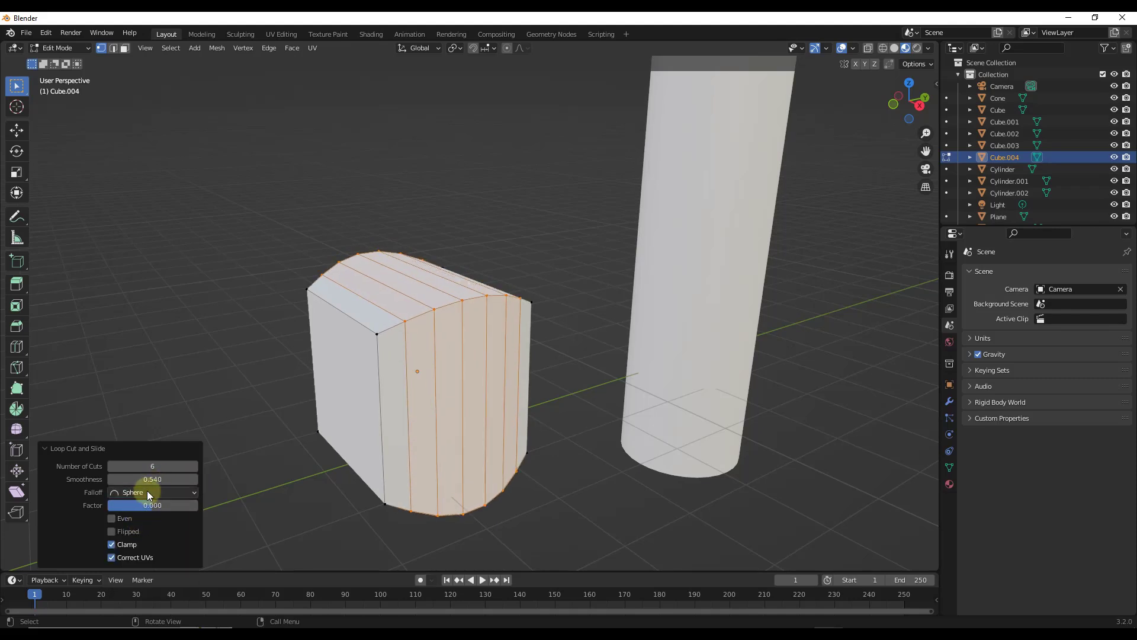
left_click(147, 491)
left_click(138, 531)
left_click(148, 489)
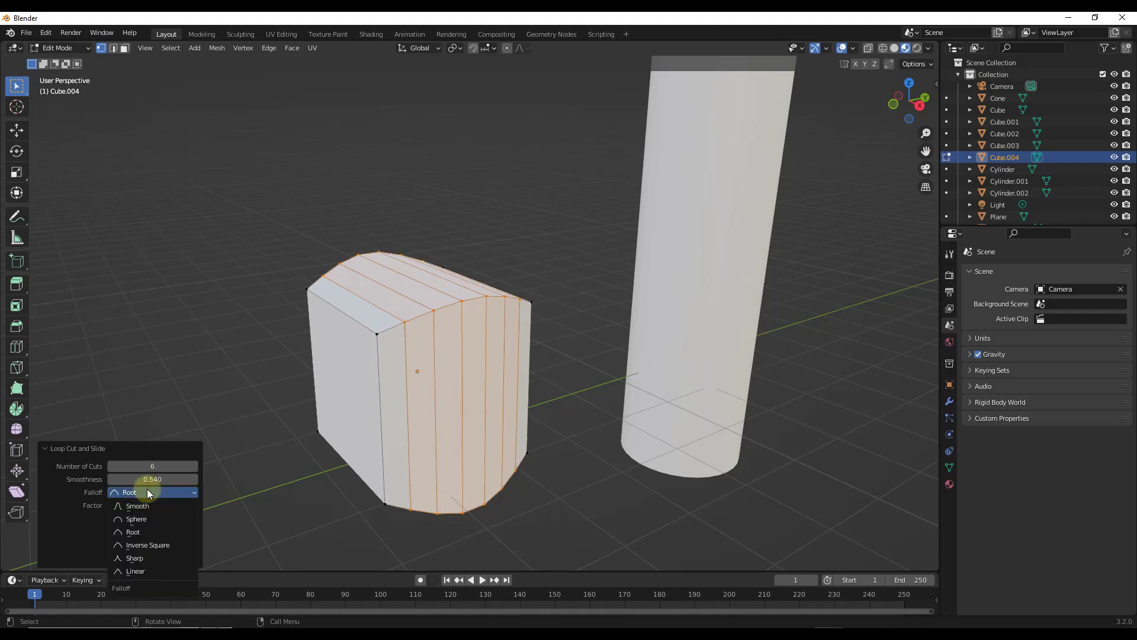
left_click(137, 558)
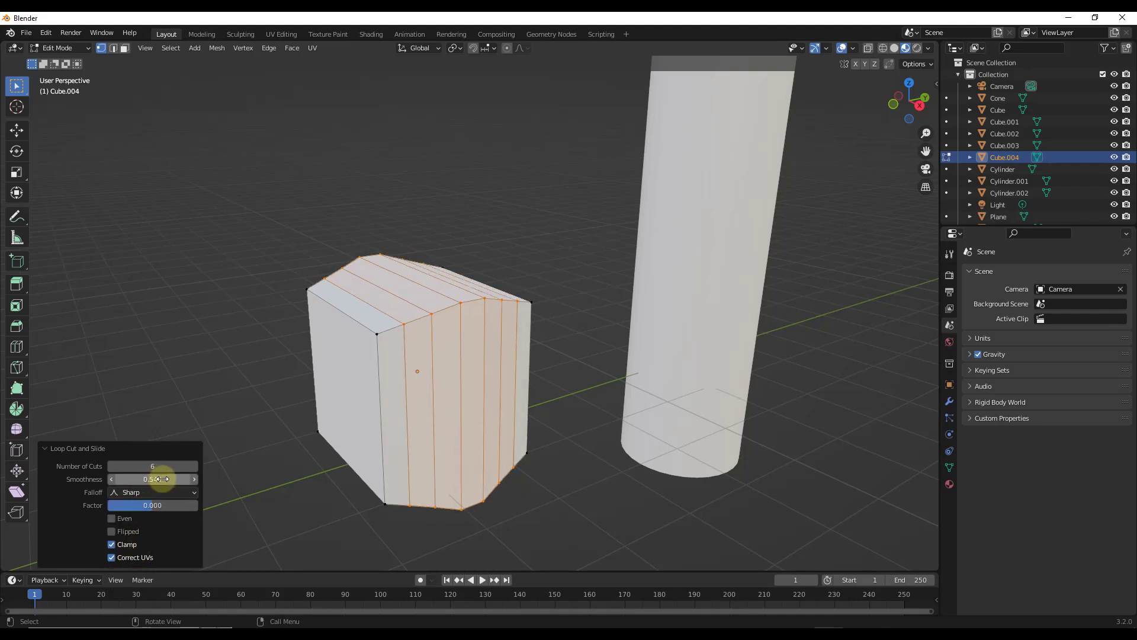
left_click_drag(162, 479, 84, 476)
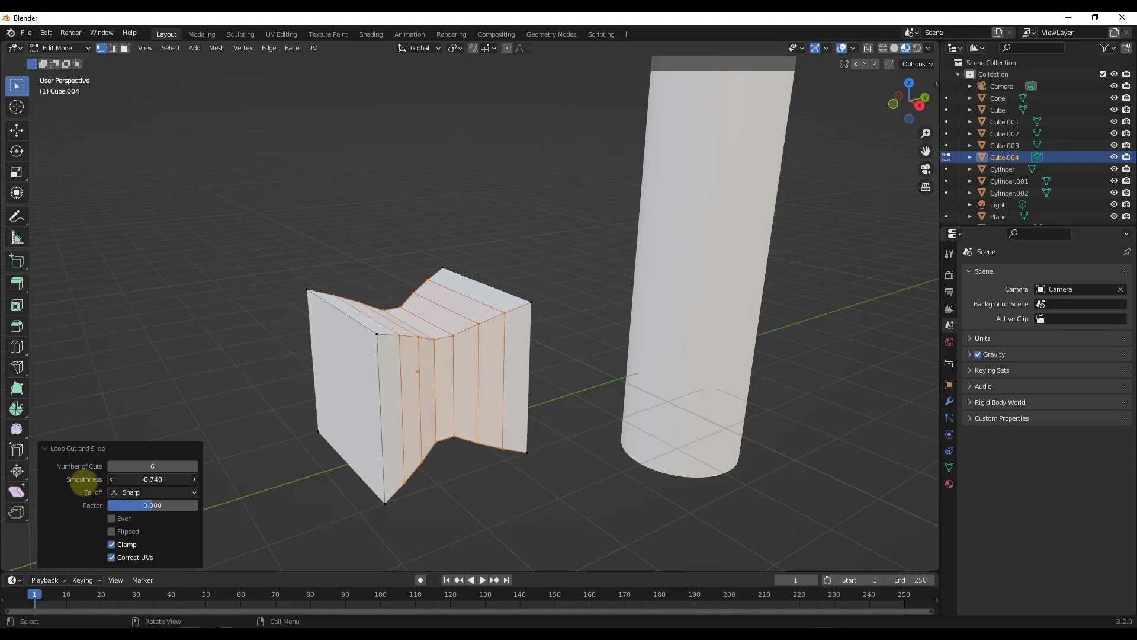
left_click(497, 523)
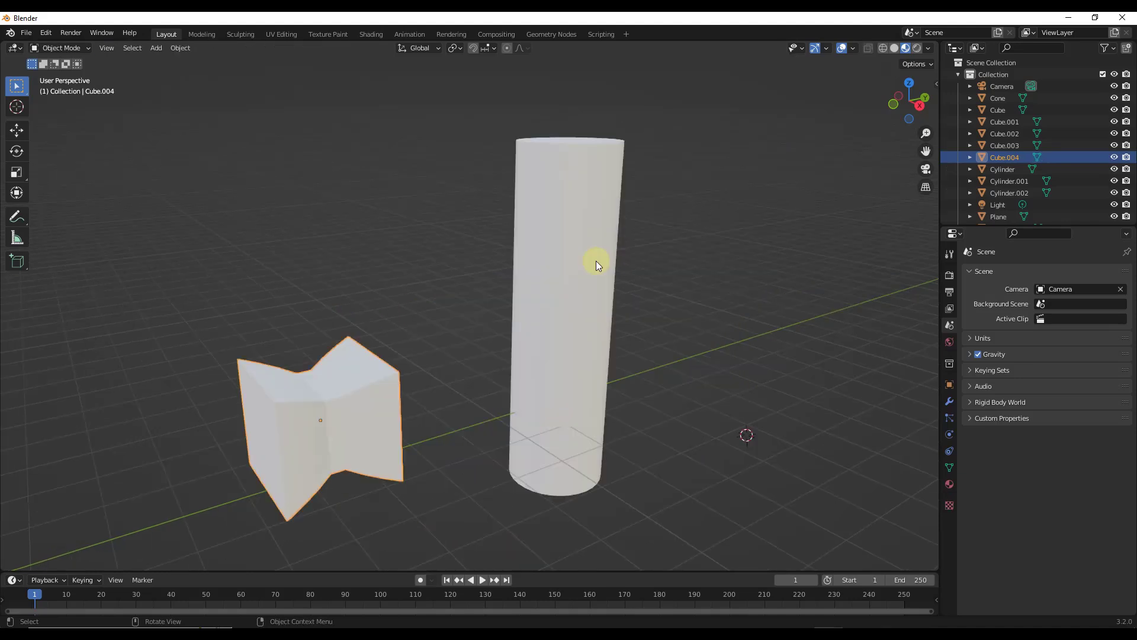
- In Edit Mode on the tall cylinder, add one loop cut slid up by factor -0.620 and another slid down by factor 0.580
left_click(595, 264)
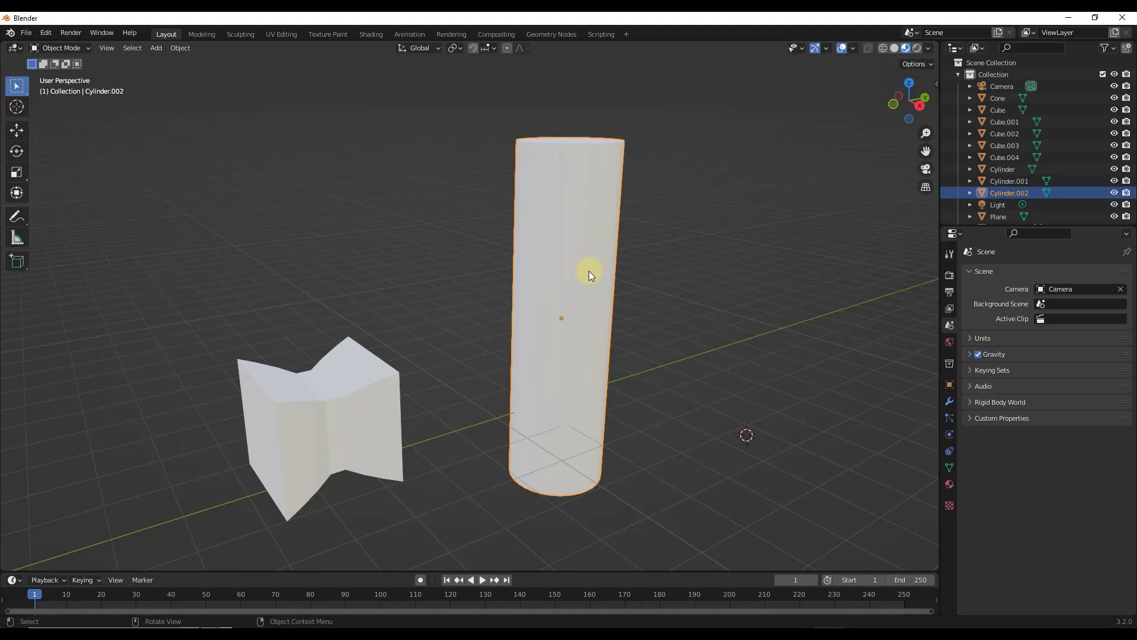
key("Tab")
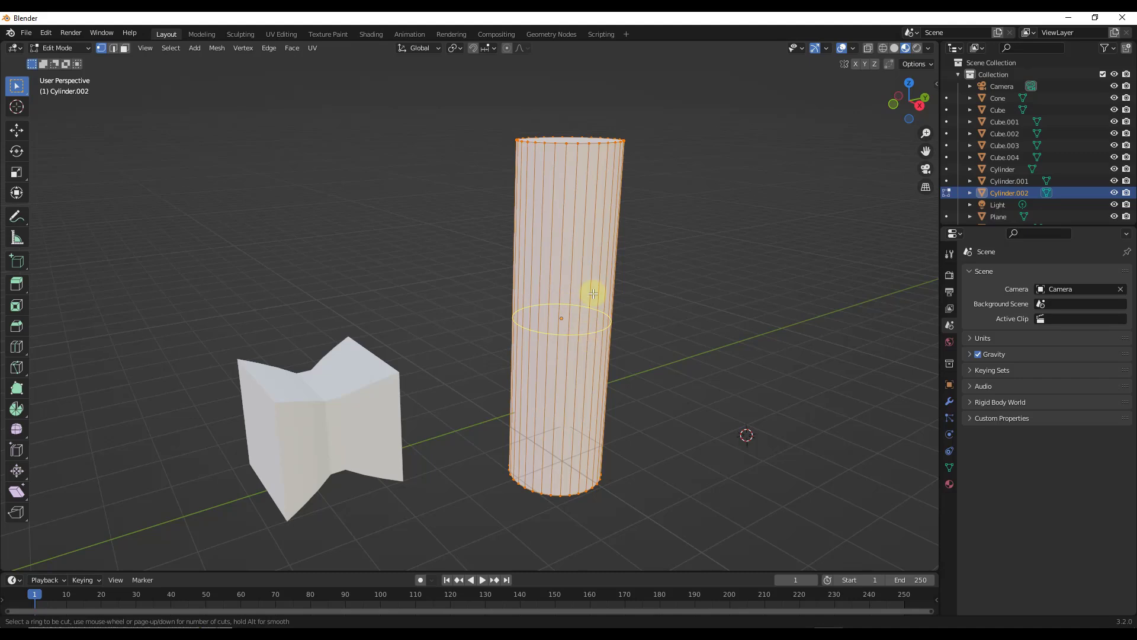
left_click(573, 335)
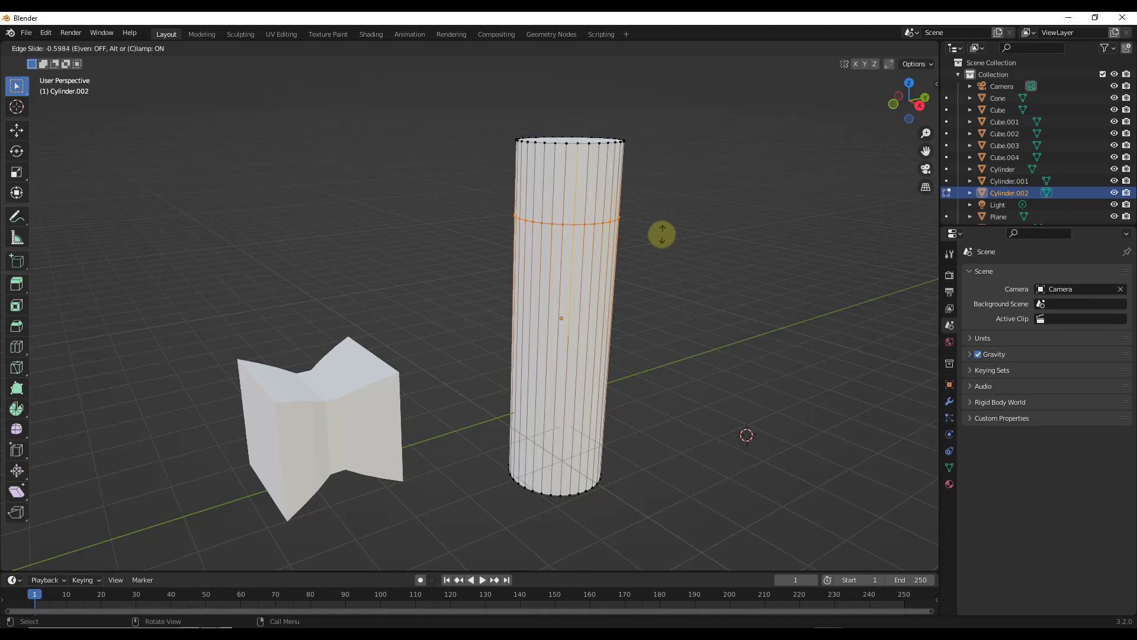
left_click(655, 229)
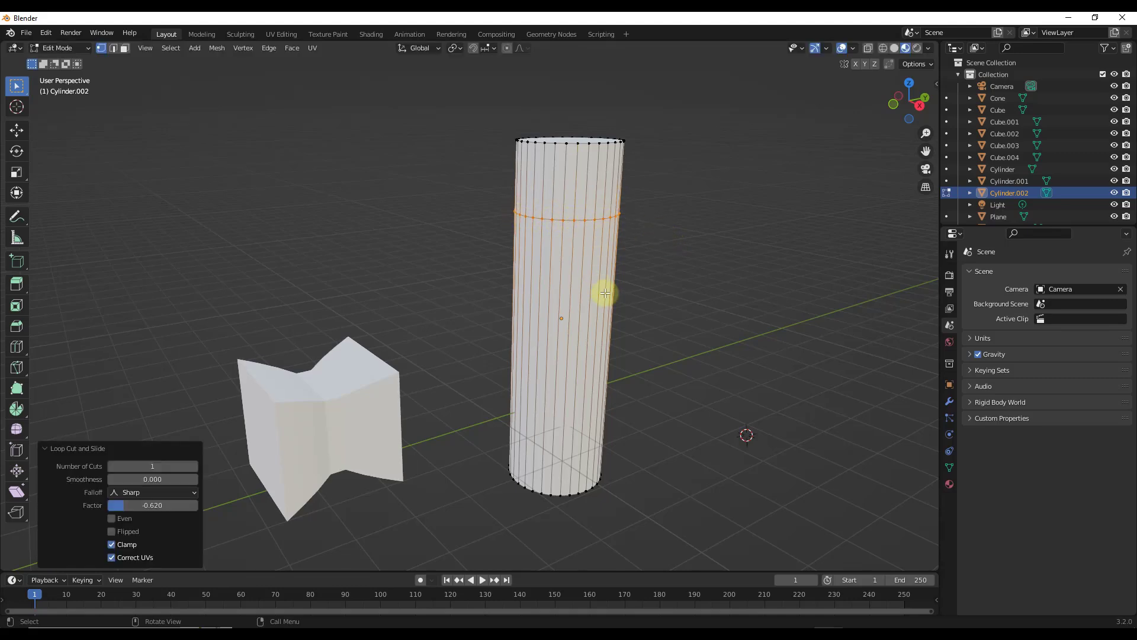
key("ctrl+r")
left_click(585, 297)
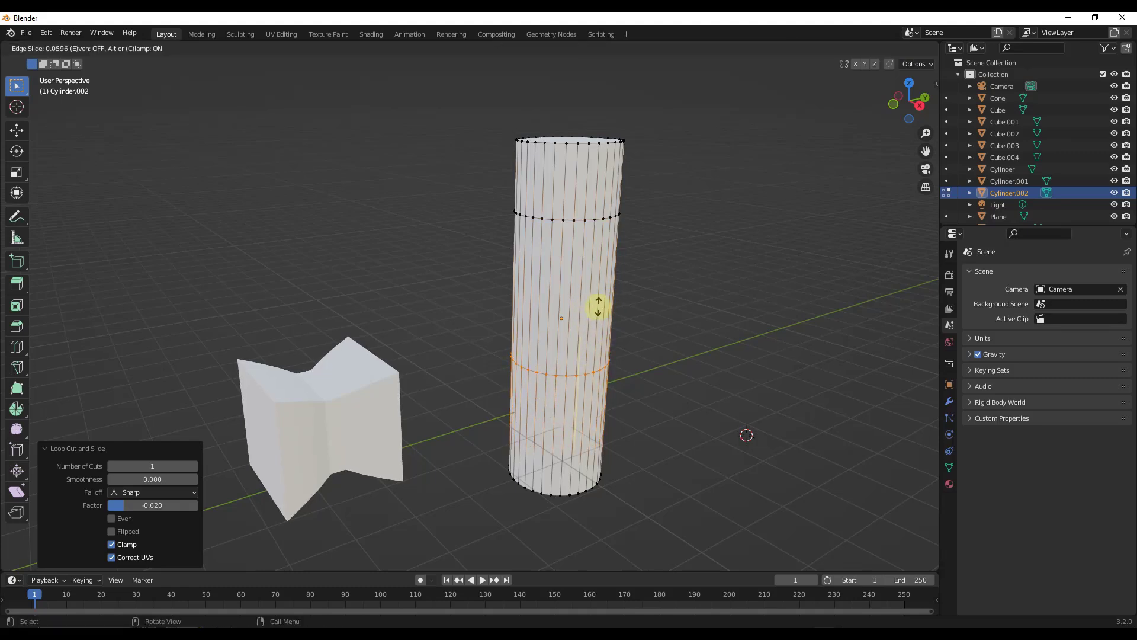
left_click(599, 375)
- Add four loop cuts between the cylinder's two rings, slid by factor 0.170, and clear the selection
key("ctrl+r")
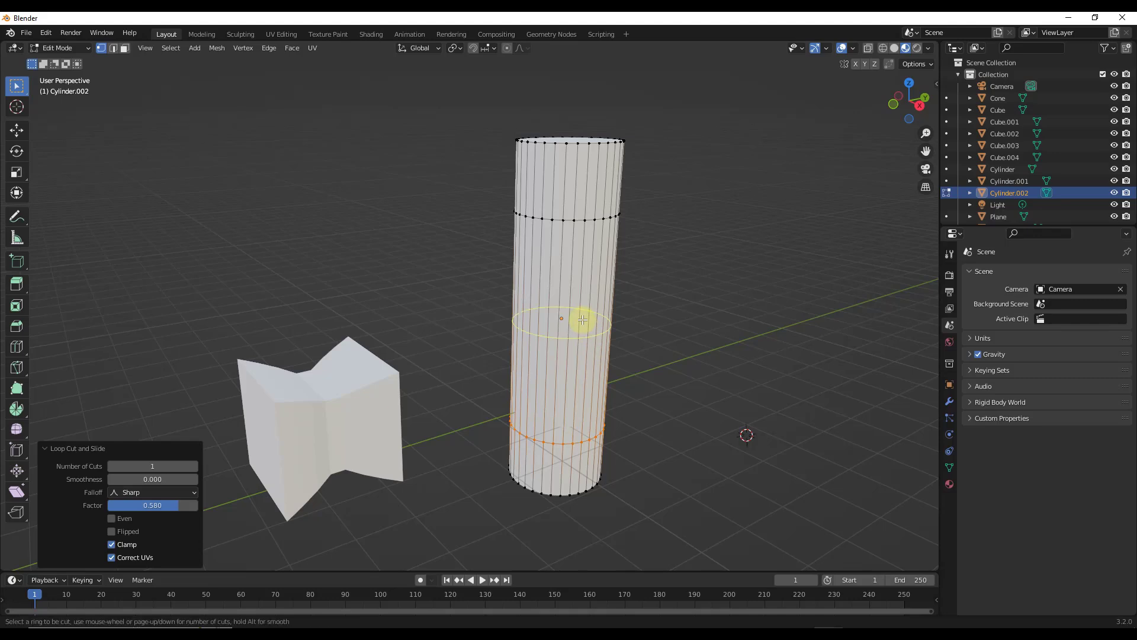
scroll(583, 319, "up", 3)
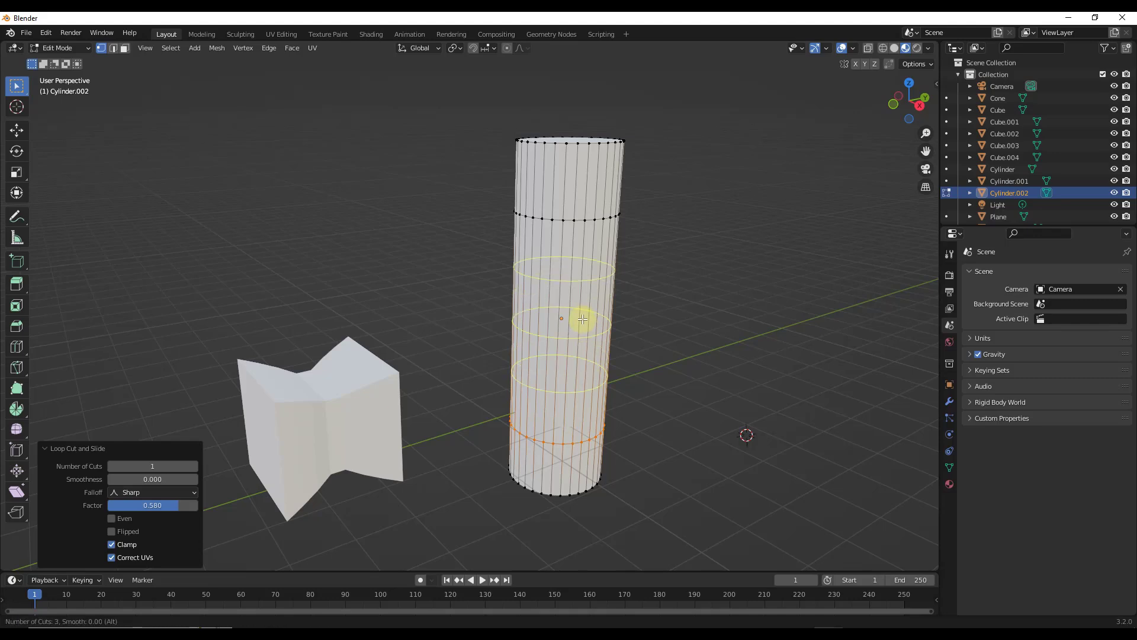
left_click(583, 320)
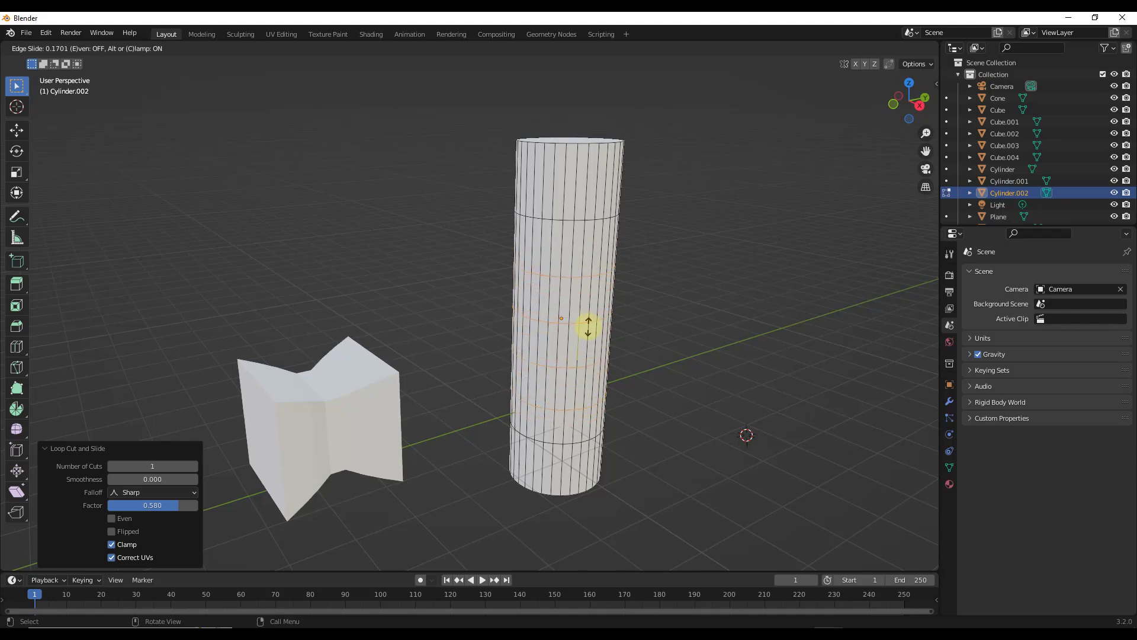
left_click(588, 326)
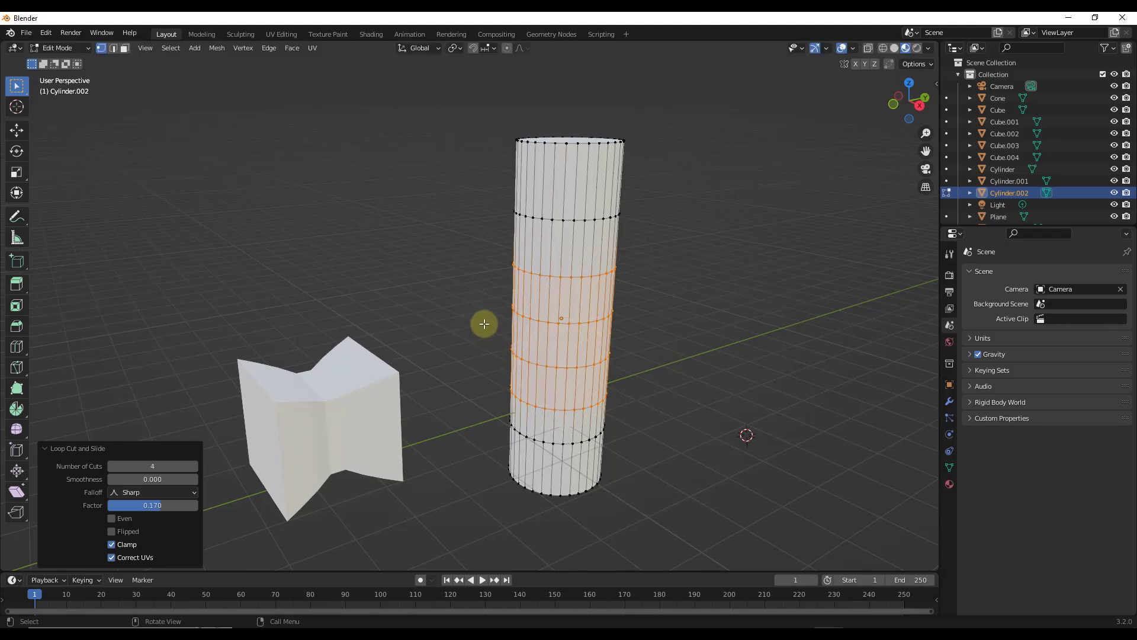
middle_click_drag(483, 323, 563, 253)
left_click(553, 246)
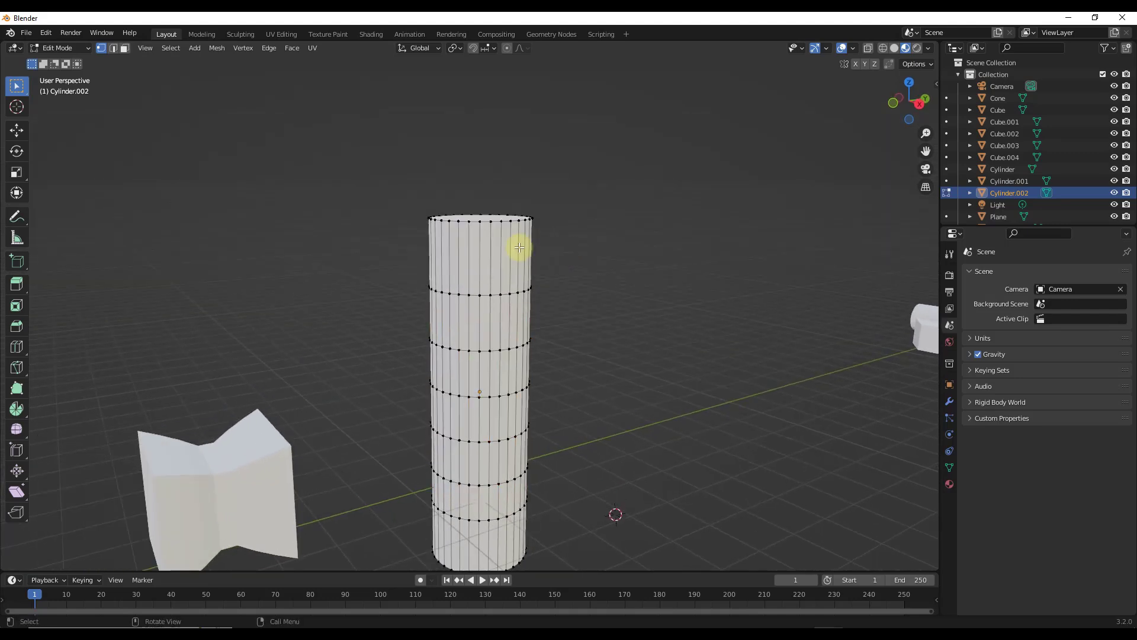
- Add a loop cut in the cylinder's uppermost section and slide it fully onto the top rim, factor -1.000
scroll(520, 248, "up", 1)
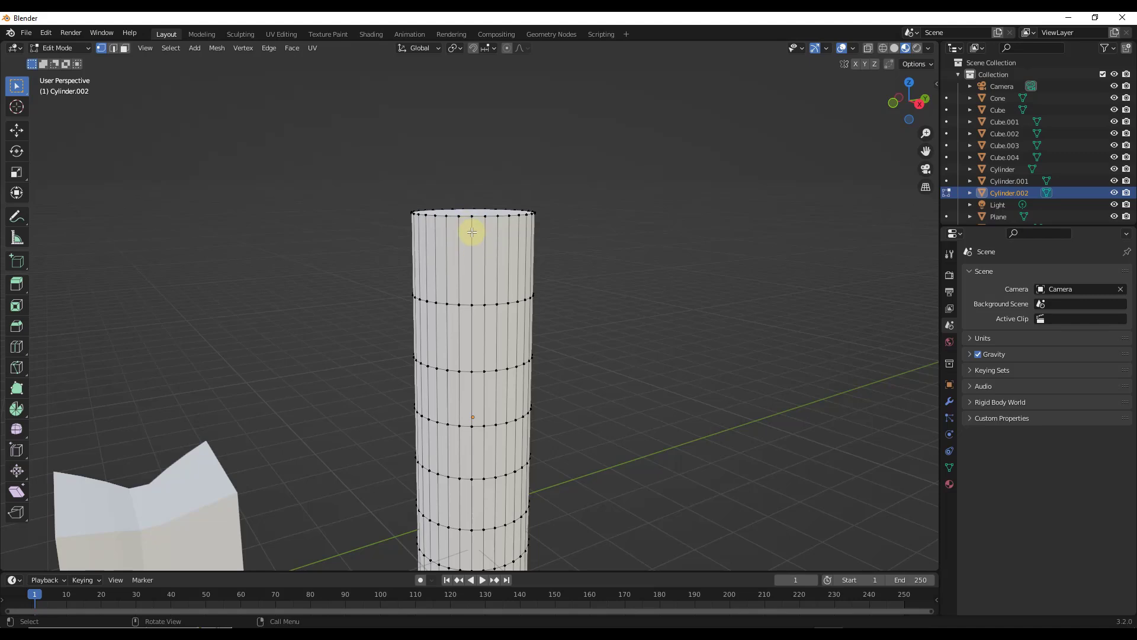
key("ctrl+r")
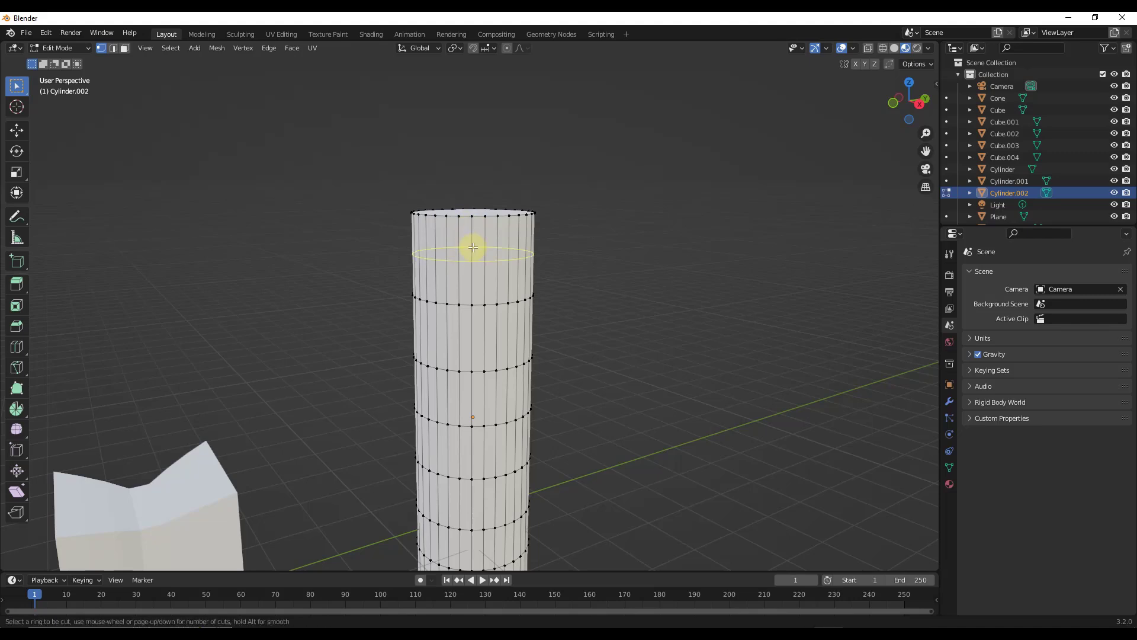
left_click(495, 253)
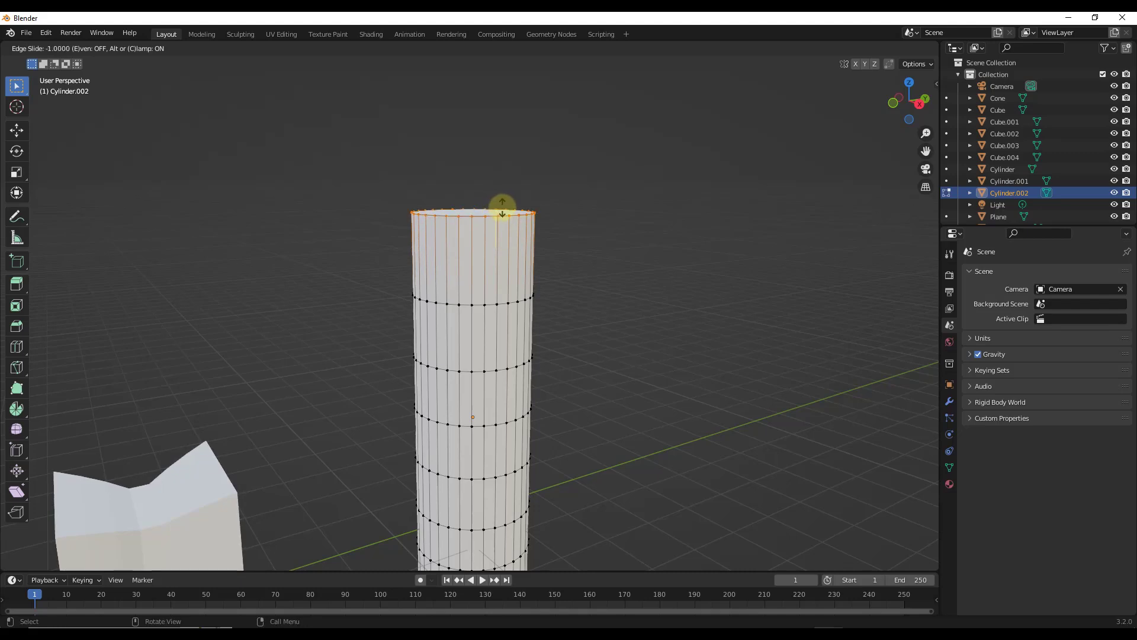
left_click(502, 207)
- Move the new loop on the cylinder's top rim by -0.25 m along the global Z axis
scroll(495, 212, "up", 5)
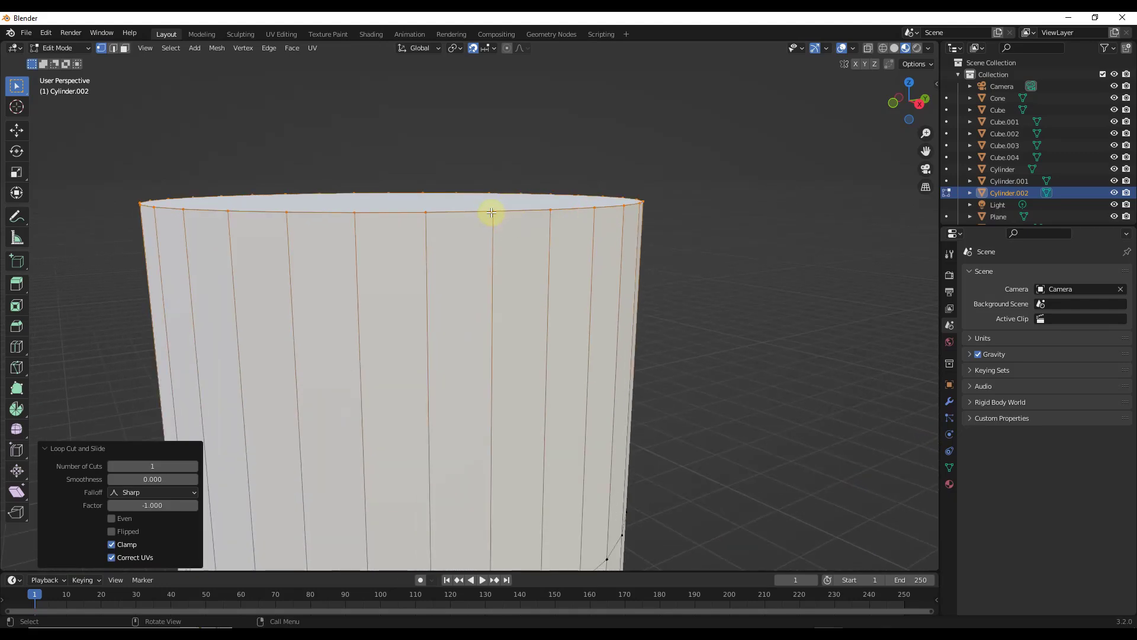
key("g")
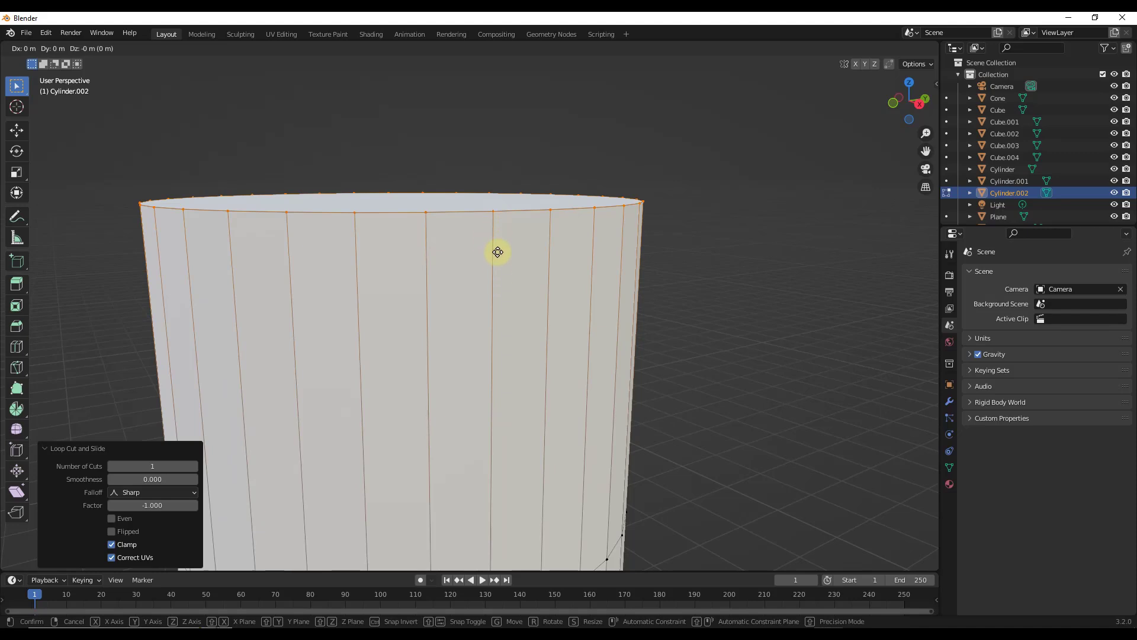
key("z")
scroll(498, 249, "down", 5)
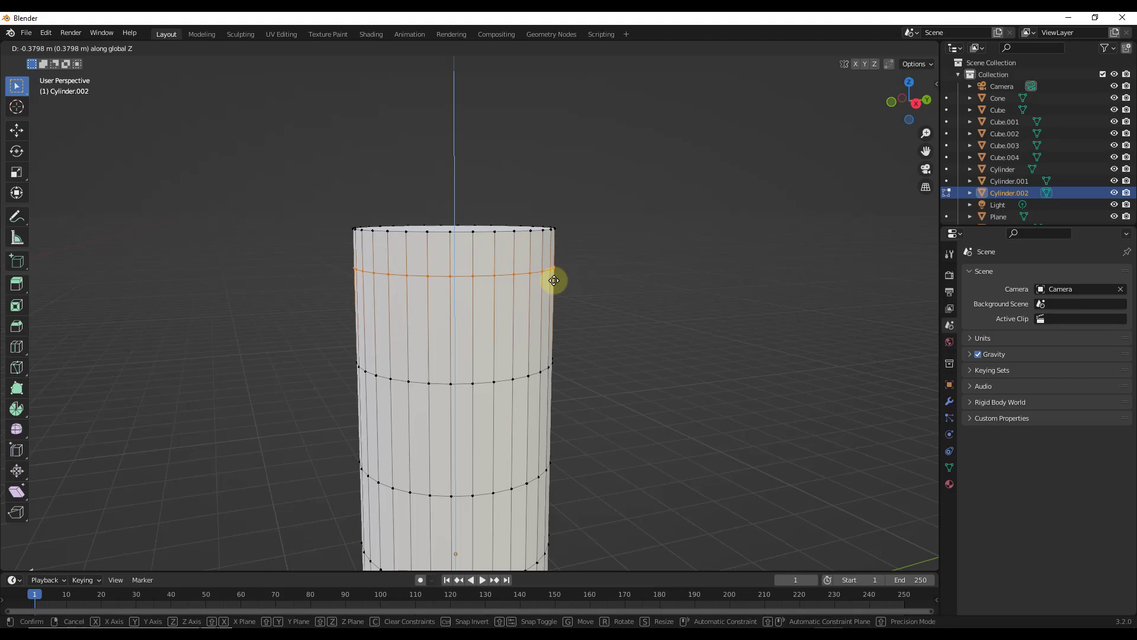
type("-.25")
key("Return")
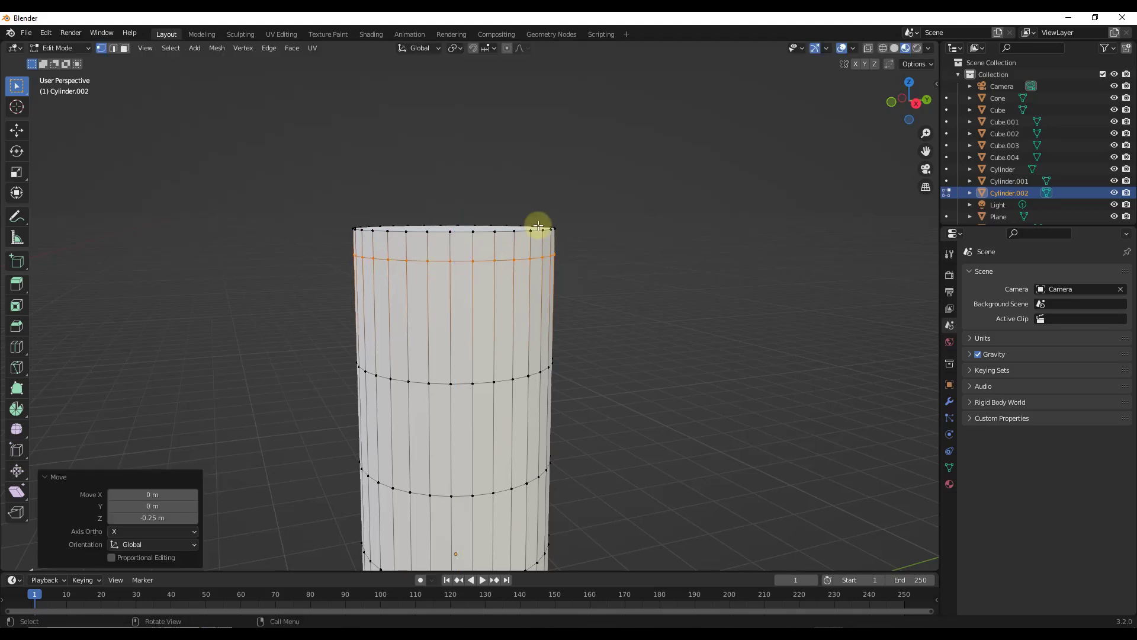
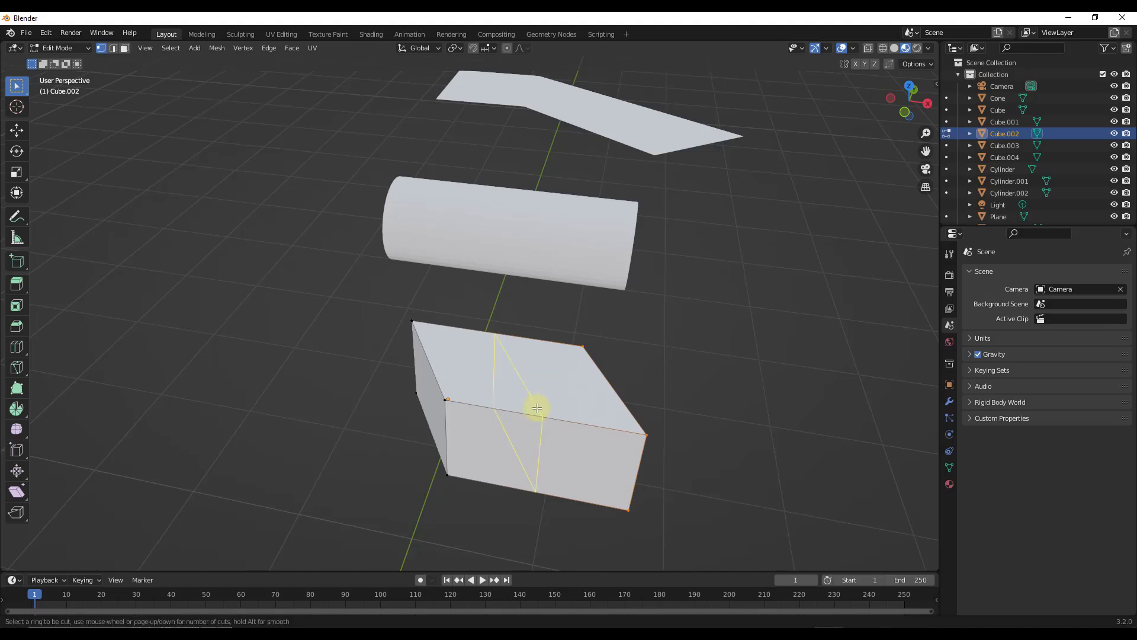
- Add four evenly spaced loop cuts across the length of the slanted box, keeping the slide factor at 0.000
scroll(537, 408, "up", 1)
scroll(537, 408, "up", 2)
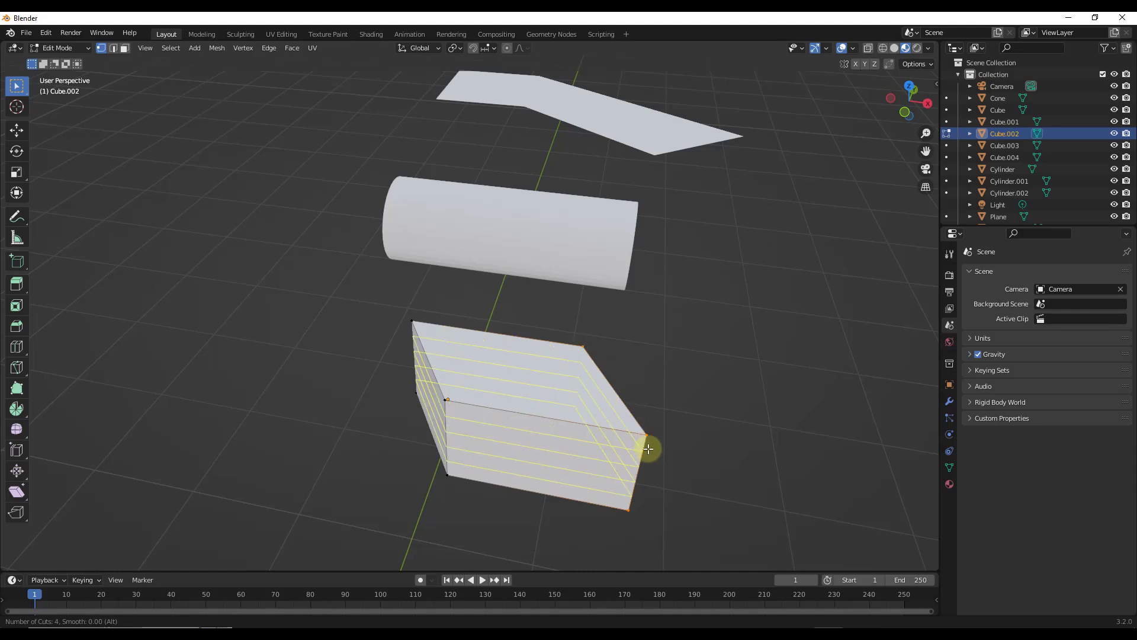
left_click(589, 420)
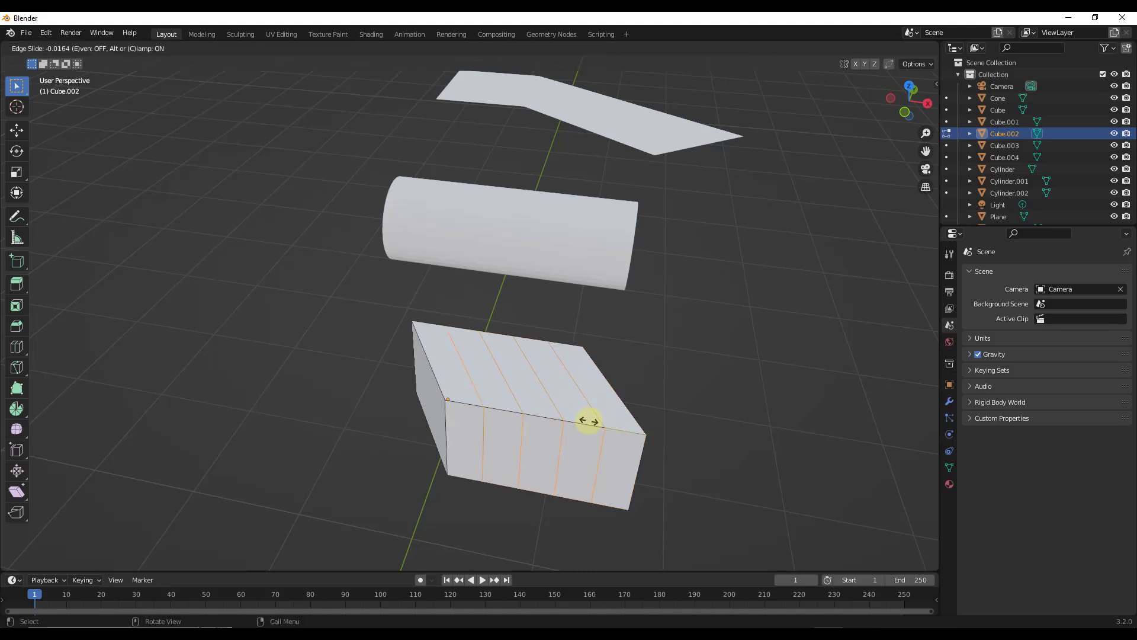
right_click(588, 420)
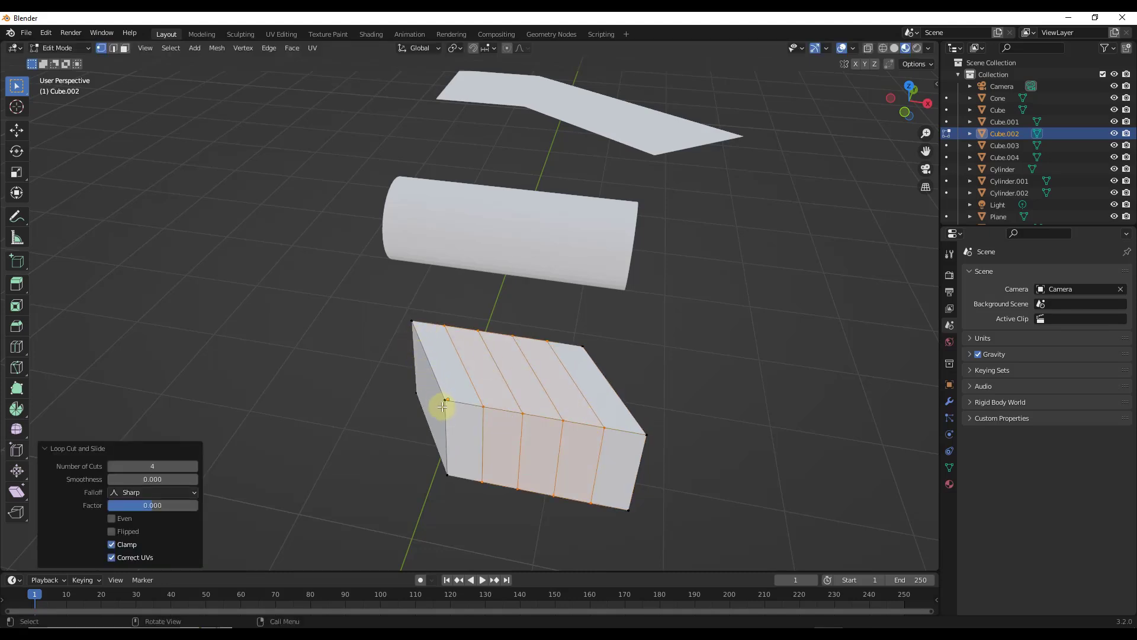
- Leave Edit Mode on the slanted box, check the lying cylinder's existing rings in wireframe, and open the cylinder in Edit Mode
middle_click_drag(406, 407, 255, 353)
left_click(310, 349)
key("Tab")
left_click(495, 337)
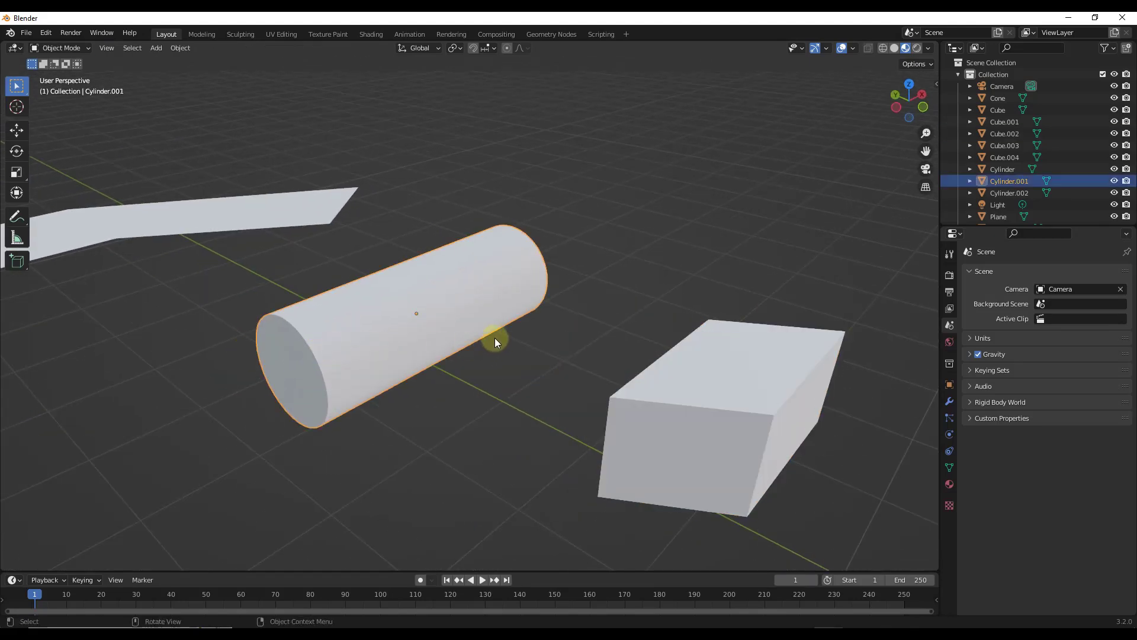
mouse_move(496, 337)
middle_mouse_down()
mouse_move(439, 335)
mouse_move(427, 304)
mouse_move(491, 289)
mouse_move(589, 287)
mouse_move(612, 300)
mouse_move(447, 307)
mouse_move(350, 297)
middle_mouse_up()
key("shift+z")
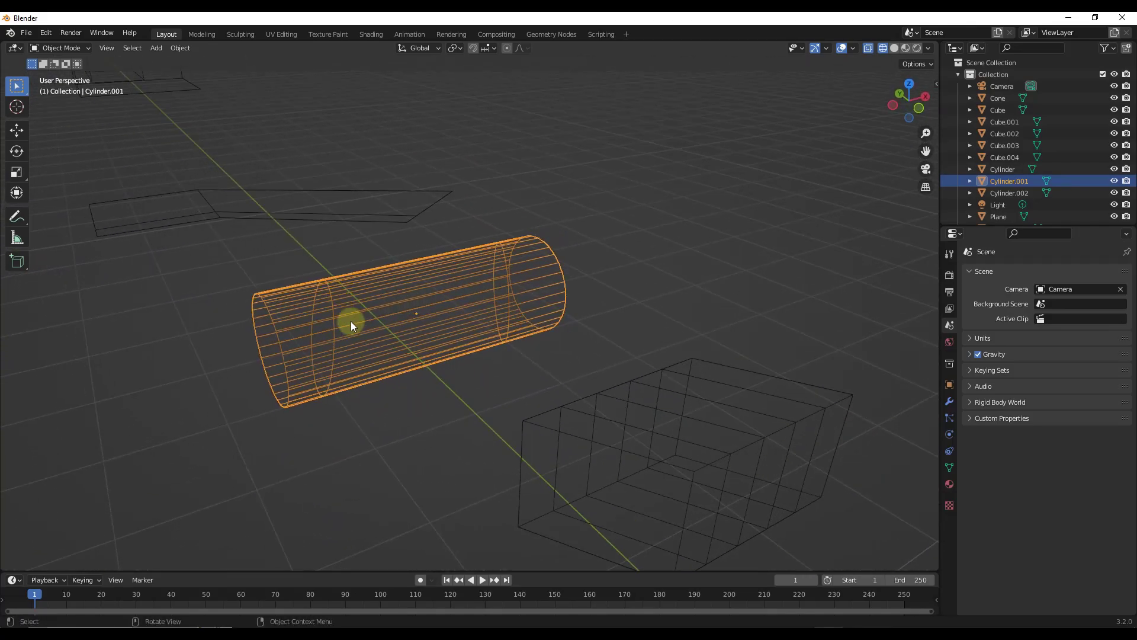
key("Tab")
key("shift+z")
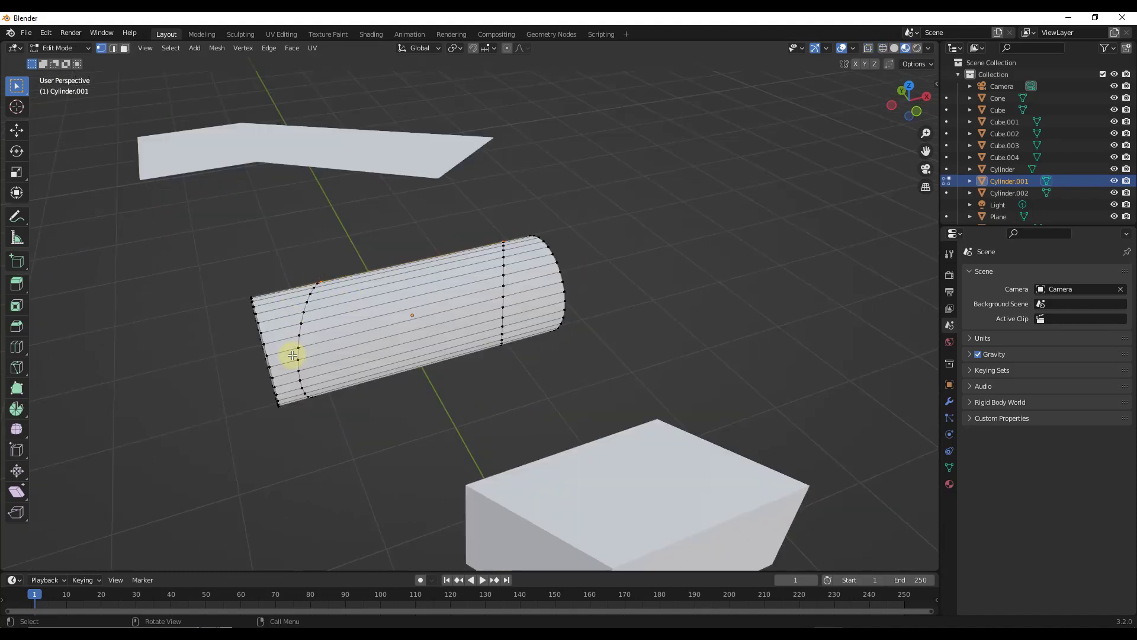
- Try a single loop cut midway between the lying cylinder's two rings, at factor 0.000
middle_click_drag(329, 297, 413, 307)
key("ctrl+r")
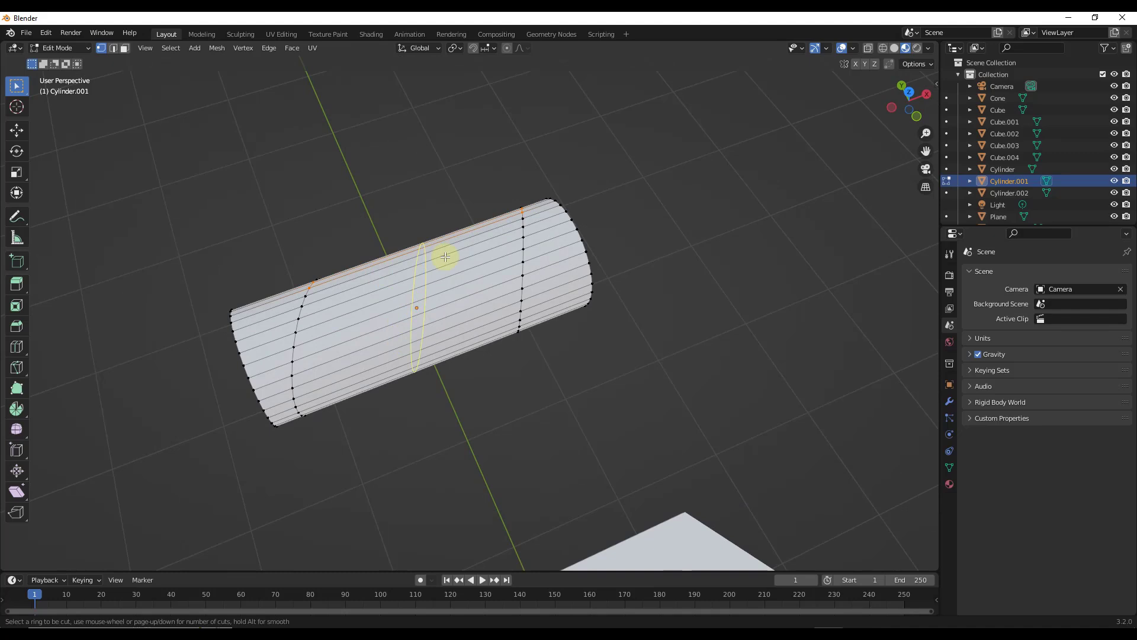
left_click(379, 280)
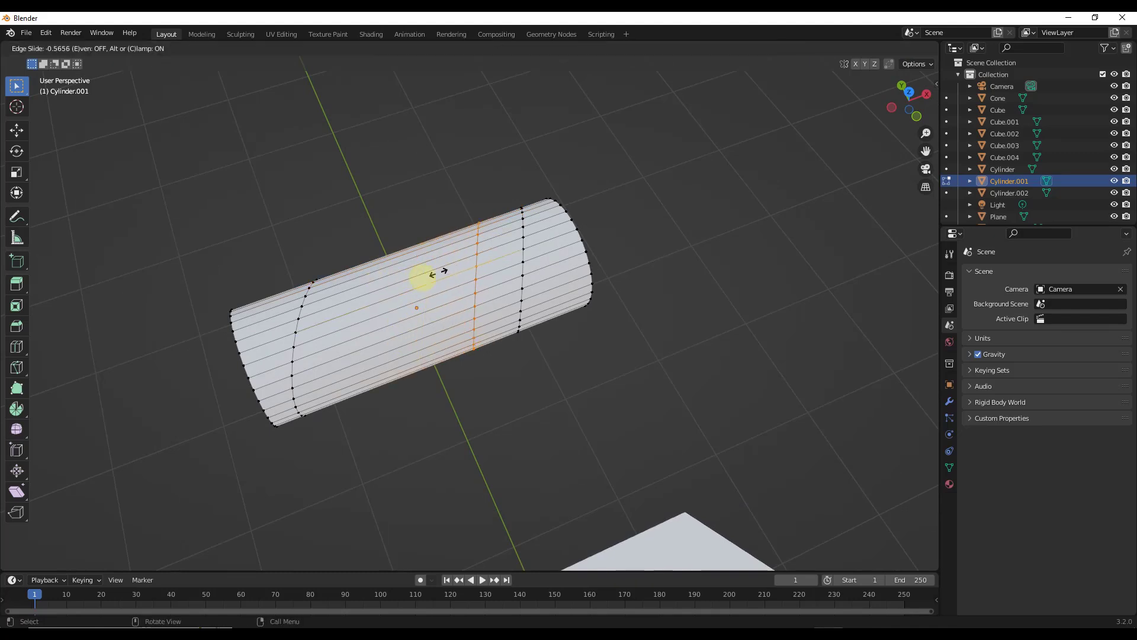
left_click(387, 315)
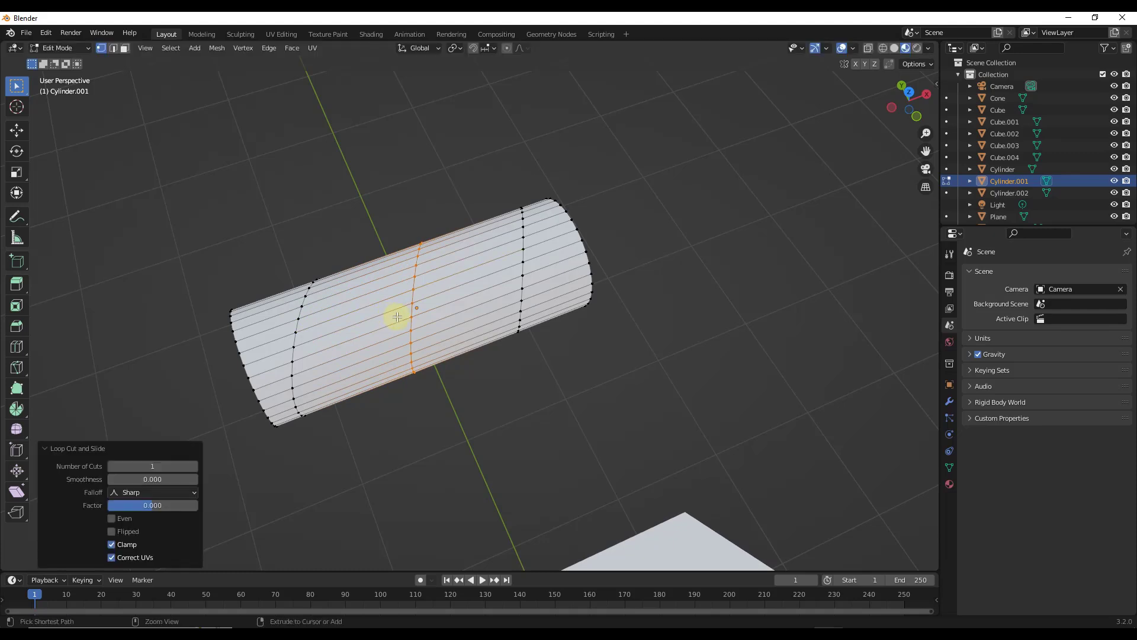
- Add nine evenly spaced loop cuts between the lying cylinder's two rings, at factor 0.000
key("ctrl+r")
scroll(429, 272, "up", 8)
left_click(429, 274)
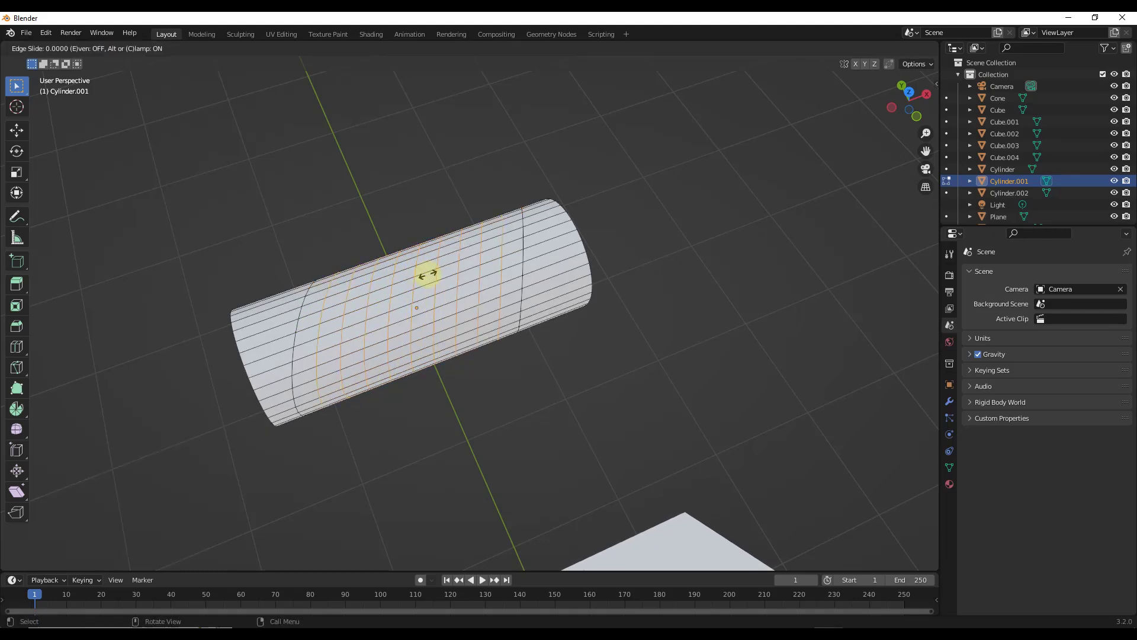
left_click(428, 274)
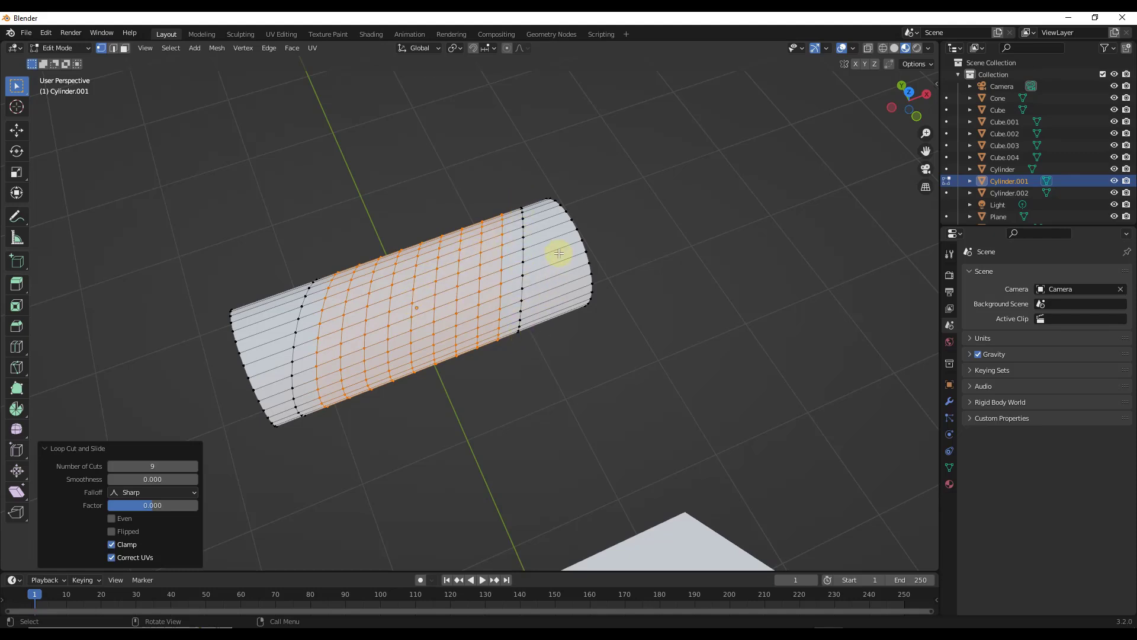
- Add one loop cut in the lying cylinder's end section beyond the ring, slid by factor 0.103
scroll(553, 243, "up", 5)
left_click(491, 305, "alt")
key("g")
key("g")
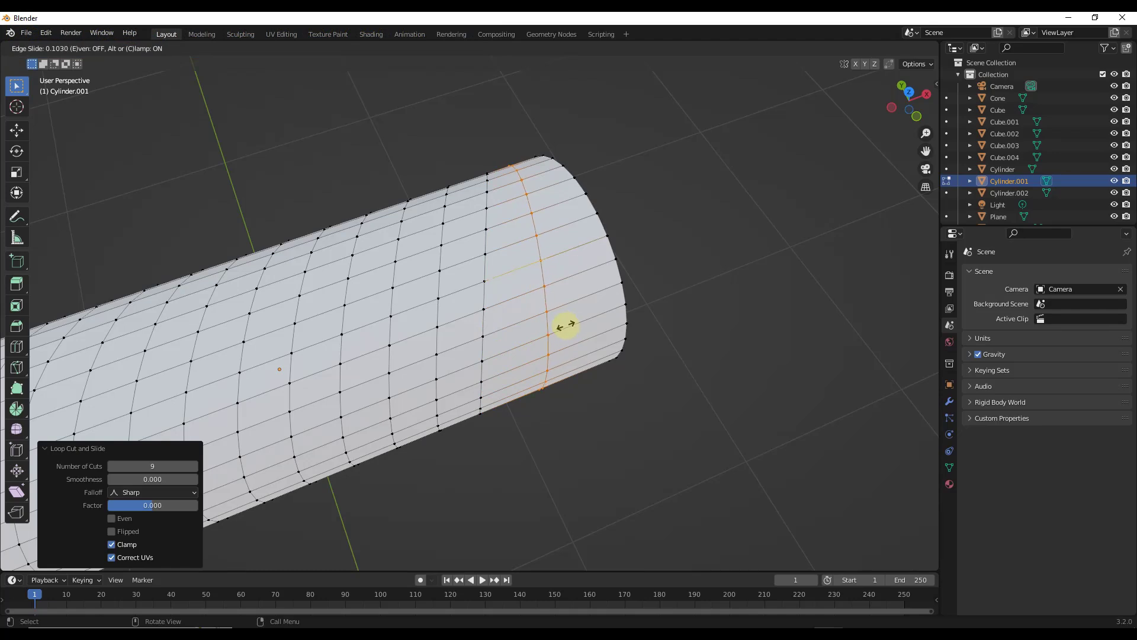
left_click(566, 324)
- Switch to the bent plane in Edit Mode and start a single loop cut across its longer section
scroll(575, 317, "down", 8)
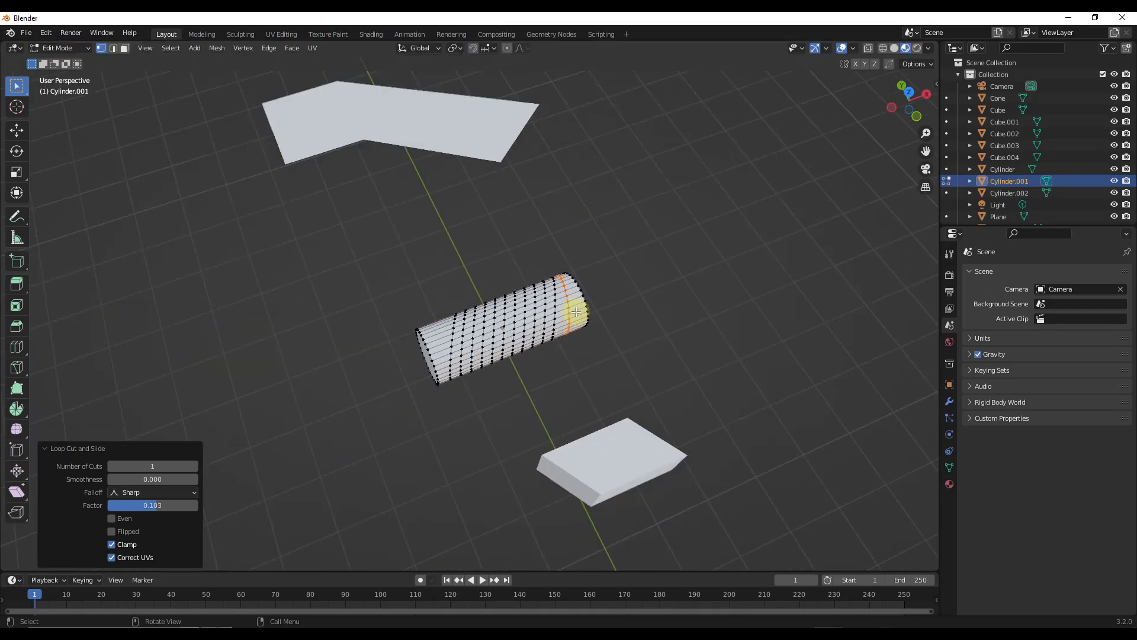
key("Tab")
left_click(434, 185)
scroll(453, 168, "up", 6)
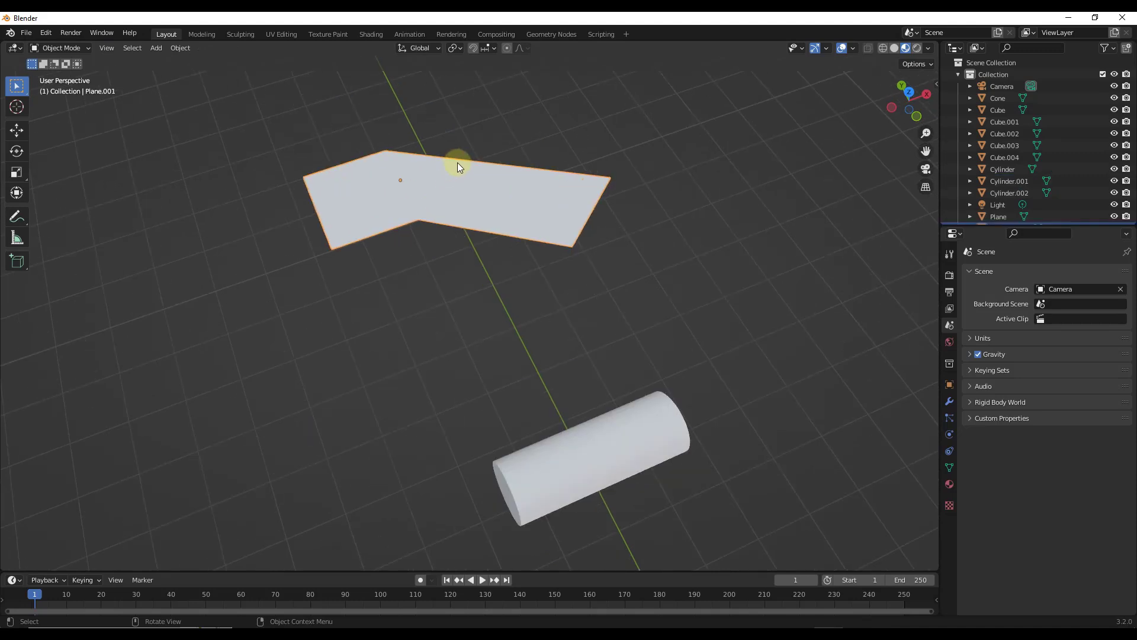
key("Tab")
key("ctrl+r")
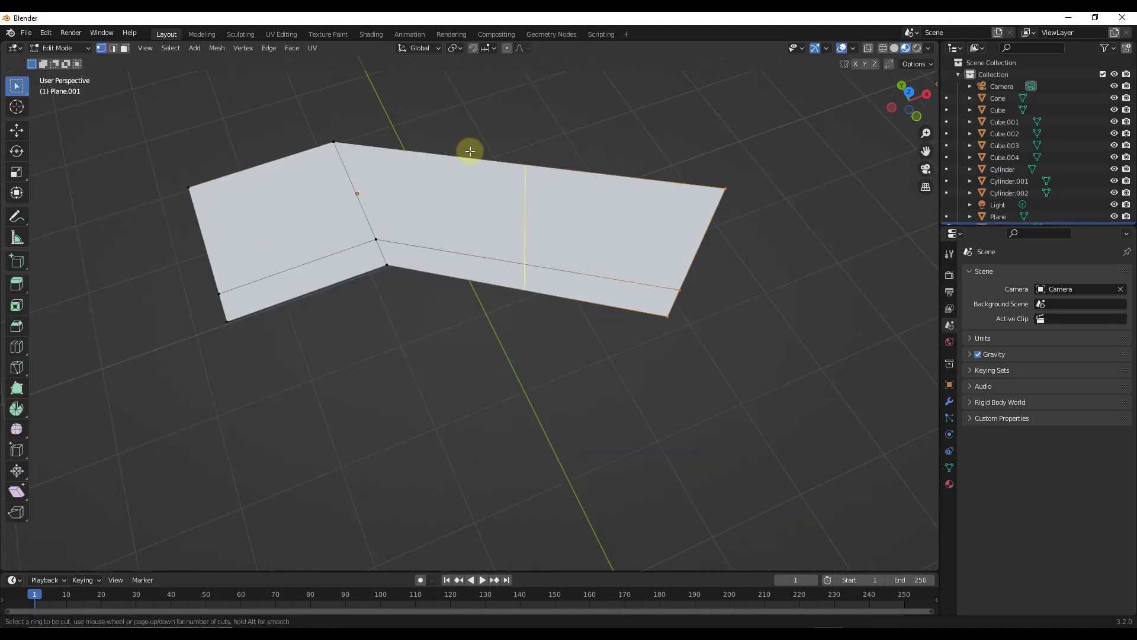
left_click(514, 173)
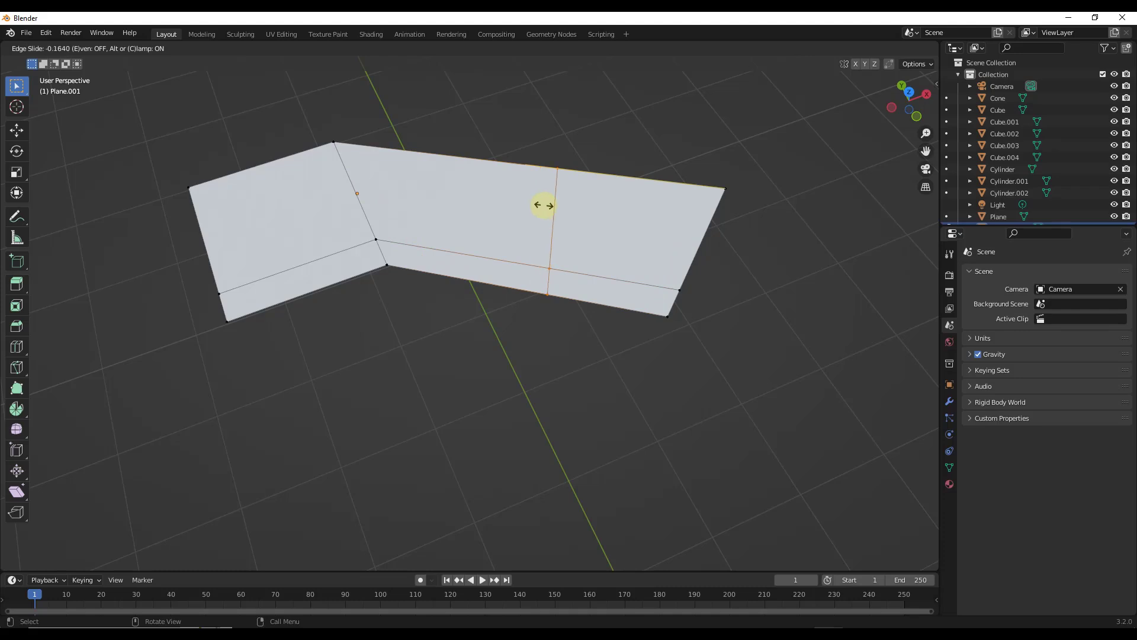
- Slide the plane's loop cut with Flipped on, comparing Even on and off, and place it with Even on
key("e")
key("f")
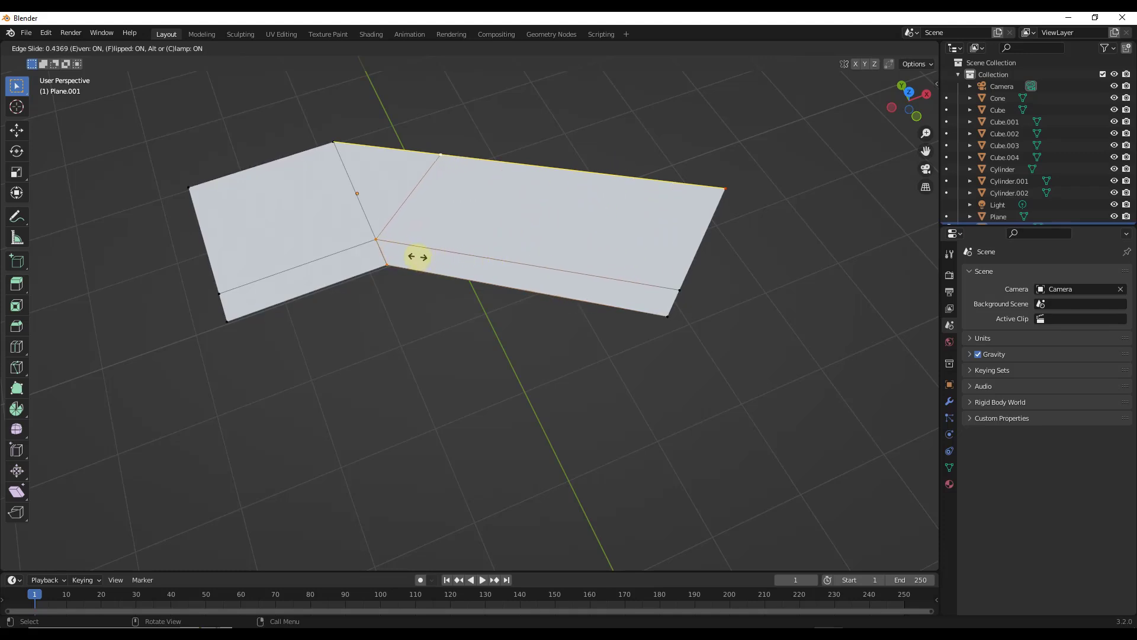
key("e")
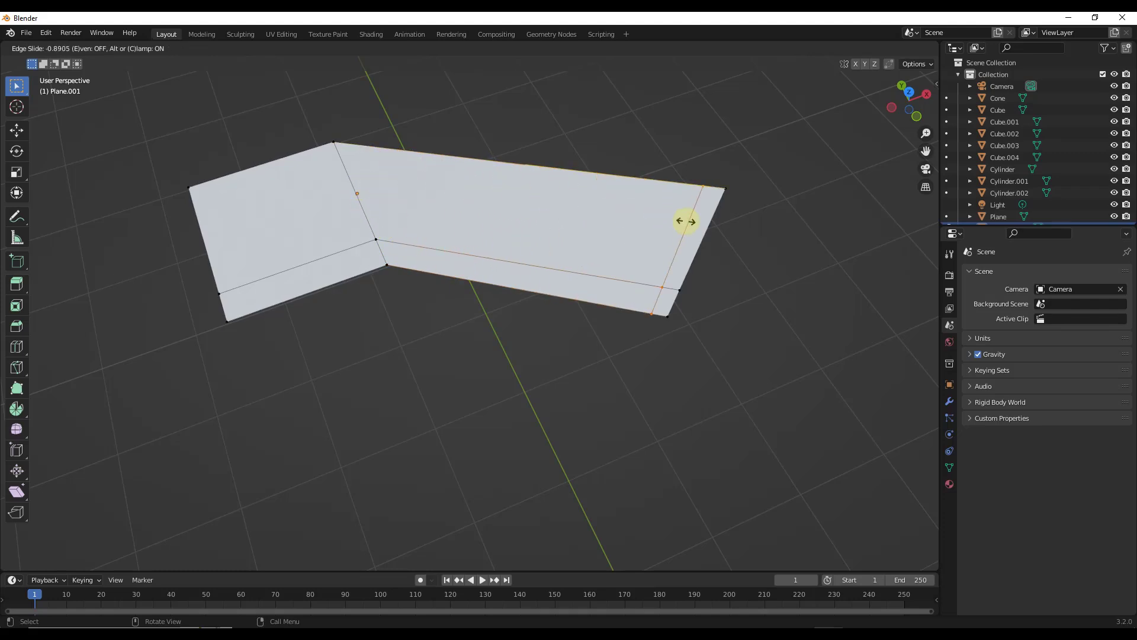
key("e")
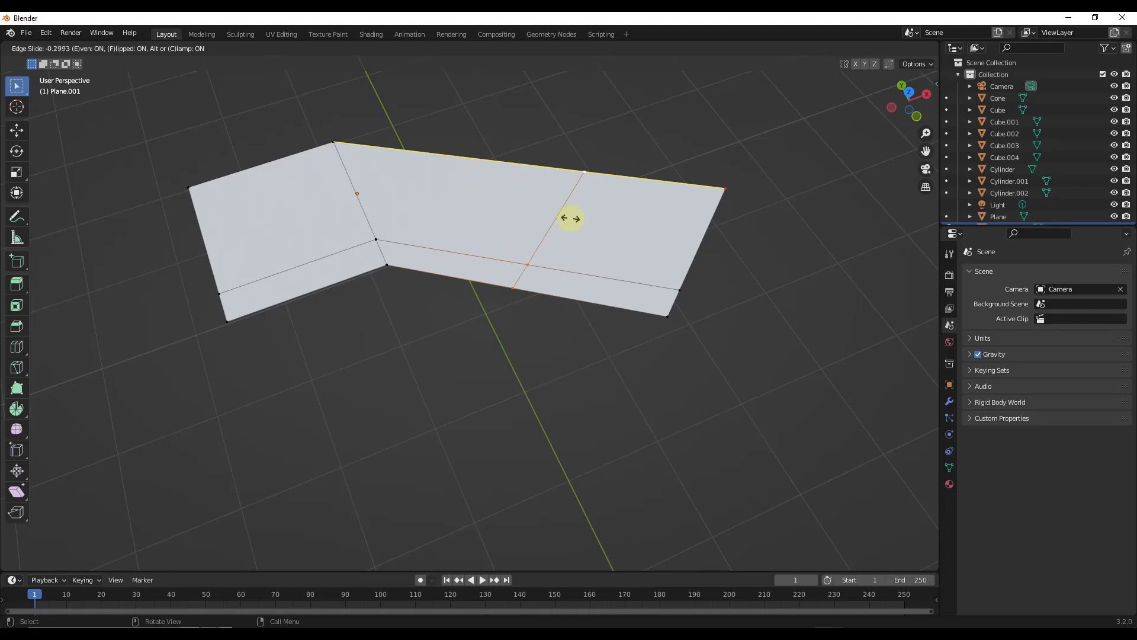
key("e")
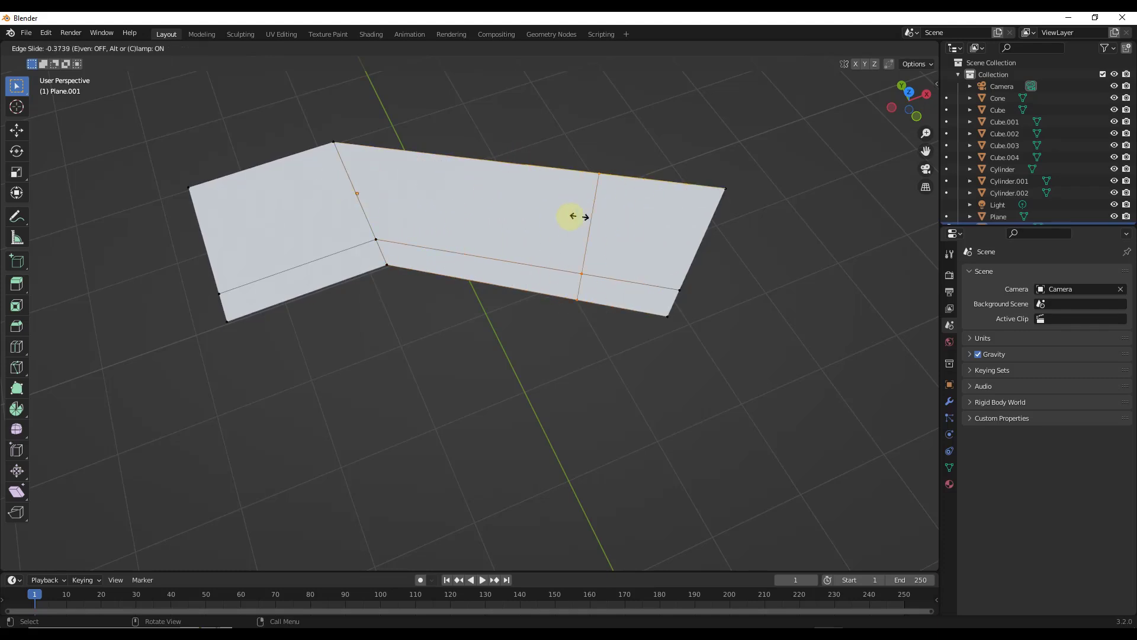
key("e")
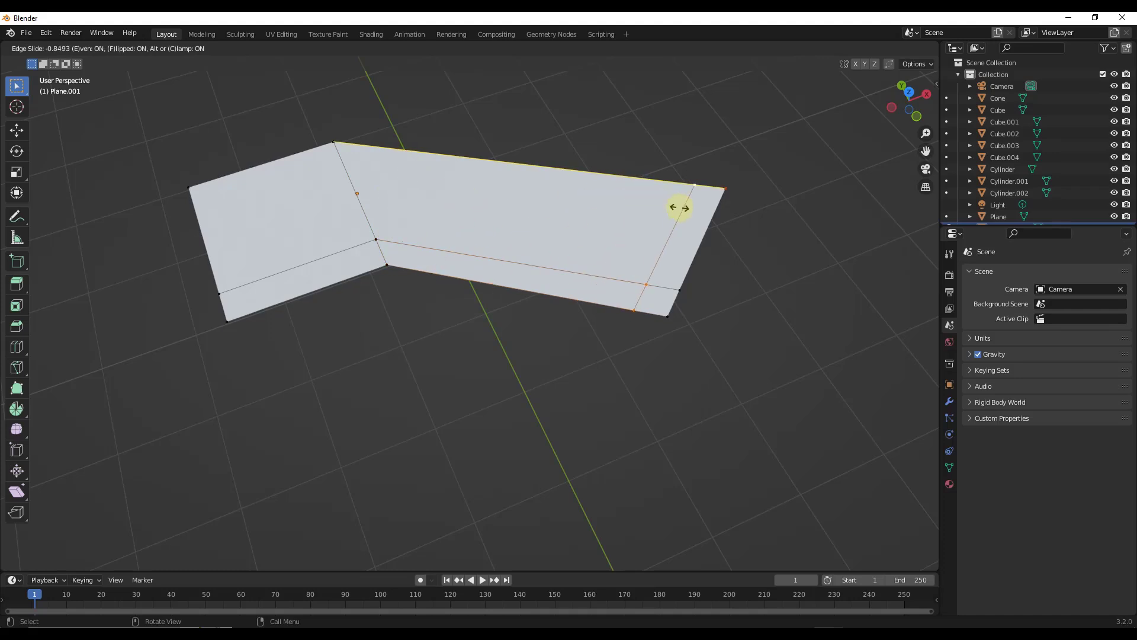
left_click(481, 214)
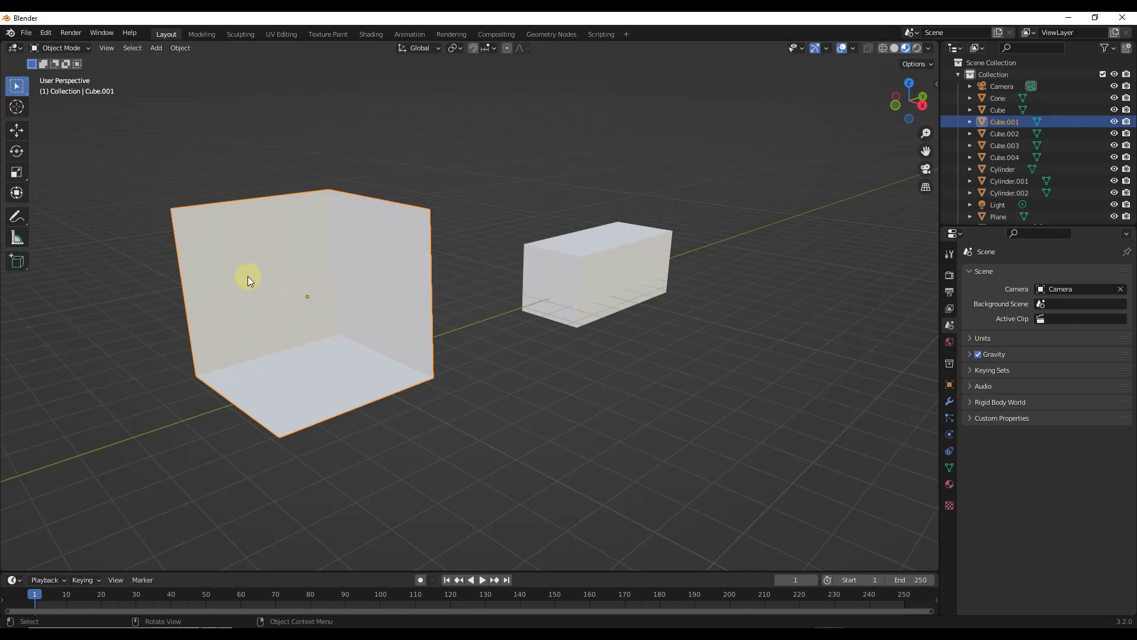
- In Edit Mode on the open cube, add two evenly spaced horizontal loop cuts around its walls at factor 0.000
key("Tab")
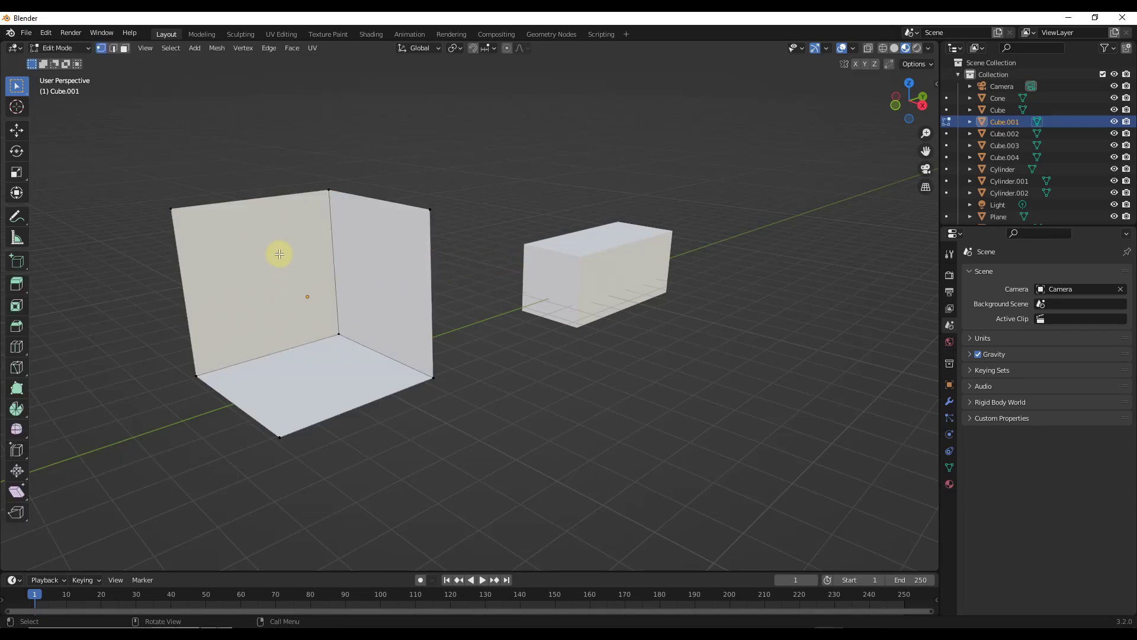
scroll(300, 262, "down", 2)
scroll(298, 264, "up", 2)
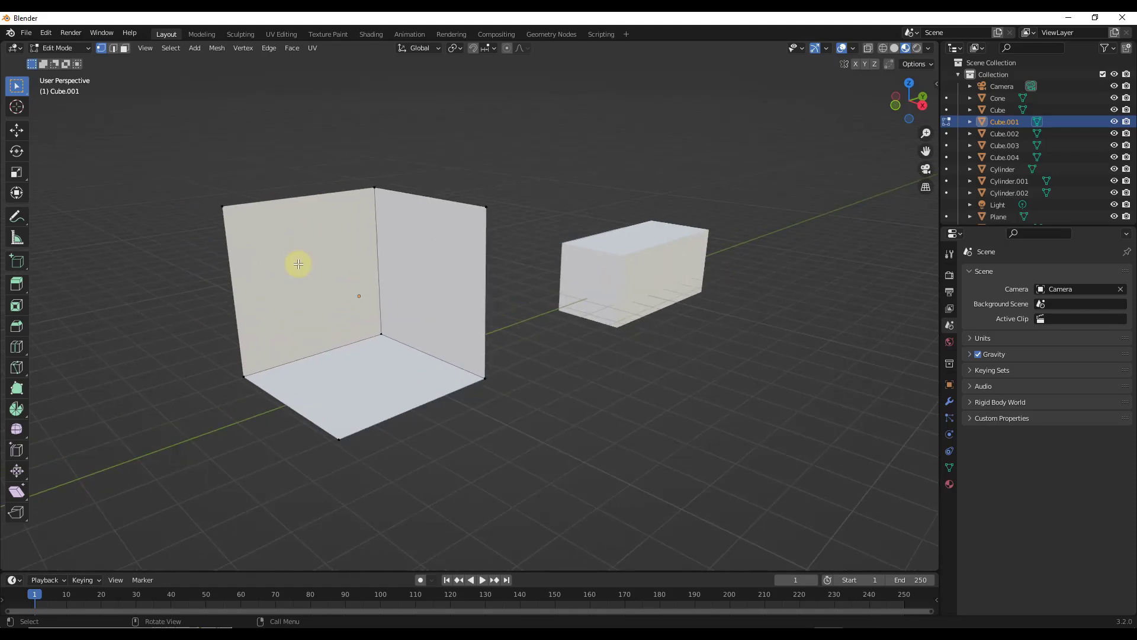
key("ctrl+r")
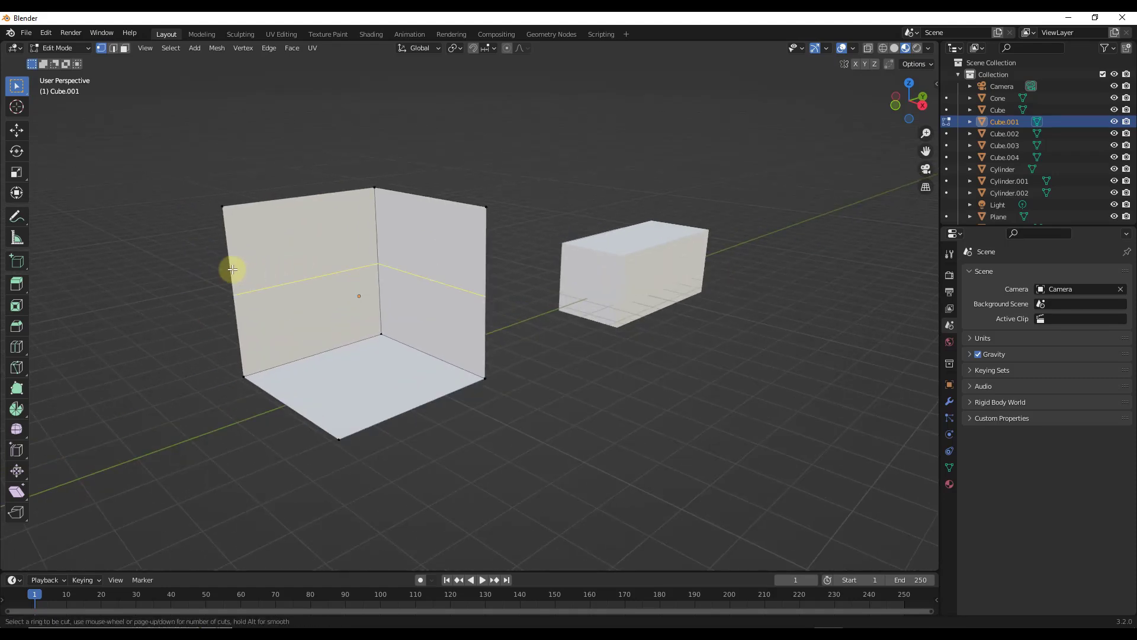
scroll(238, 270, "up", 1)
left_click(238, 269)
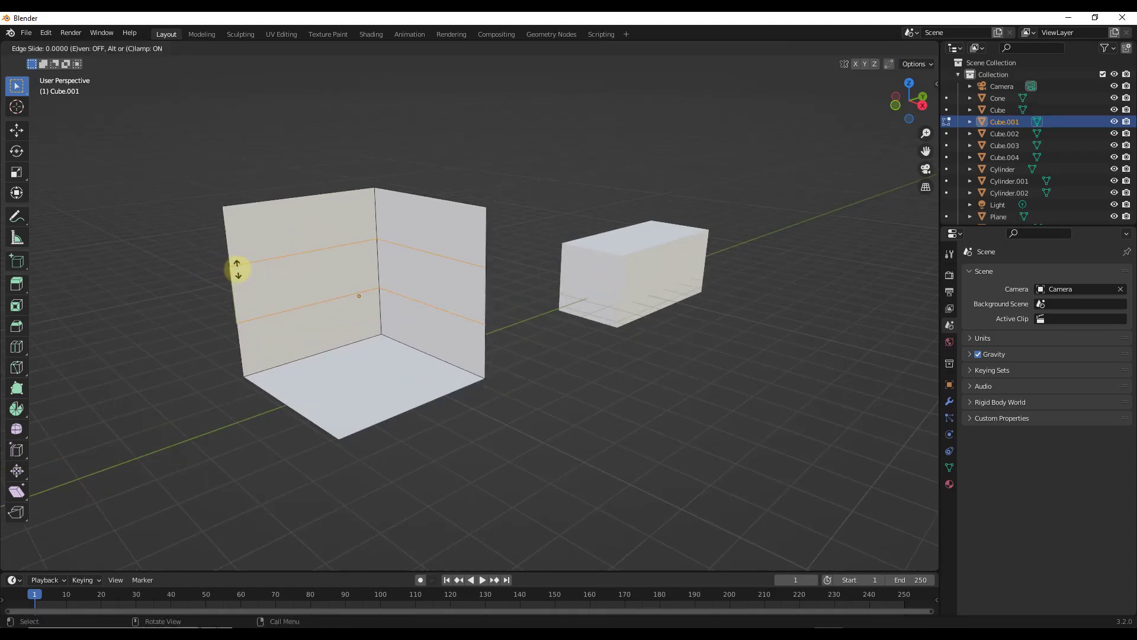
right_click(272, 256)
- Add two evenly spaced vertical loop cuts running down the open cube's left wall and across its floor
key("ctrl+r")
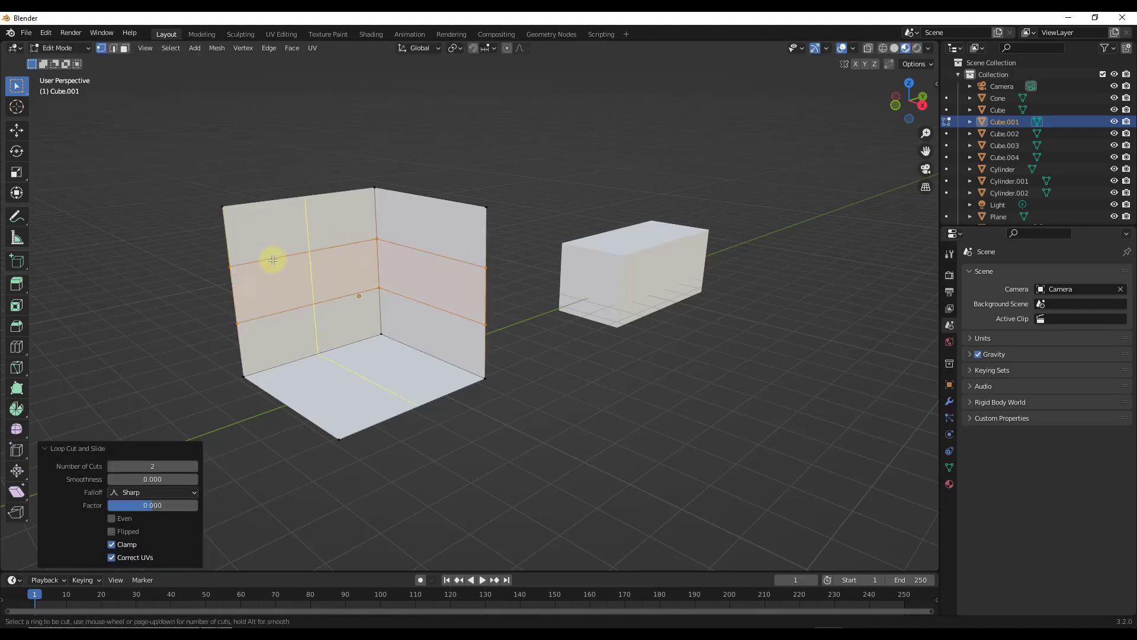
left_click(275, 259)
right_click(277, 259)
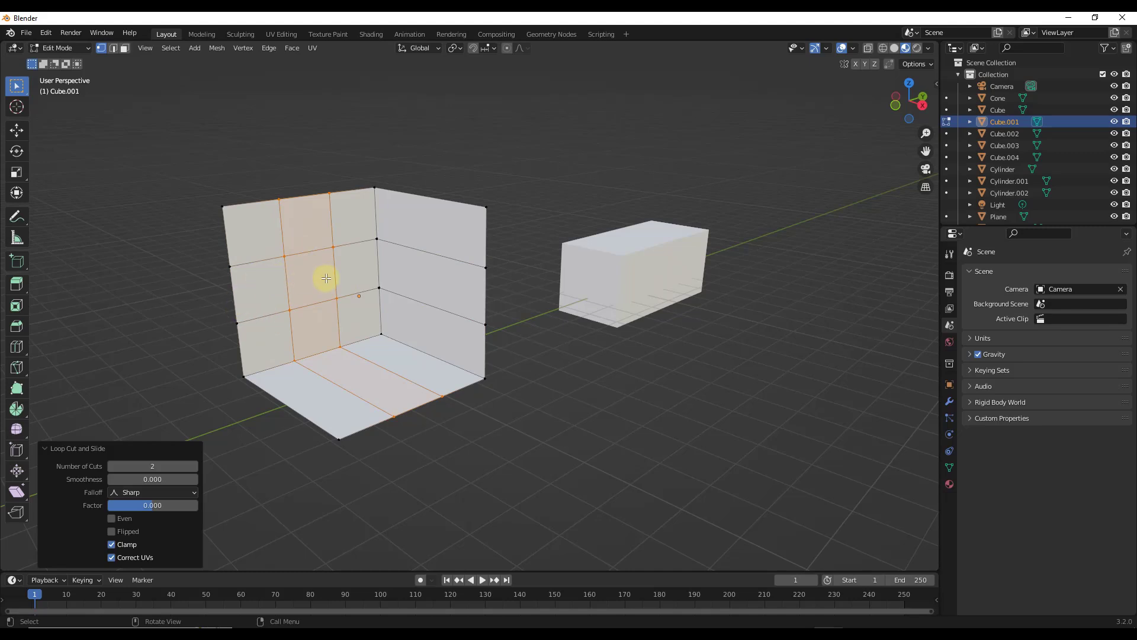
- Switch to face selection and select the centre face of the open cube's nine-part wall
scroll(313, 267, "up", 2)
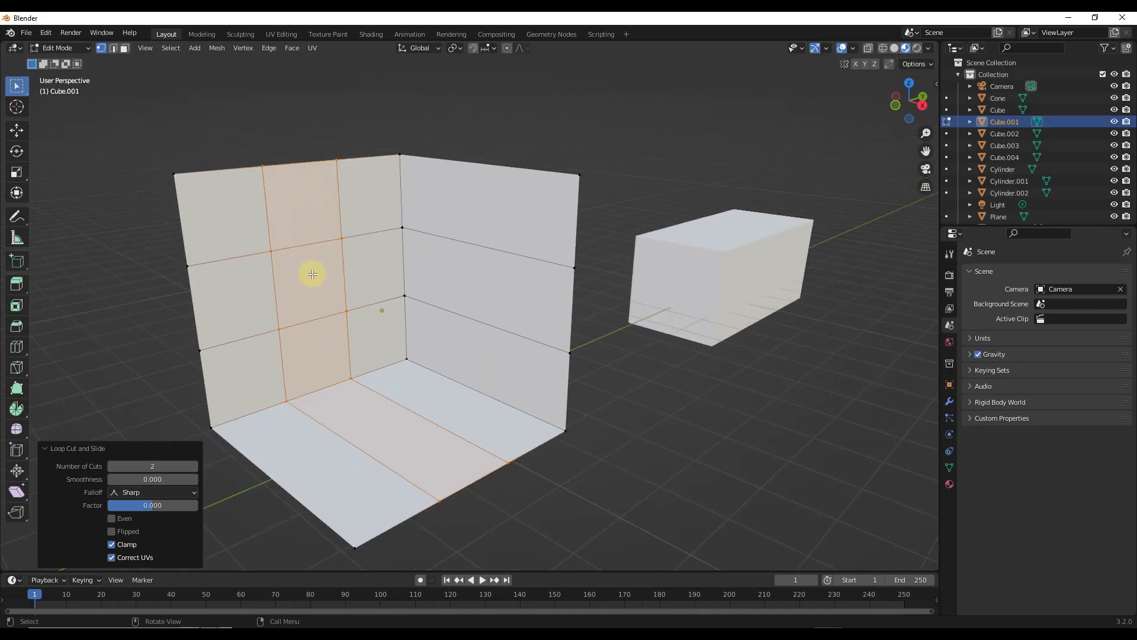
key("3")
left_click(311, 285)
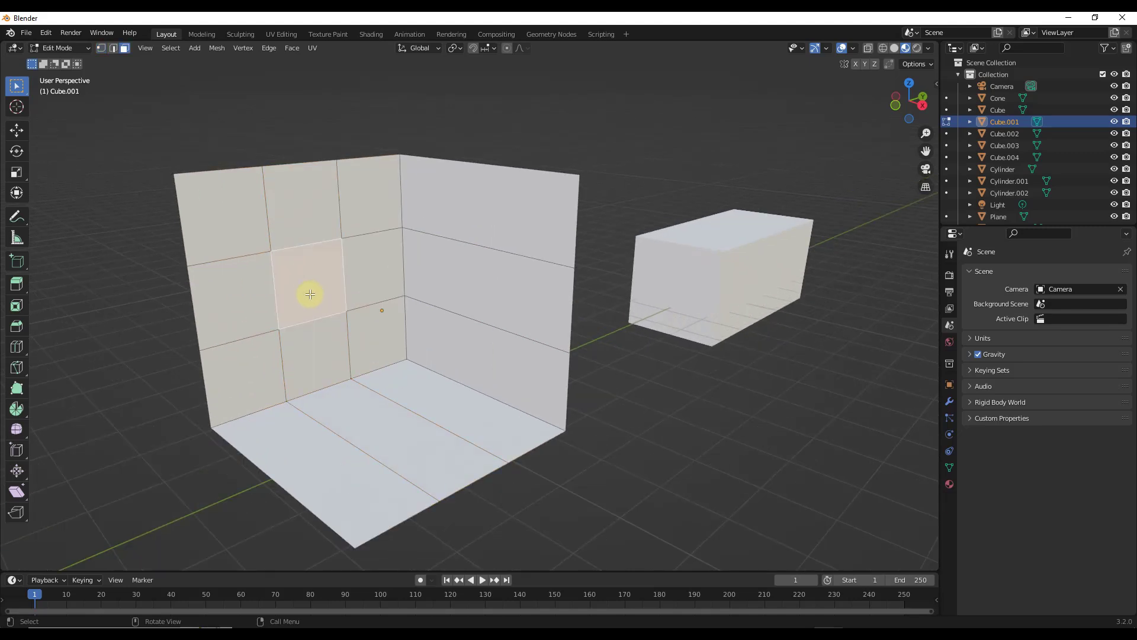
scroll(297, 273, "up", 1)
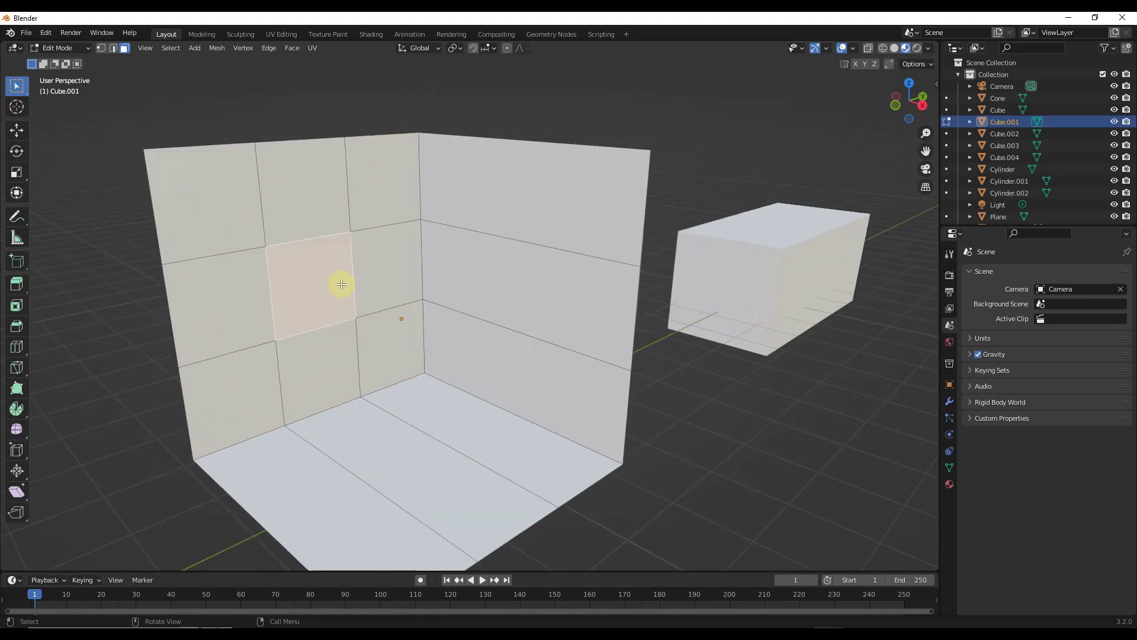
- Try extruding the wall's centre face 0.1321 m along its normal and scaling it
key("e")
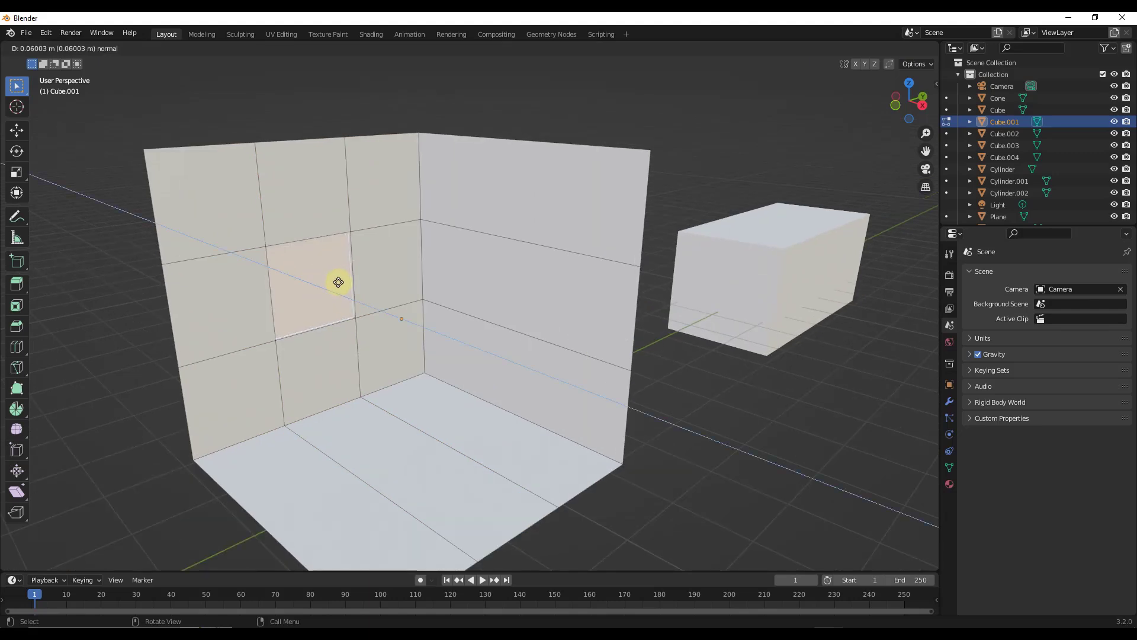
left_click(335, 282)
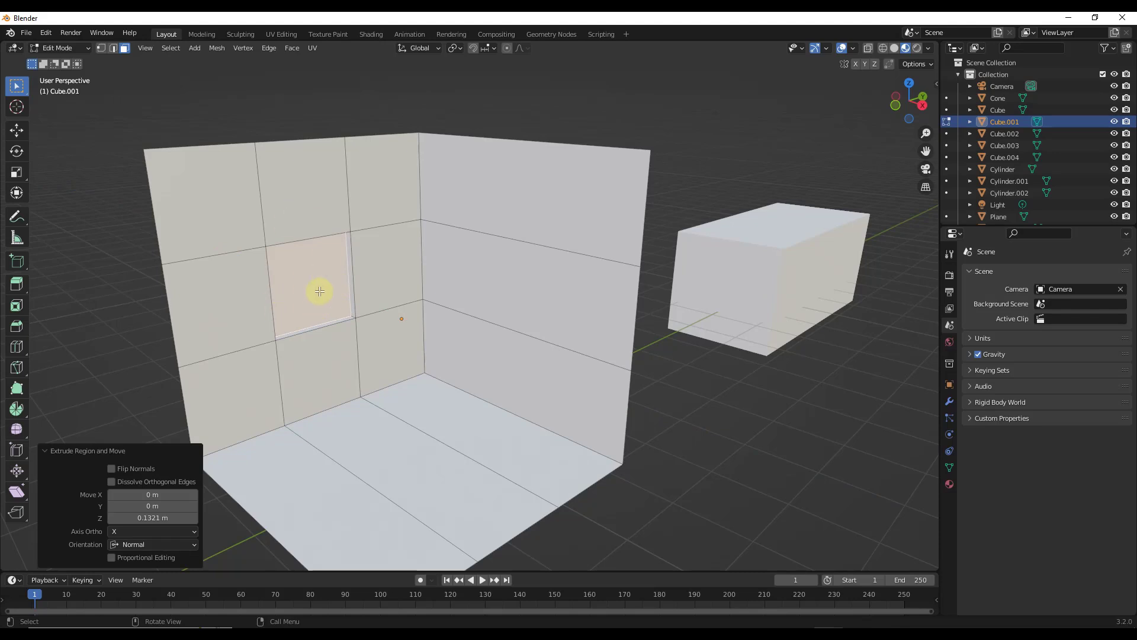
key("s")
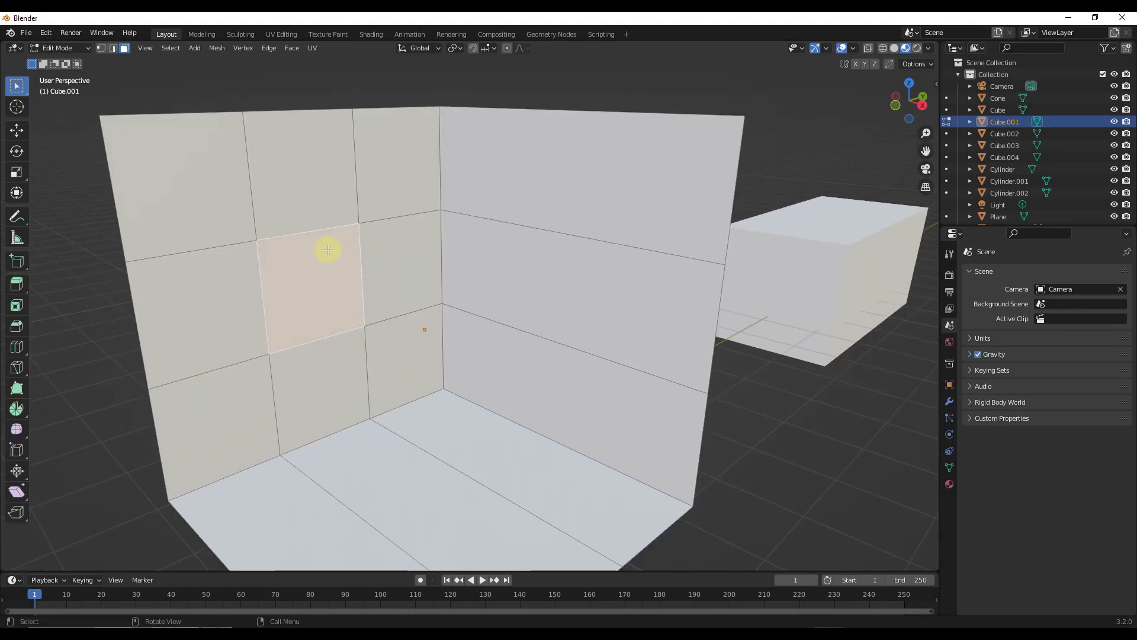
- Add a horizontal loop cut at factor -0.915 below the wall's upper cut and a vertical one at -0.897 beside its left cut
key("ctrl+r")
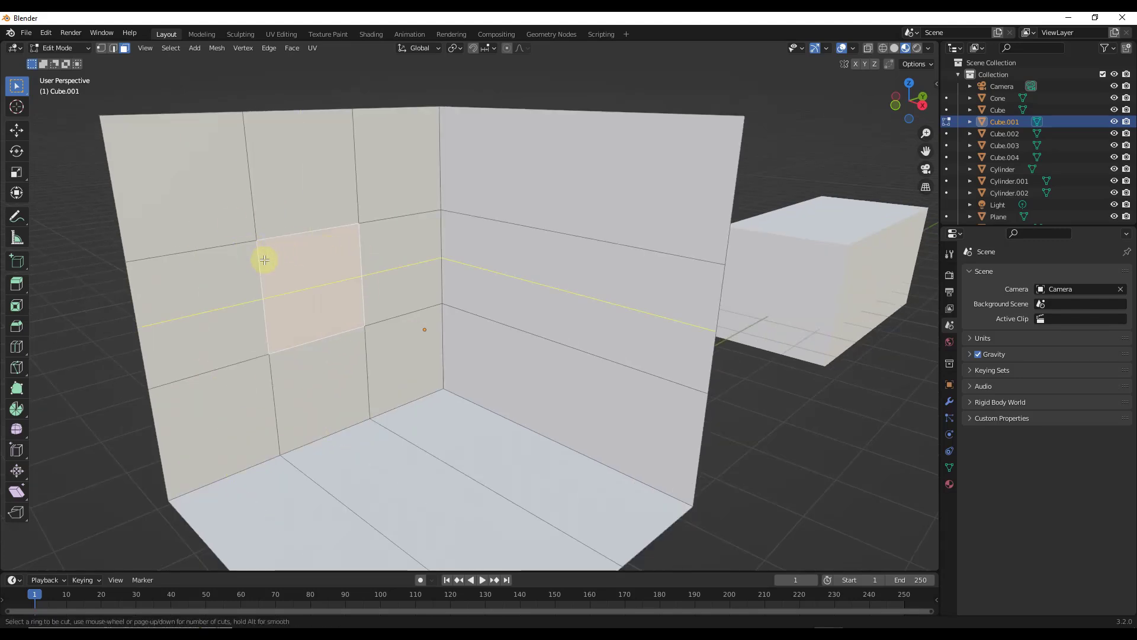
left_click(264, 259)
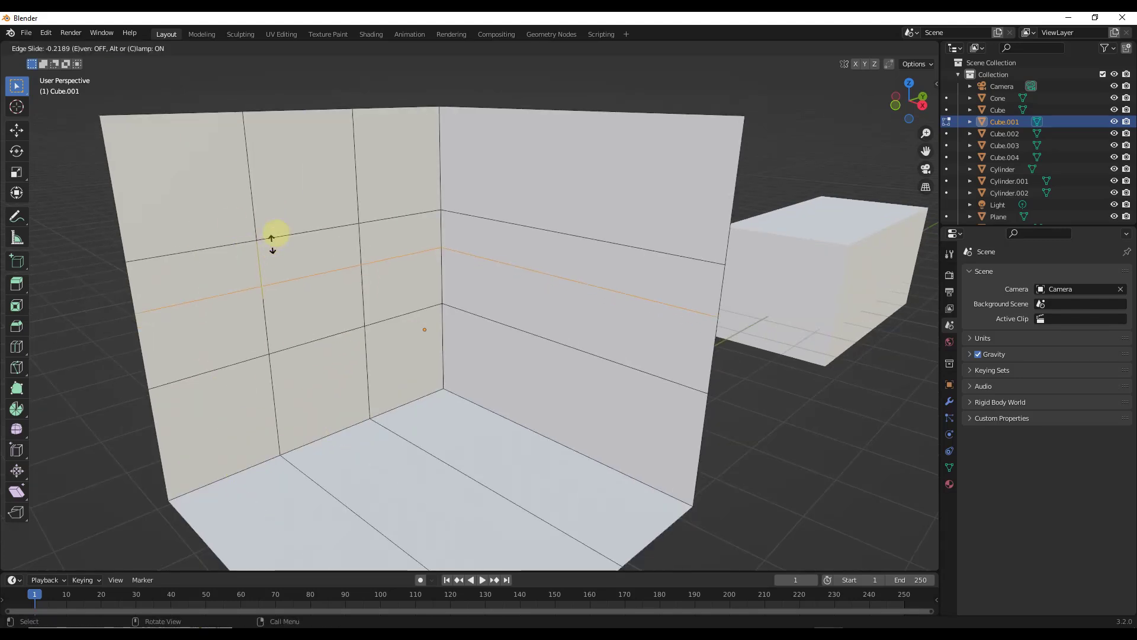
left_click(285, 205)
key("ctrl+r")
left_click(287, 305)
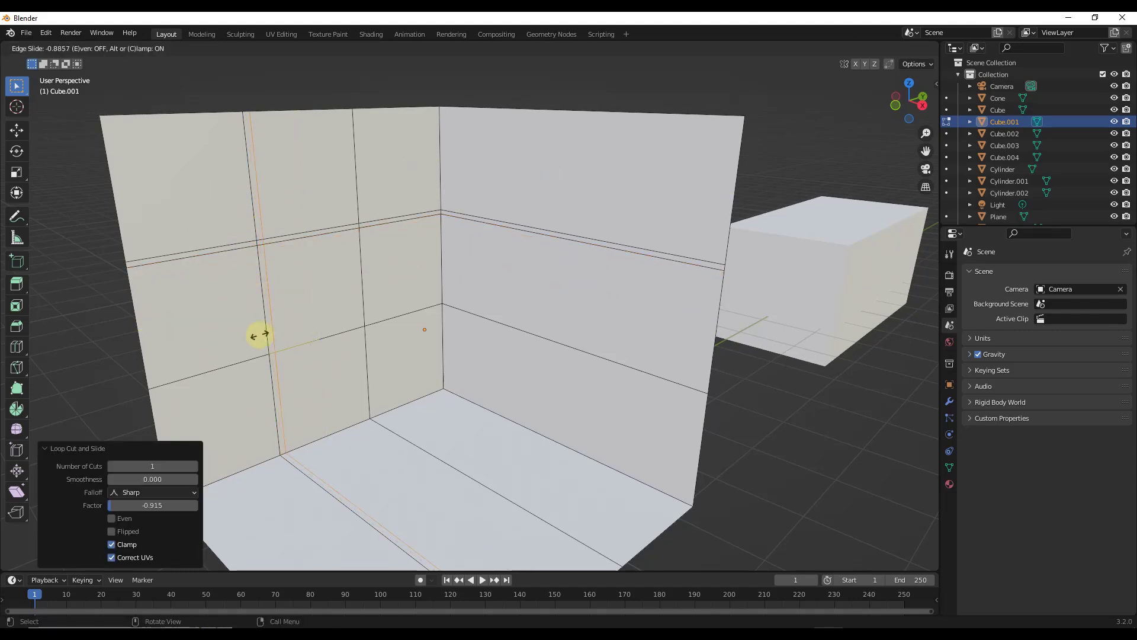
left_click(259, 333)
- Add a horizontal loop cut at factor 0.938 just above the wall's lower cut and a vertical one beside its right cut
key("ctrl+r")
left_click(288, 301)
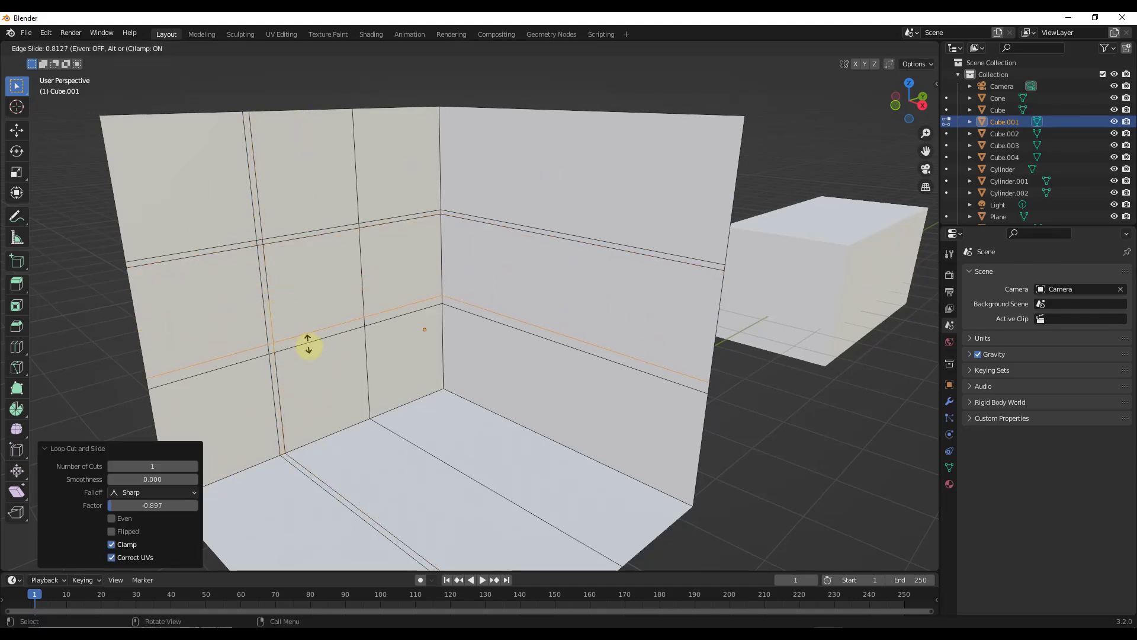
left_click(311, 350)
key("ctrl+r")
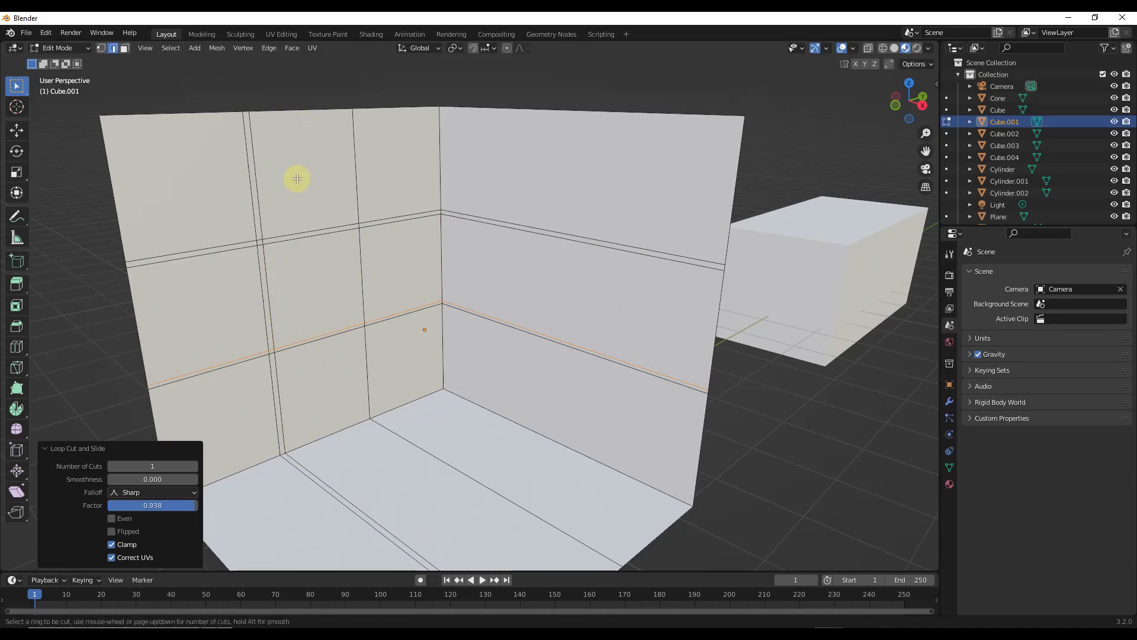
left_click(350, 132)
left_click(346, 142)
- In face selection, select the narrow faces framing the wall's centre panel and extrude them slightly to form a window frame
key("3")
scroll(261, 285, "up", 3)
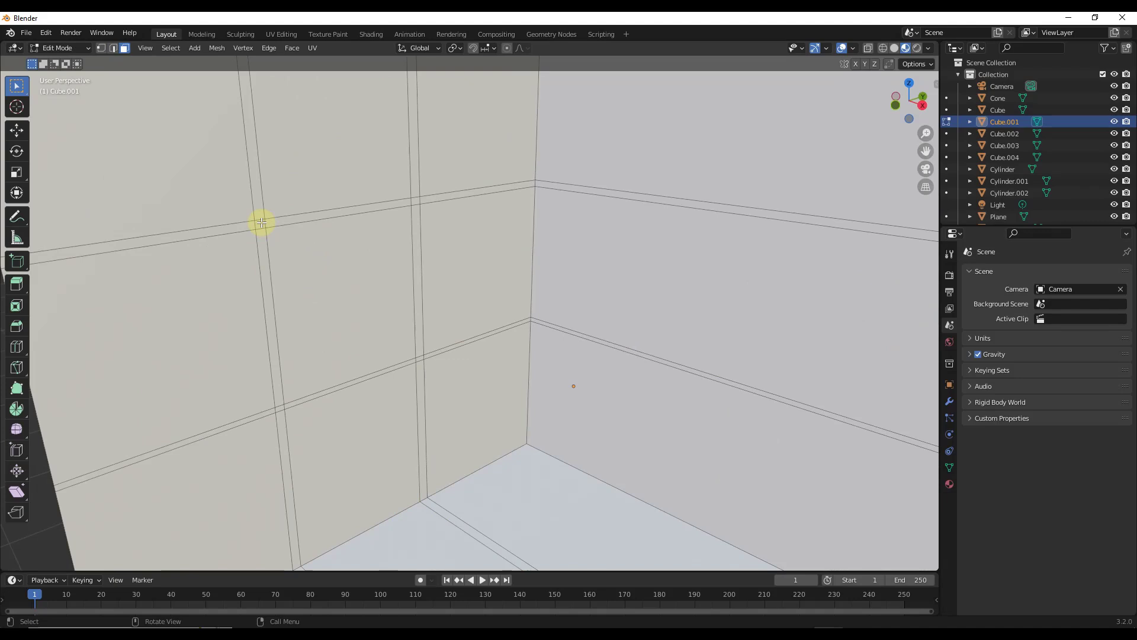
left_click(271, 256, "shift")
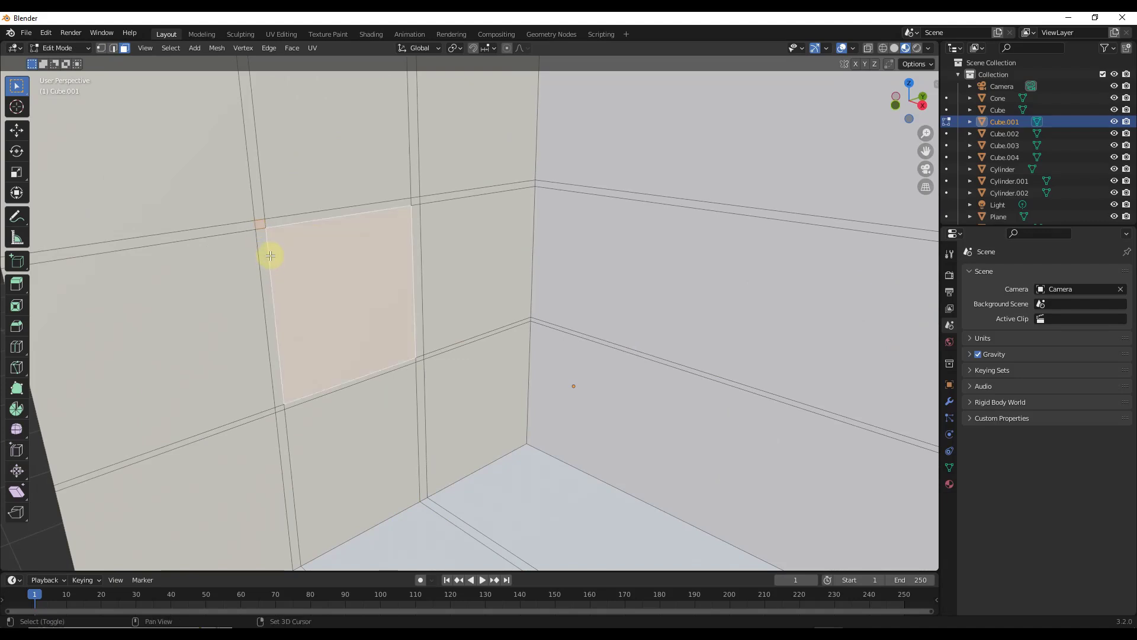
left_click(264, 223, "shift")
left_click(419, 356, "shift")
left_click(353, 385, "shift")
key("e")
left_click(363, 313)
left_click(373, 315)
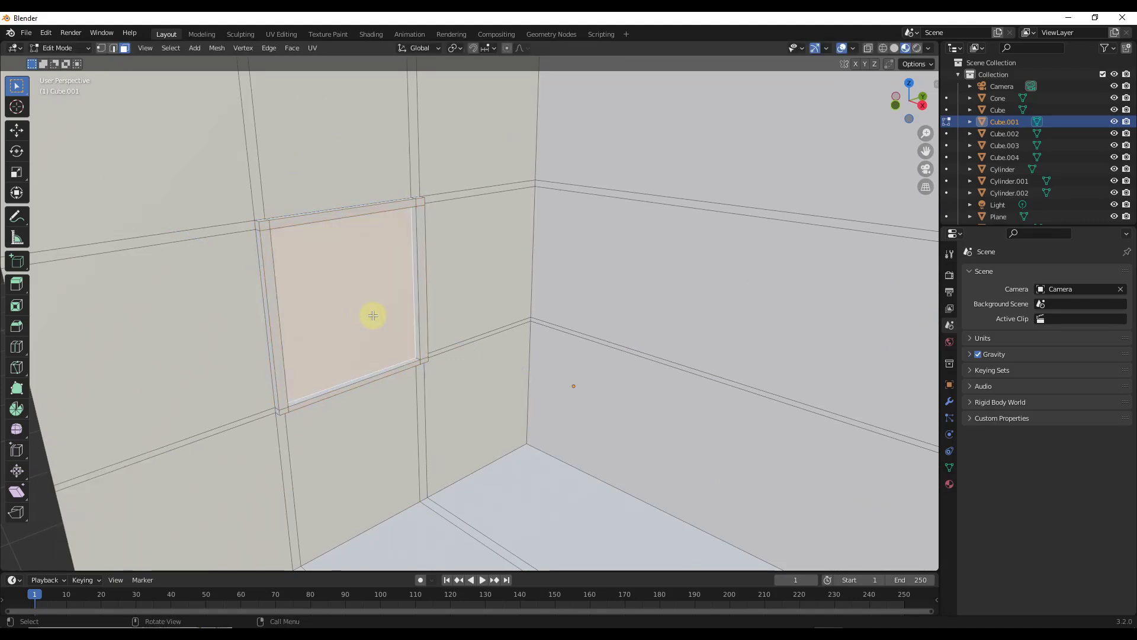
- Examine the extruded window frame from several angles in Edit Mode and Object Mode, finishing in Object Mode
middle_click_drag(444, 318, 447, 302)
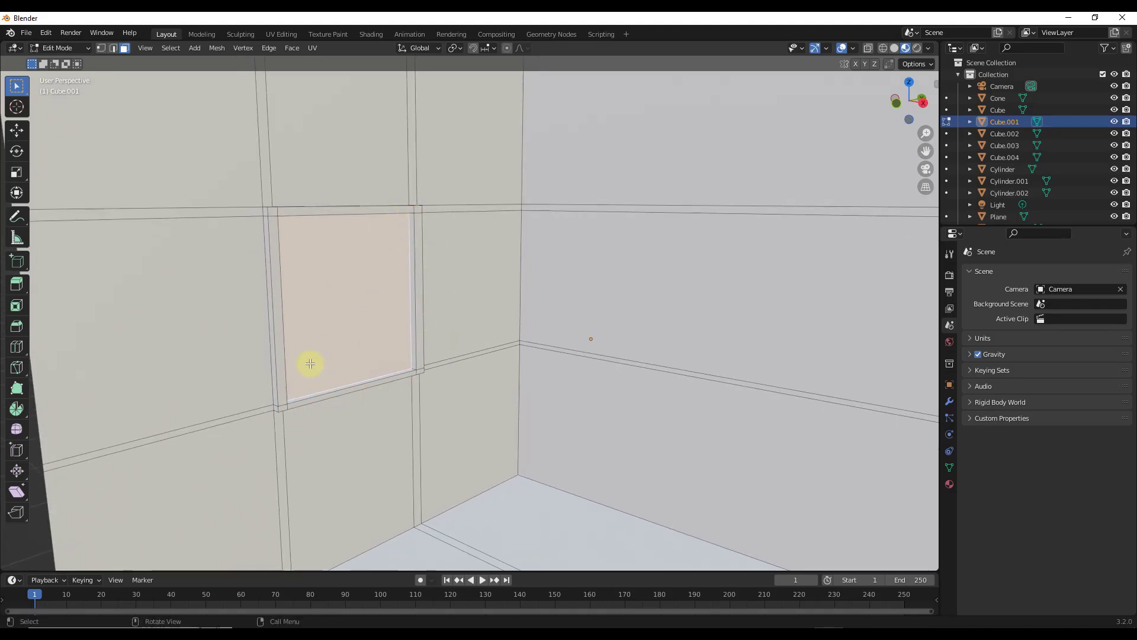
scroll(311, 363, "down", 5)
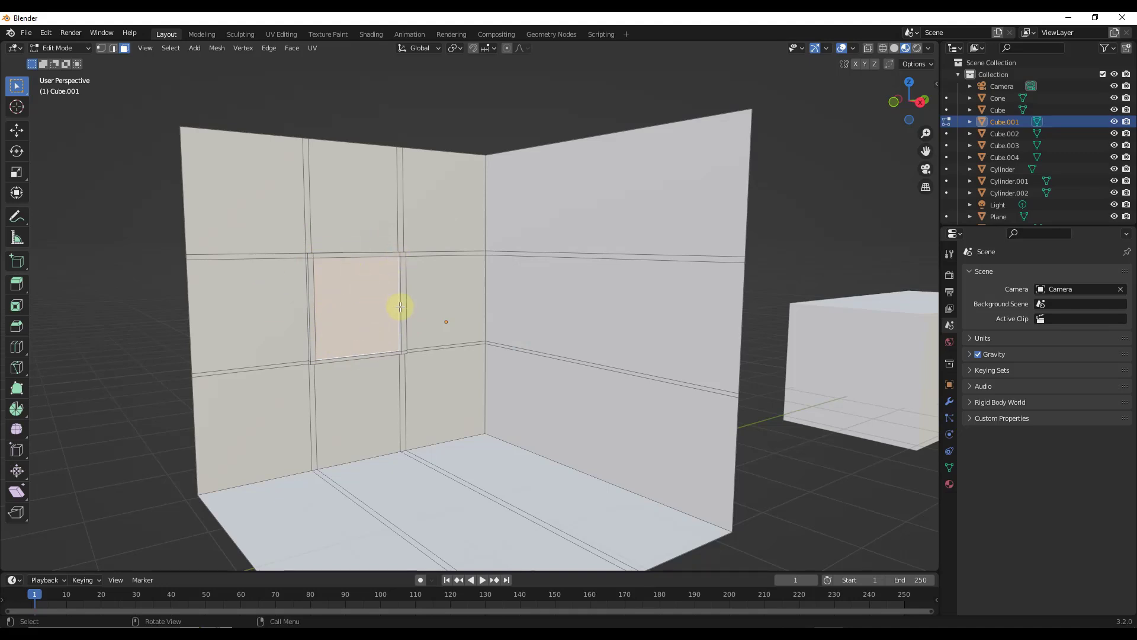
scroll(393, 314, "down", 3)
mouse_move(385, 325)
middle_mouse_down()
mouse_move(515, 333)
mouse_move(389, 324)
mouse_move(399, 333)
middle_mouse_up()
scroll(364, 312, "up", 2)
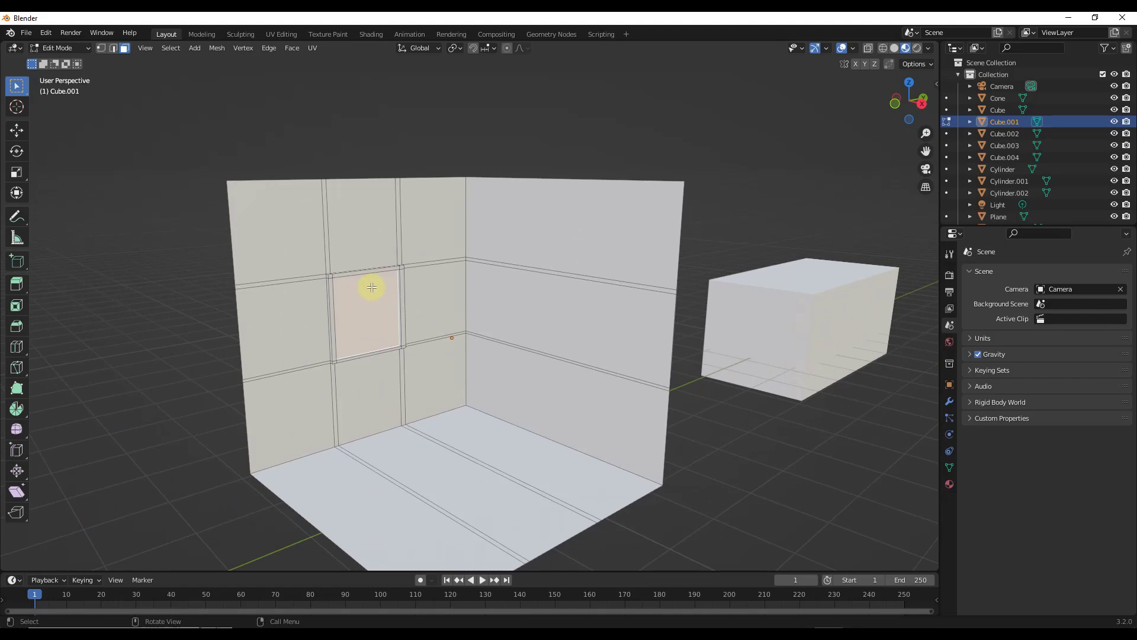
key("ctrl+Tab")
left_click(374, 355)
scroll(315, 335, "up", 4)
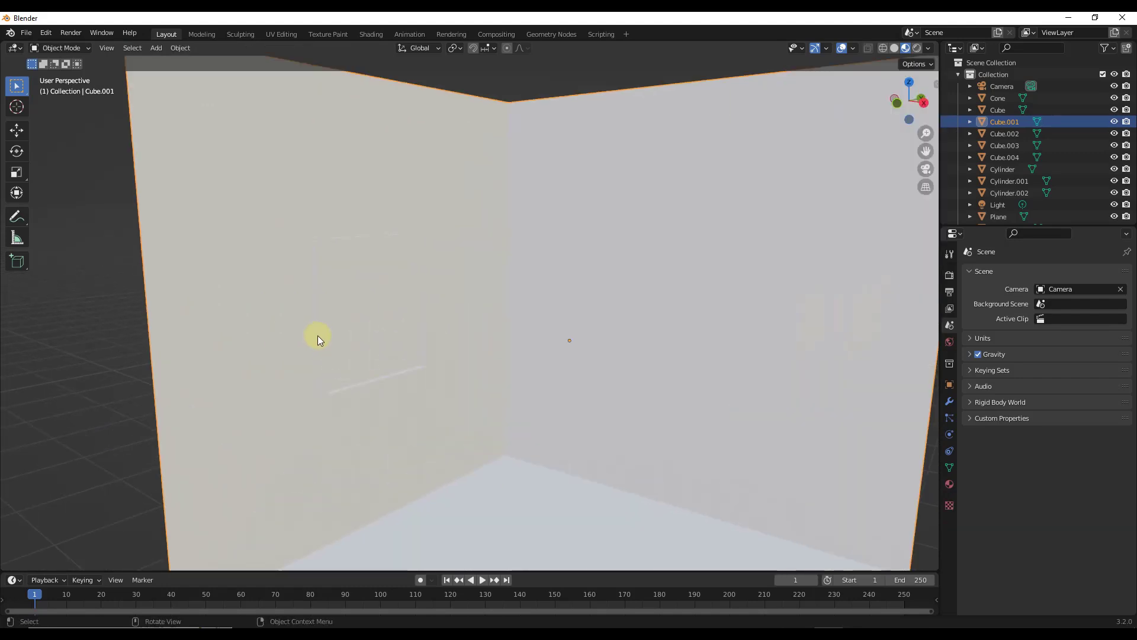
scroll(318, 336, "down", 4)
key("Tab")
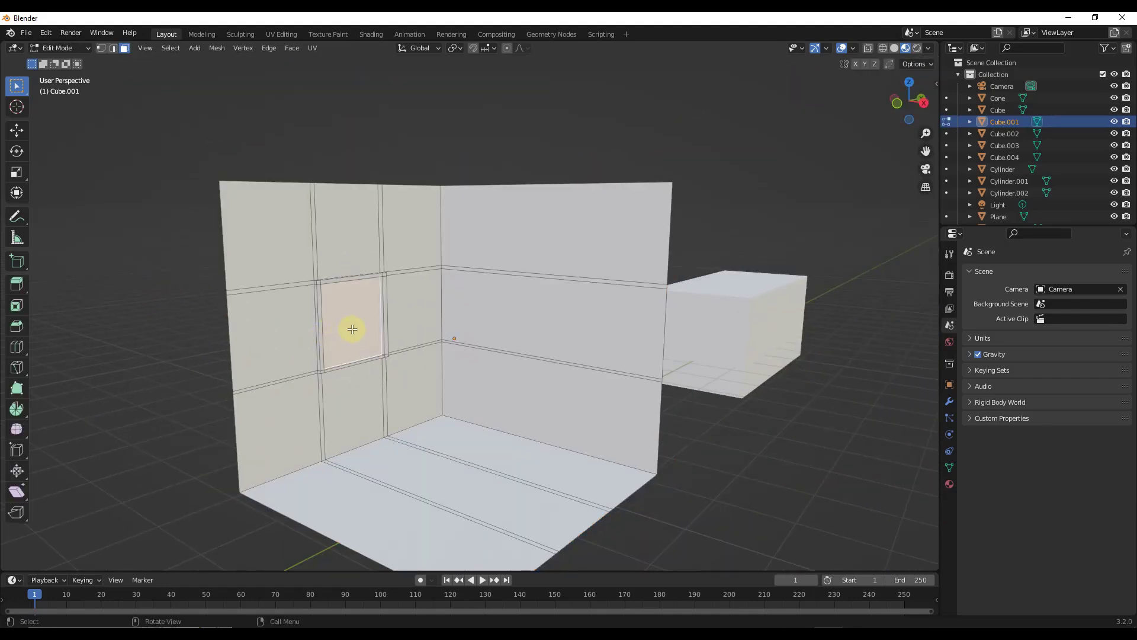
key("Tab")
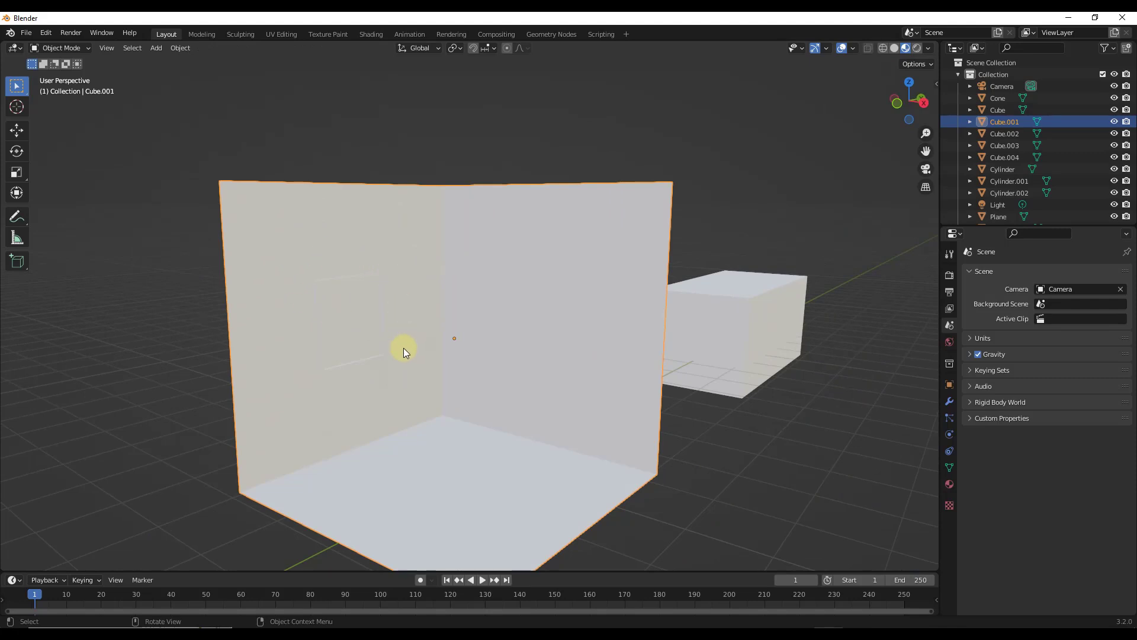
middle_click_drag(401, 320, 397, 348)
scroll(337, 378, "down", 4)
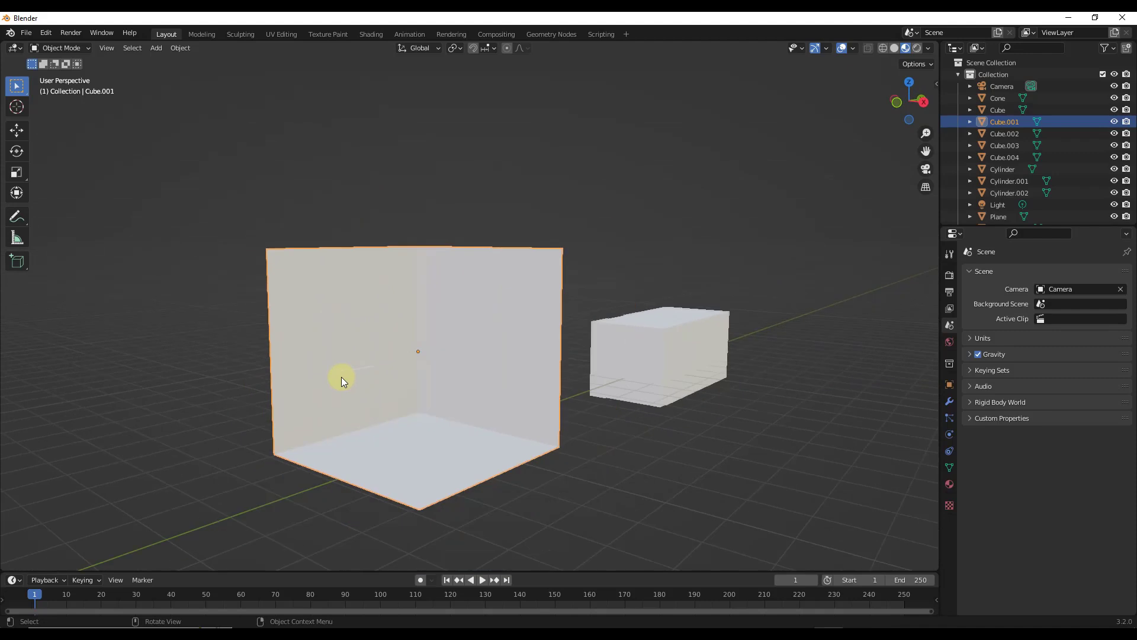
- Edit the rectangular box beside the open cube and lower its top face 2 m along Z to make a thin slab
left_click(637, 349)
key("Tab")
scroll(654, 326, "up", 3)
key("g")
key("z")
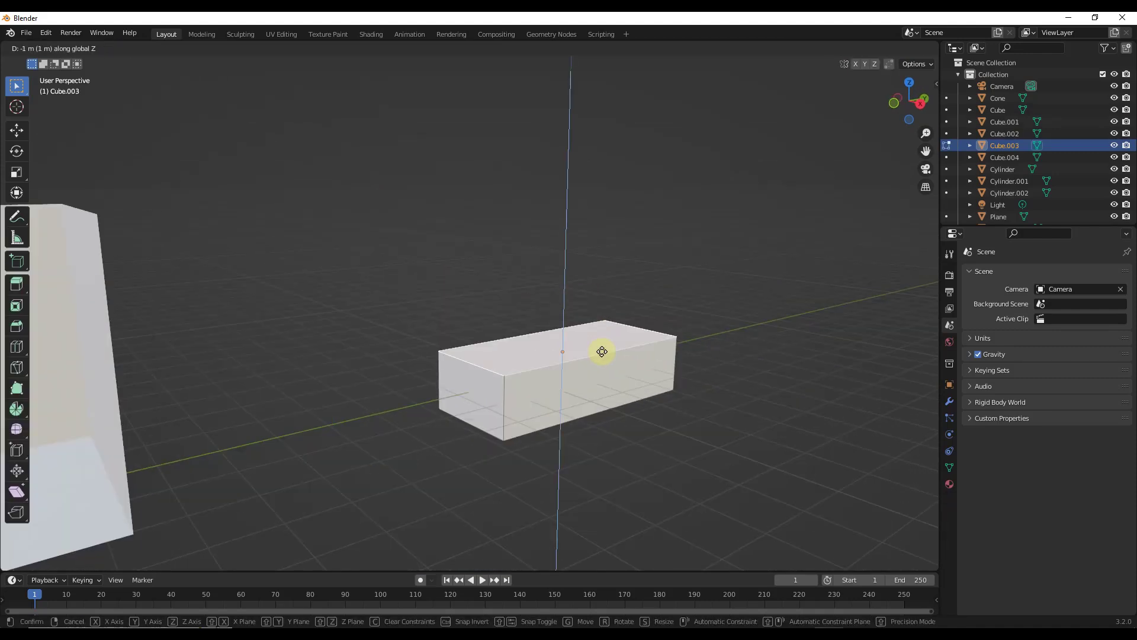
left_click(603, 387)
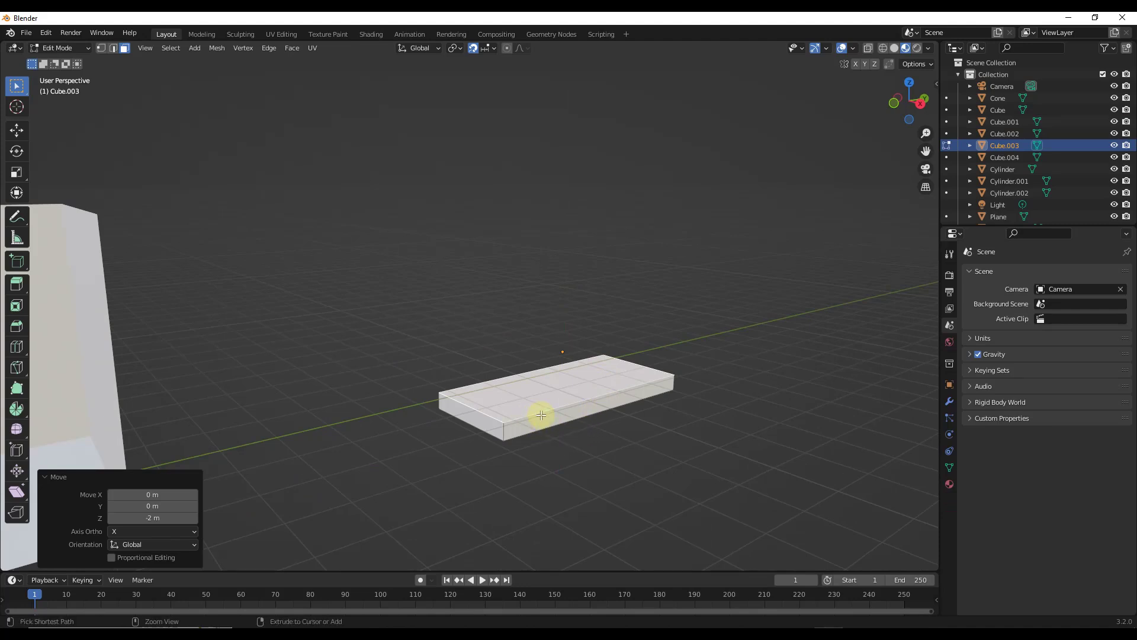
- Add loop cuts close to both ends and both long sides of the slab, starting with one at factor 0.800
key("ctrl+r")
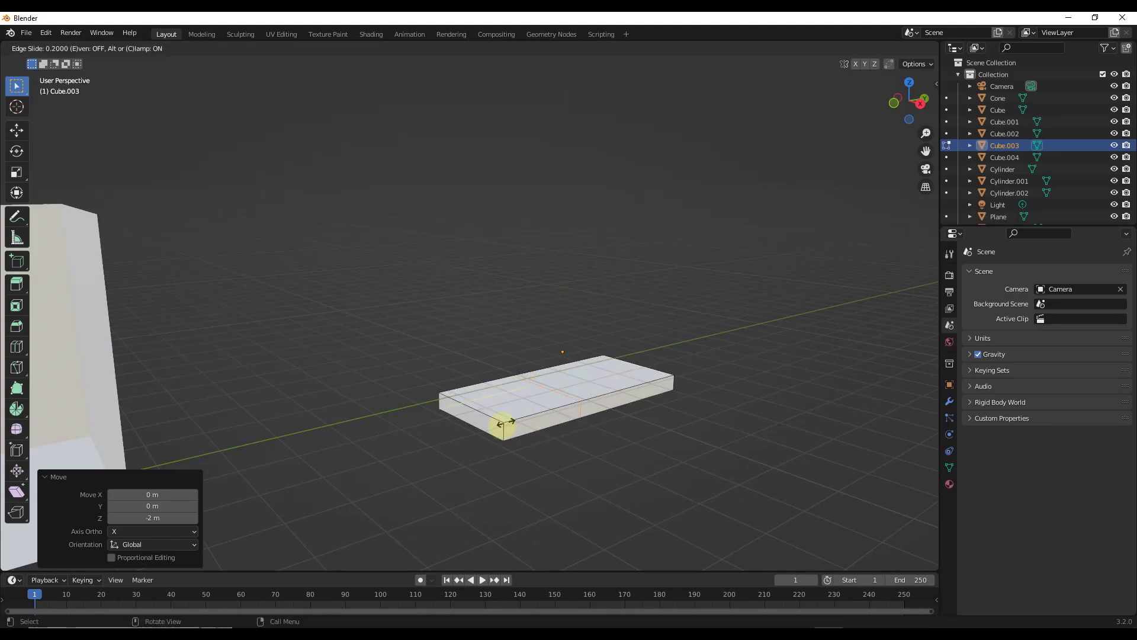
left_click(505, 424)
left_click(450, 440)
key("ctrl+r")
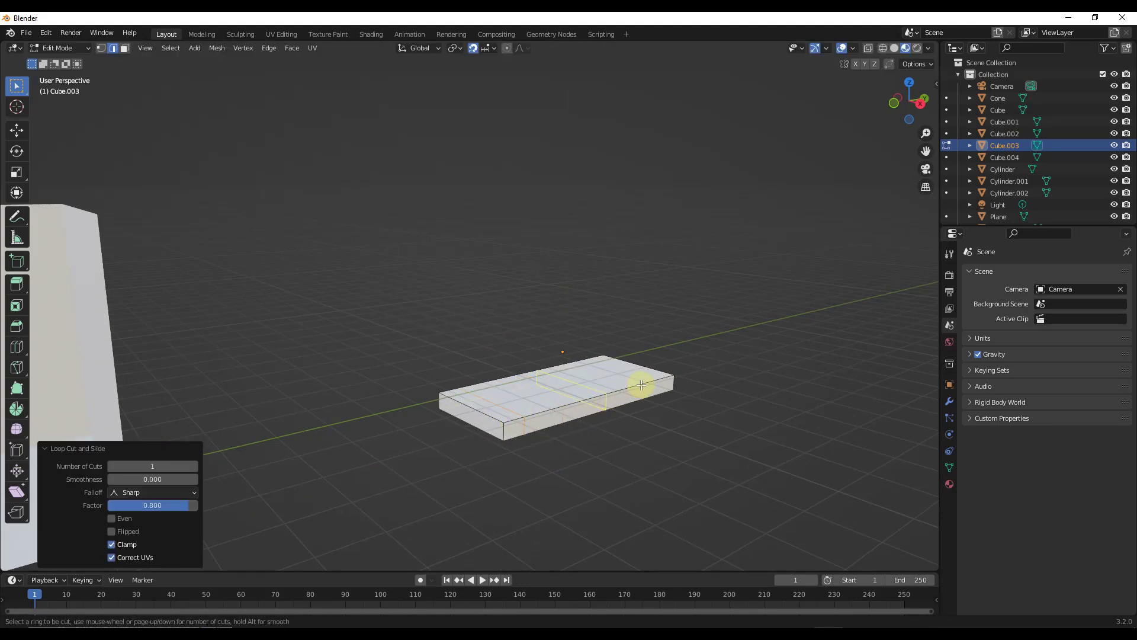
key("Escape")
- Select the four corner faces on the slab's underside and extrude them 3 m along their normals to form table legs
key("3")
middle_click_drag(666, 381, 465, 323)
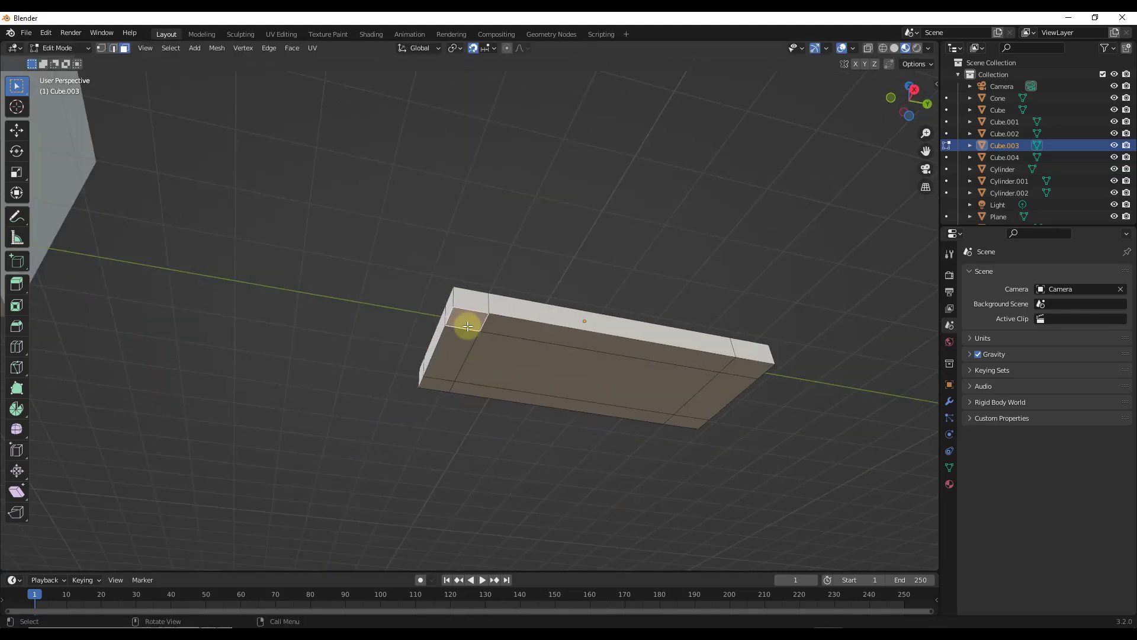
left_click(465, 323, "shift")
left_click(441, 382, "shift")
left_click(685, 422, "shift")
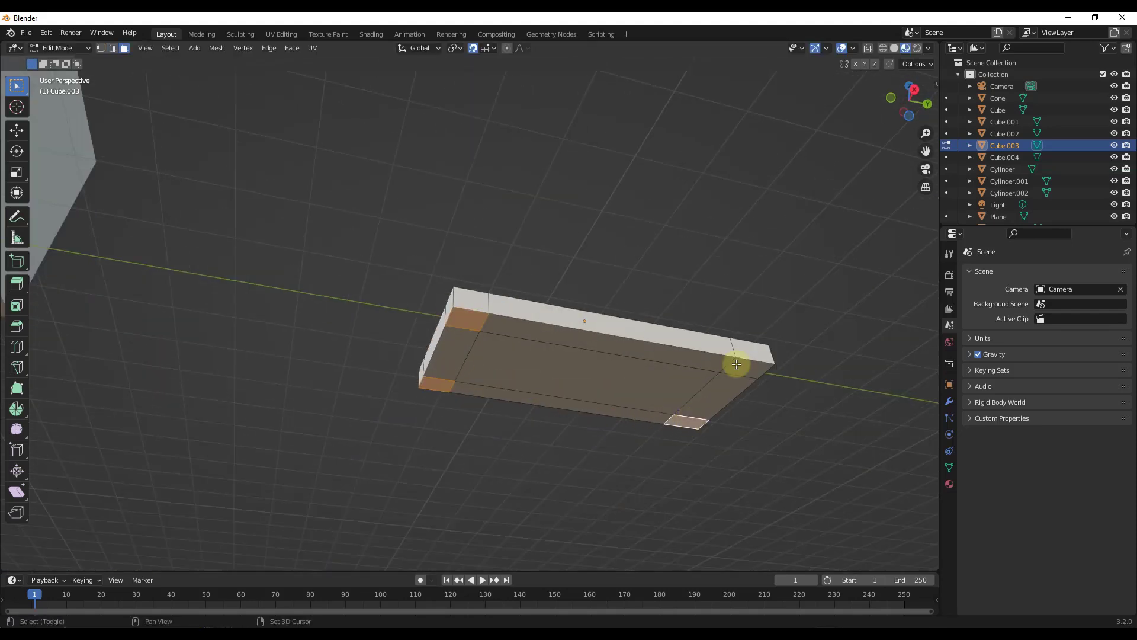
left_click(743, 369, "shift")
key("e")
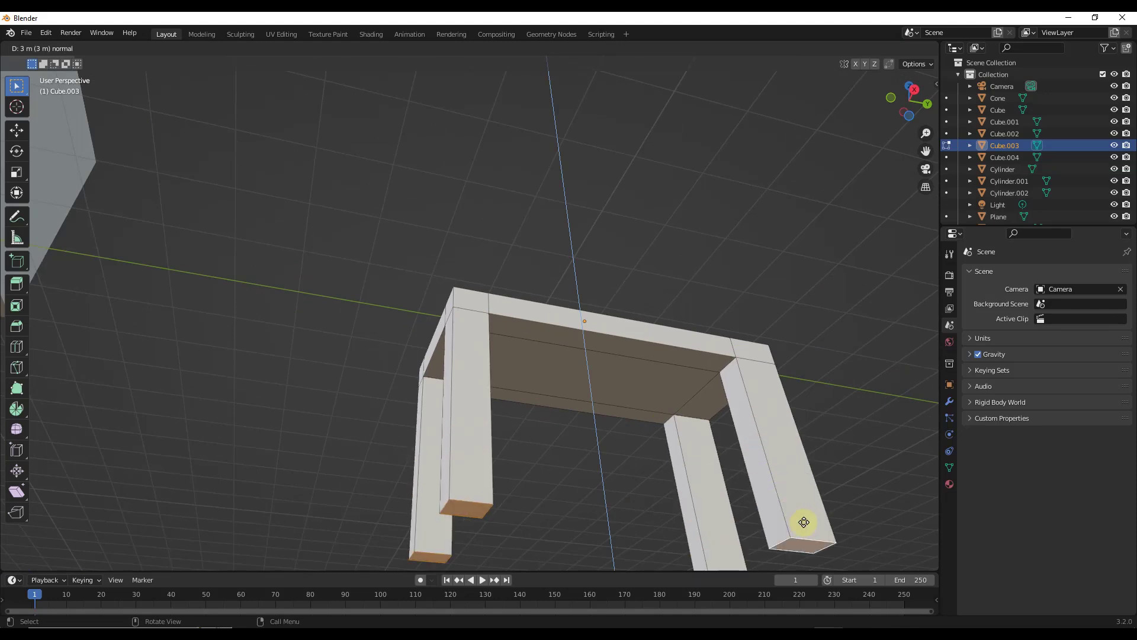
left_click(803, 521)
- Lengthen the table legs by moving their selected bottom faces -1 m along the global Z axis
middle_click_drag(803, 521, 693, 433)
scroll(805, 412, "up", 3)
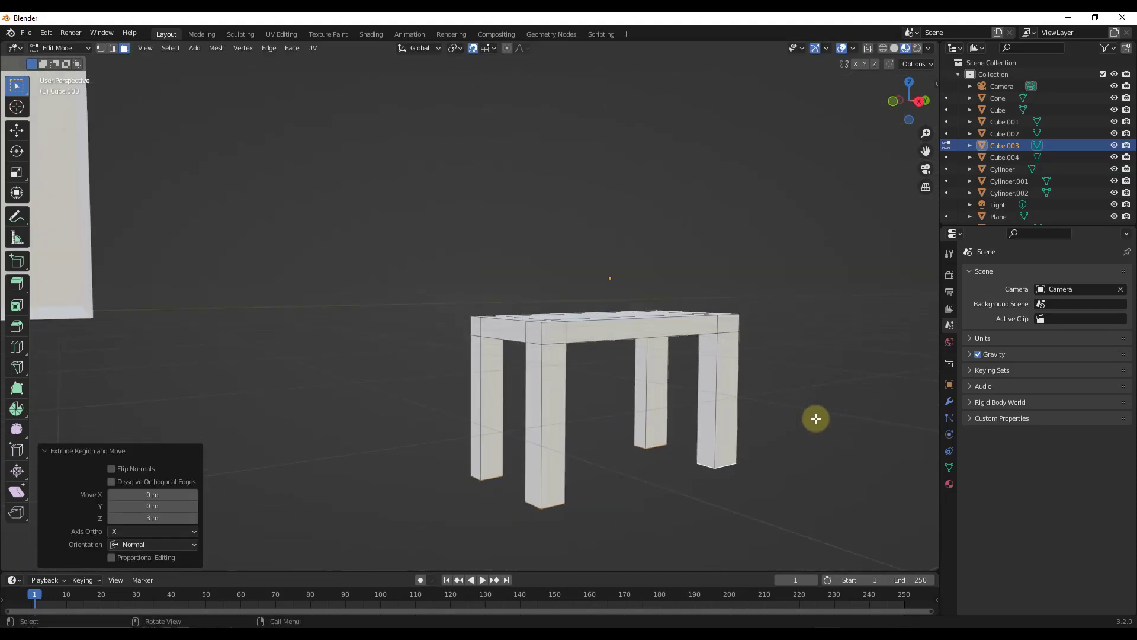
middle_click_drag(752, 399, 746, 378)
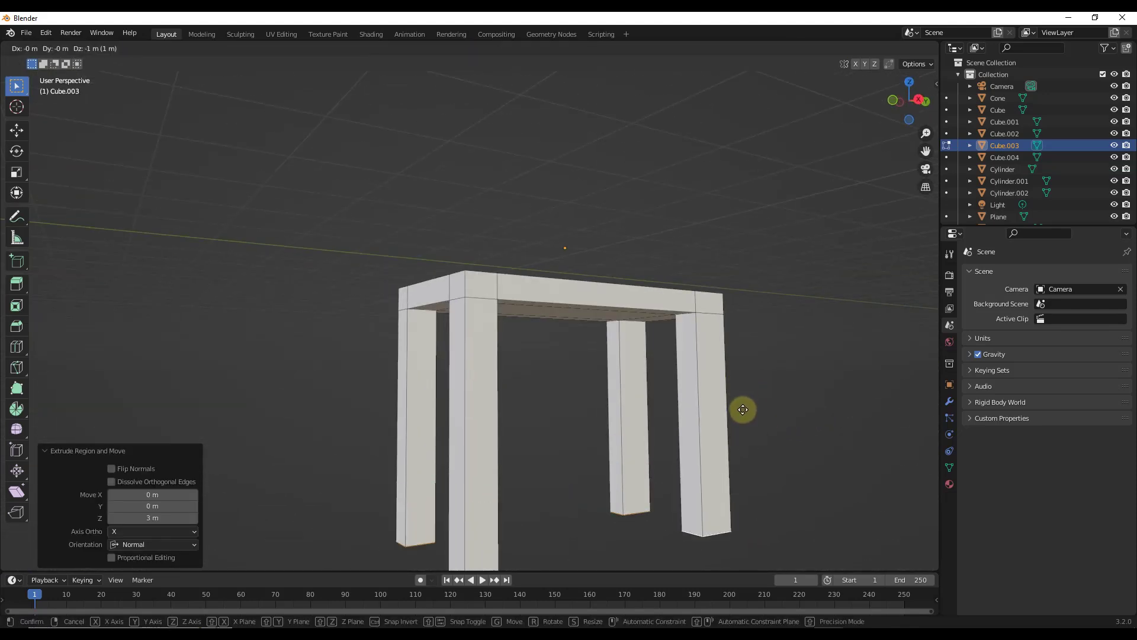
scroll(743, 409, "down", 3)
scroll(737, 338, "up", 2)
middle_click_drag(737, 338, 733, 376)
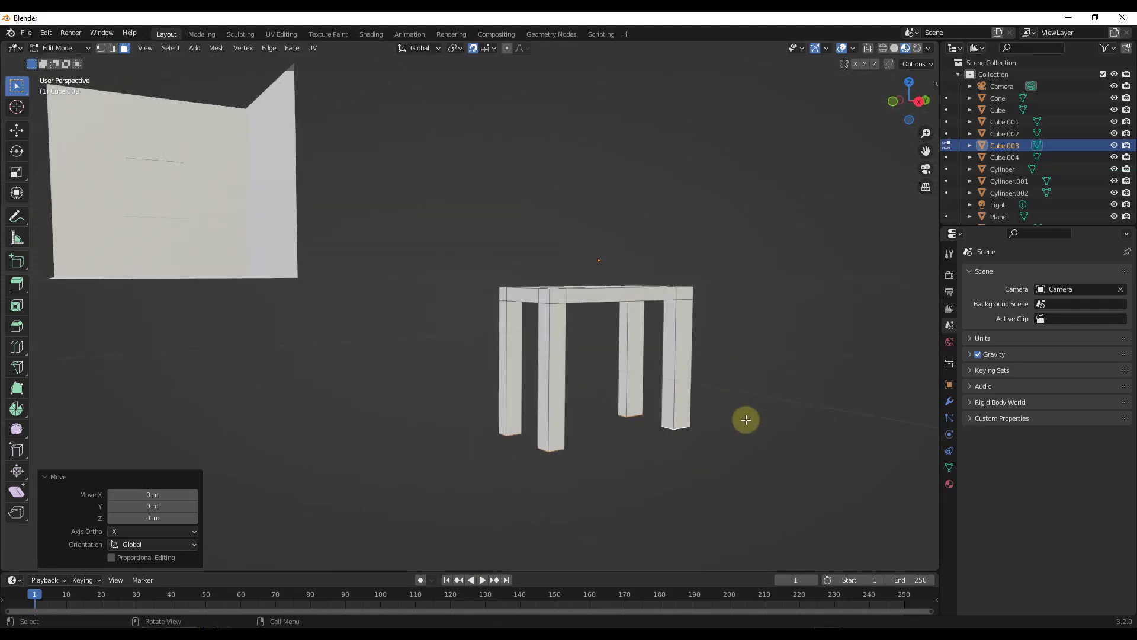
scroll(752, 426, "up", 4)
middle_click_drag(592, 358, 600, 376)
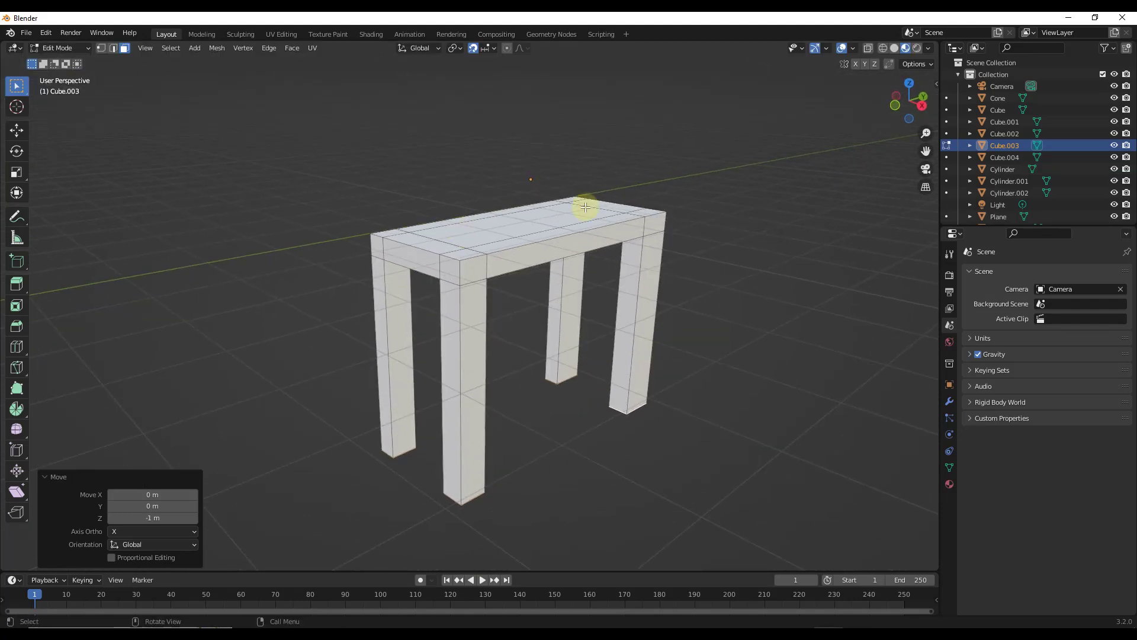